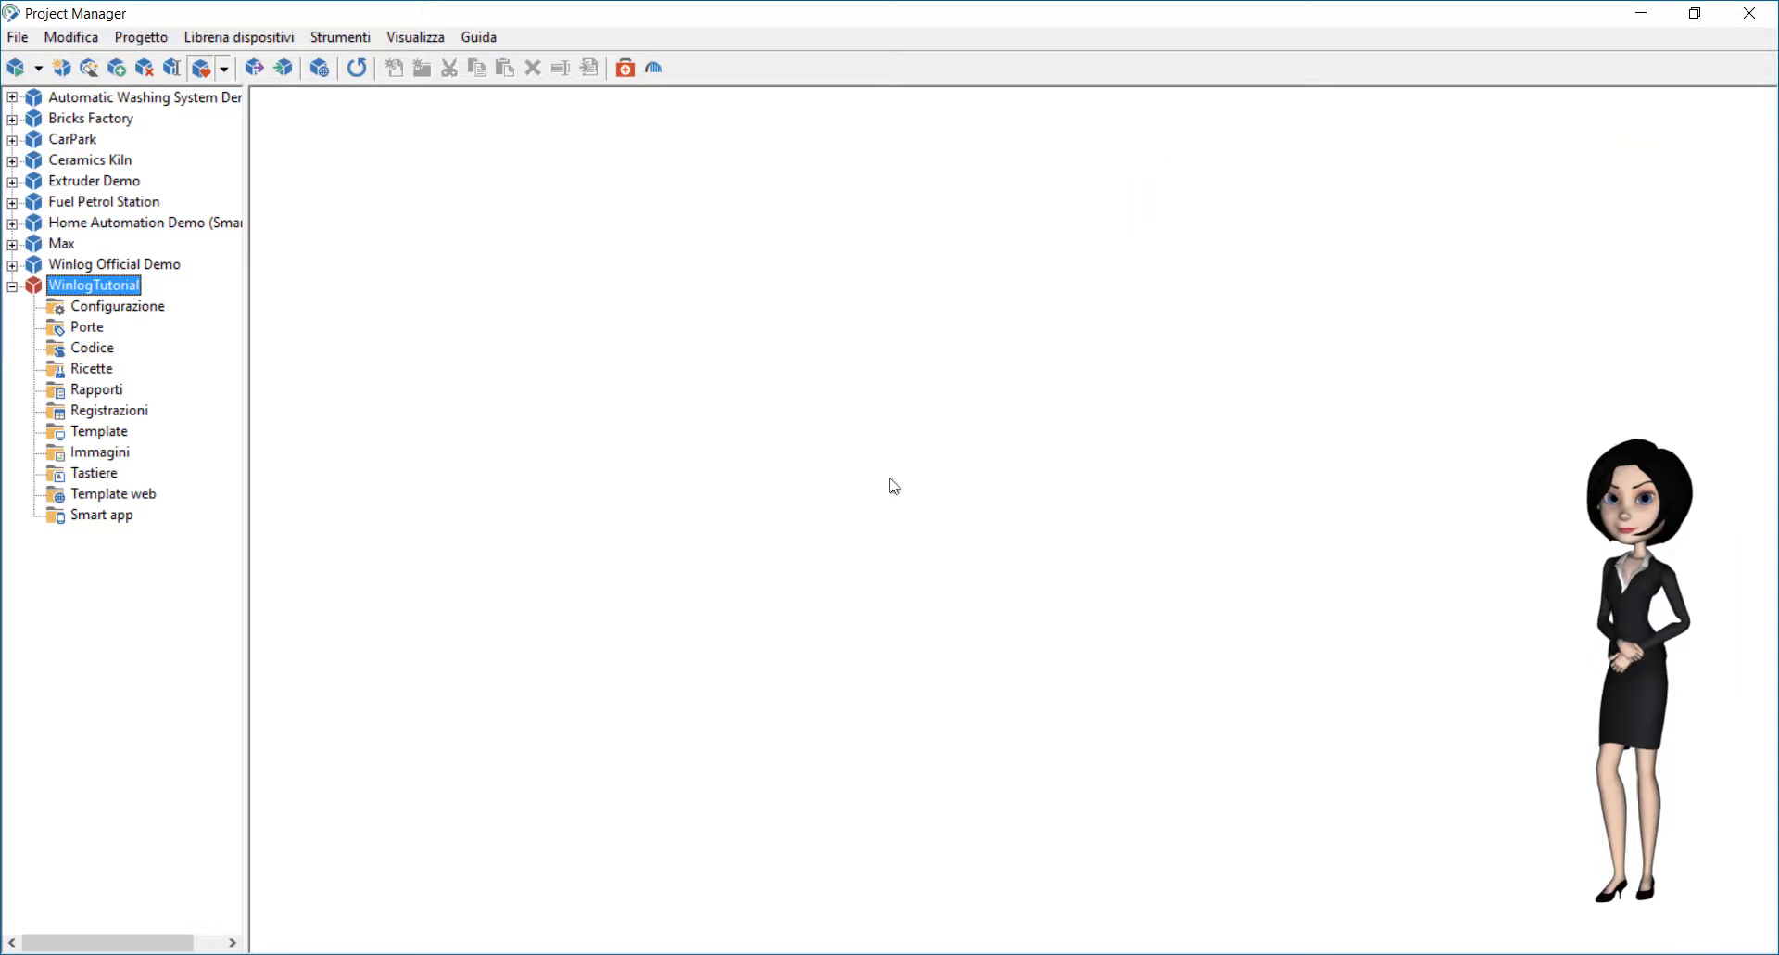
Step: Create a new recording in the project's Registrazioni folder named DLcsv
{"action": "left_click", "coordinate": [64, 417]}
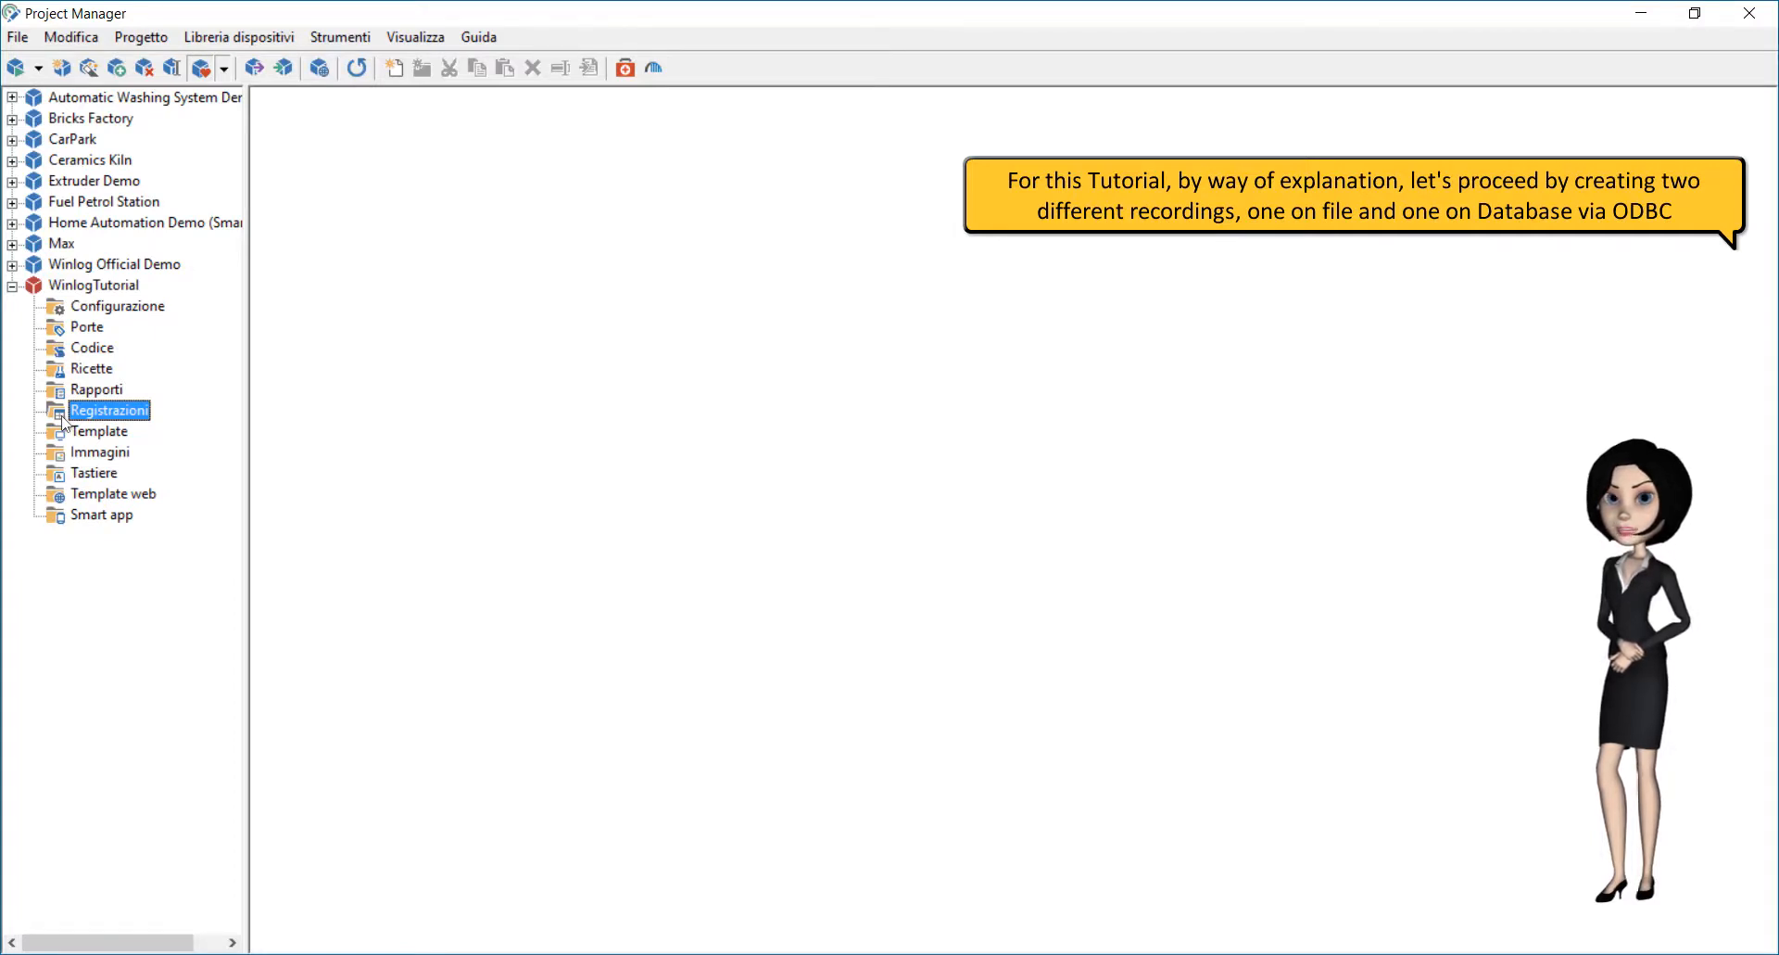
{"action": "right_click", "coordinate": [333, 212]}
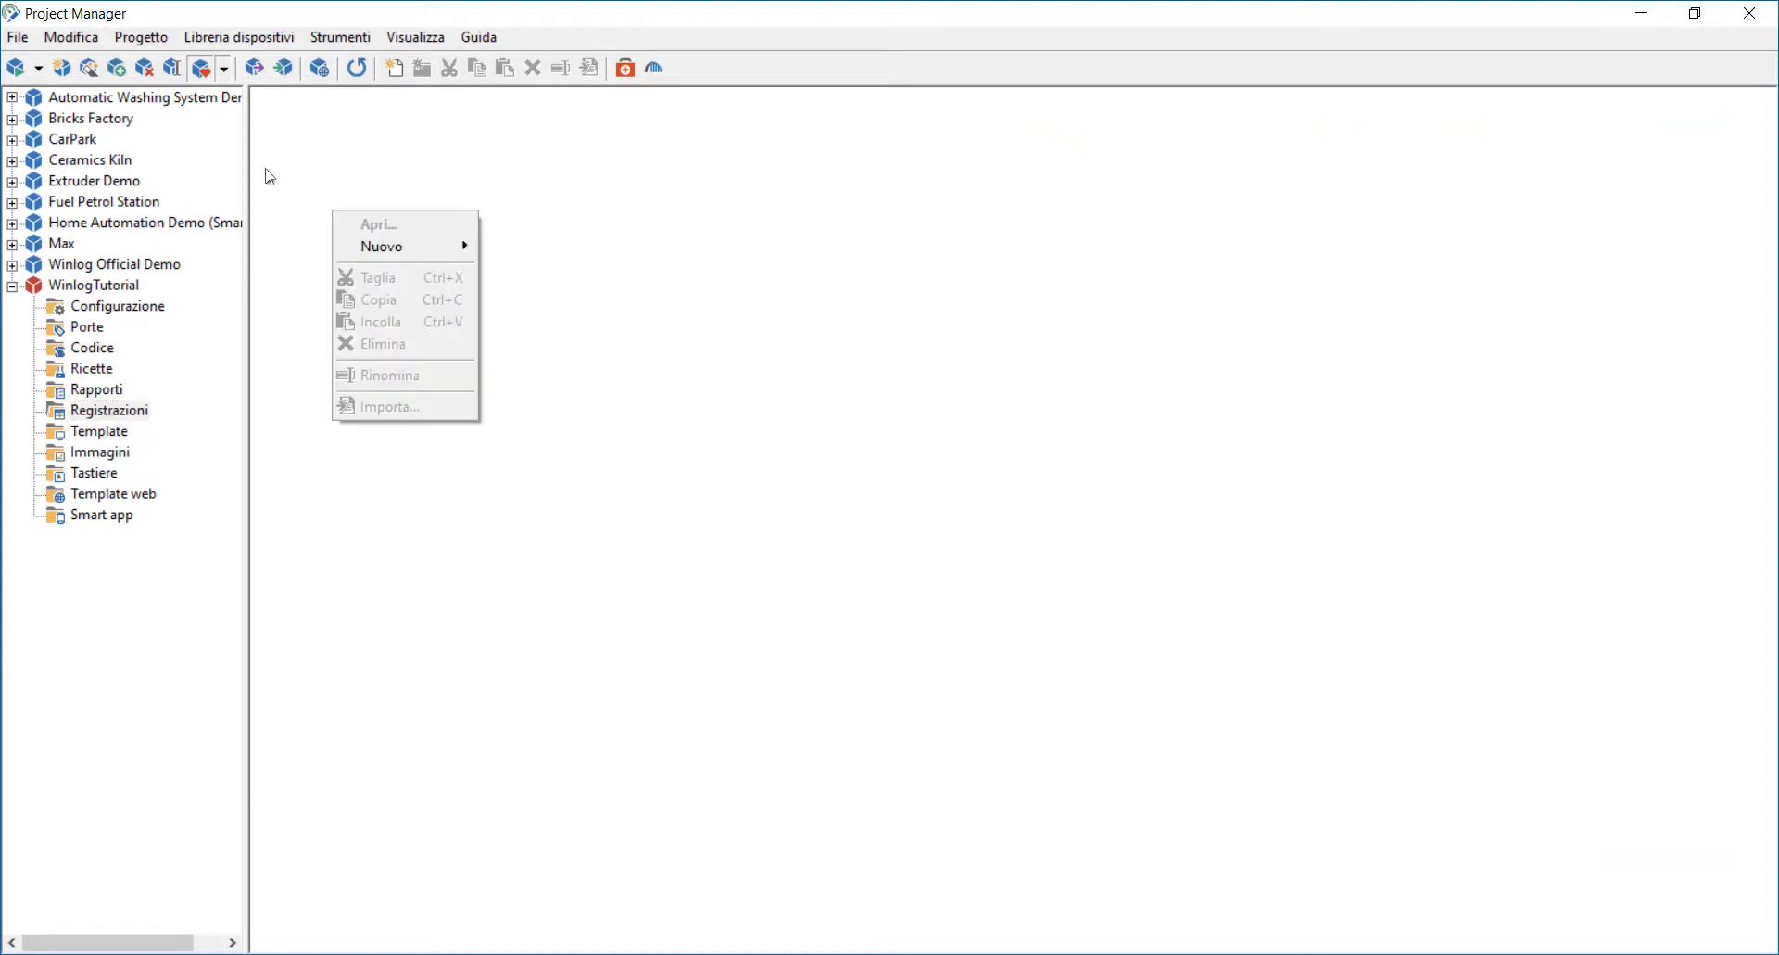
{"action": "mouse_move", "coordinate": [459, 242]}
{"action": "left_click", "coordinate": [521, 248]}
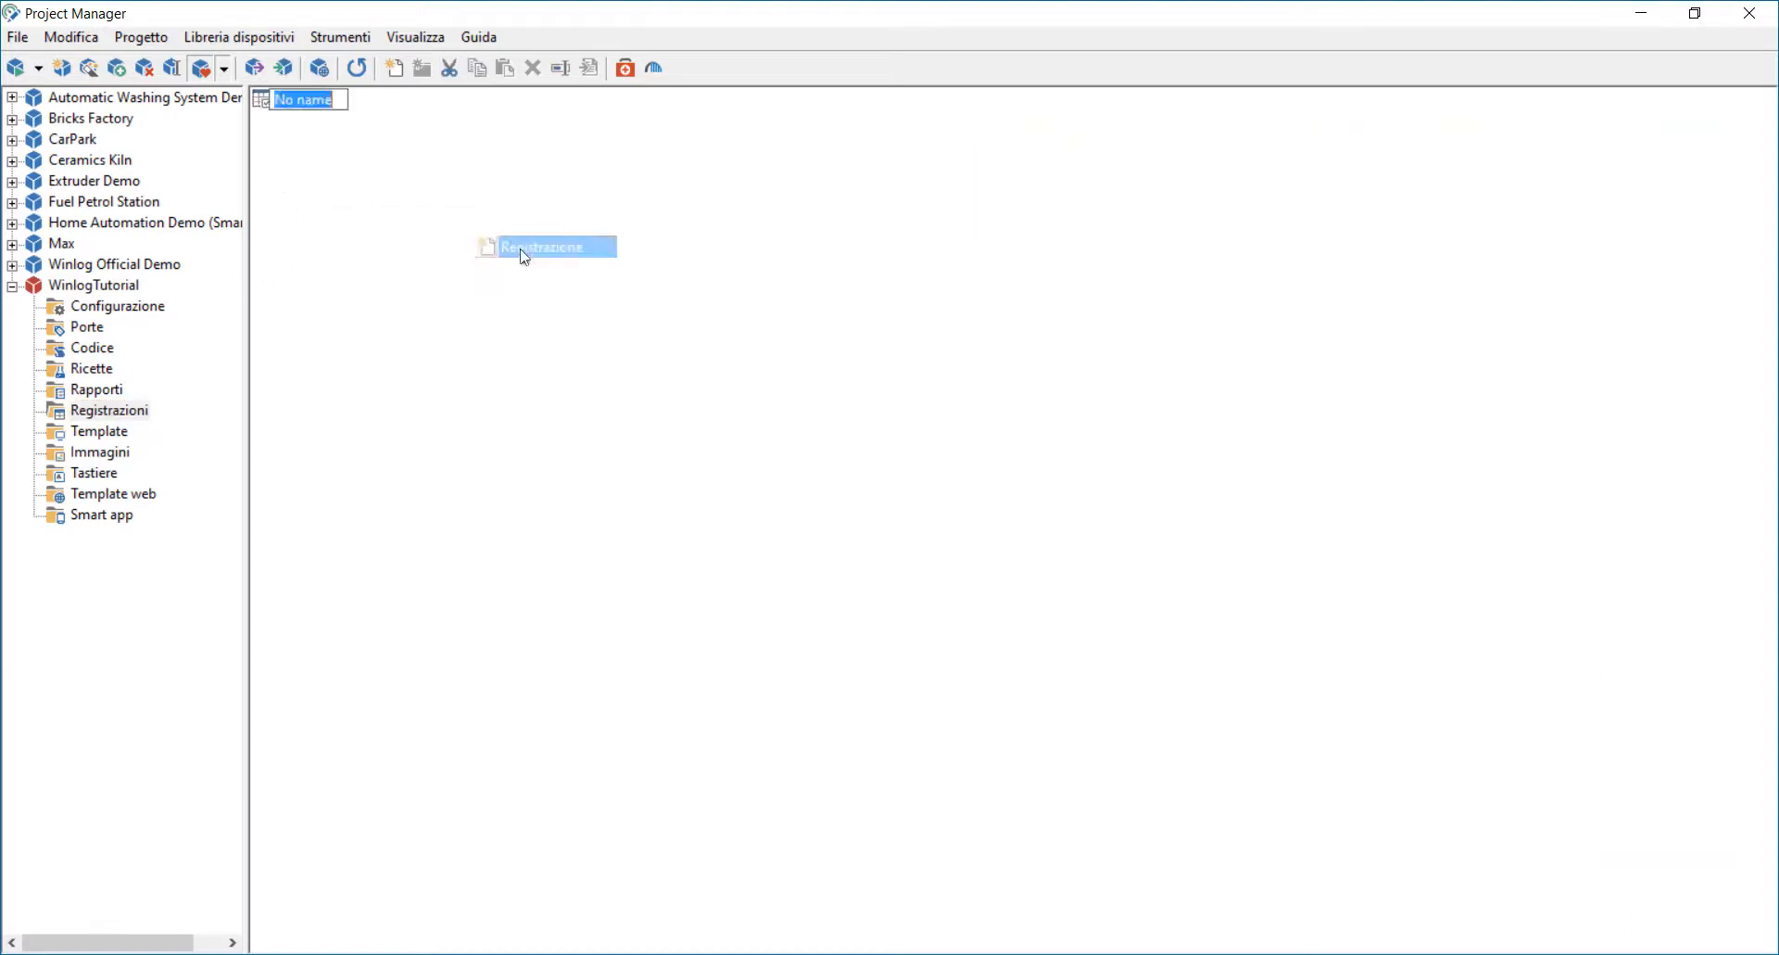
{"action": "type", "text": "DLcsv"}
{"action": "key", "text": "Return"}
Step: Open the DLcsv recording and set its destination folder to Download
{"action": "double_click", "coordinate": [268, 102]}
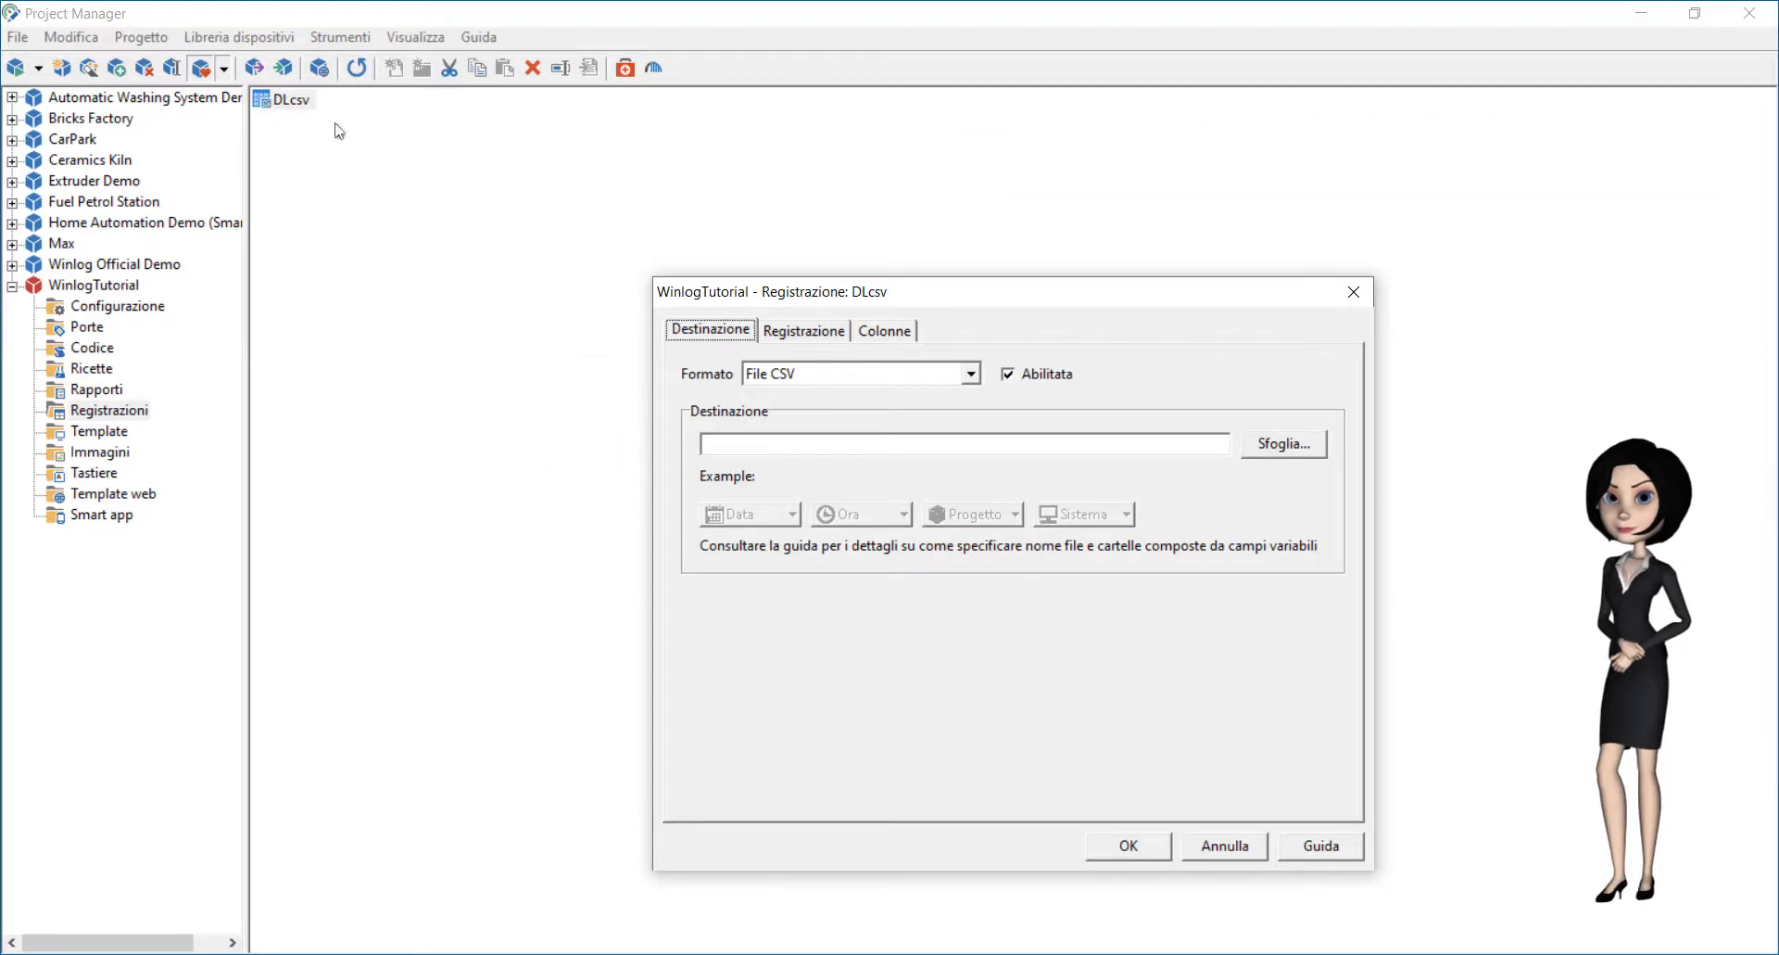
{"action": "left_click", "coordinate": [1253, 443]}
{"action": "left_click", "coordinate": [801, 419]}
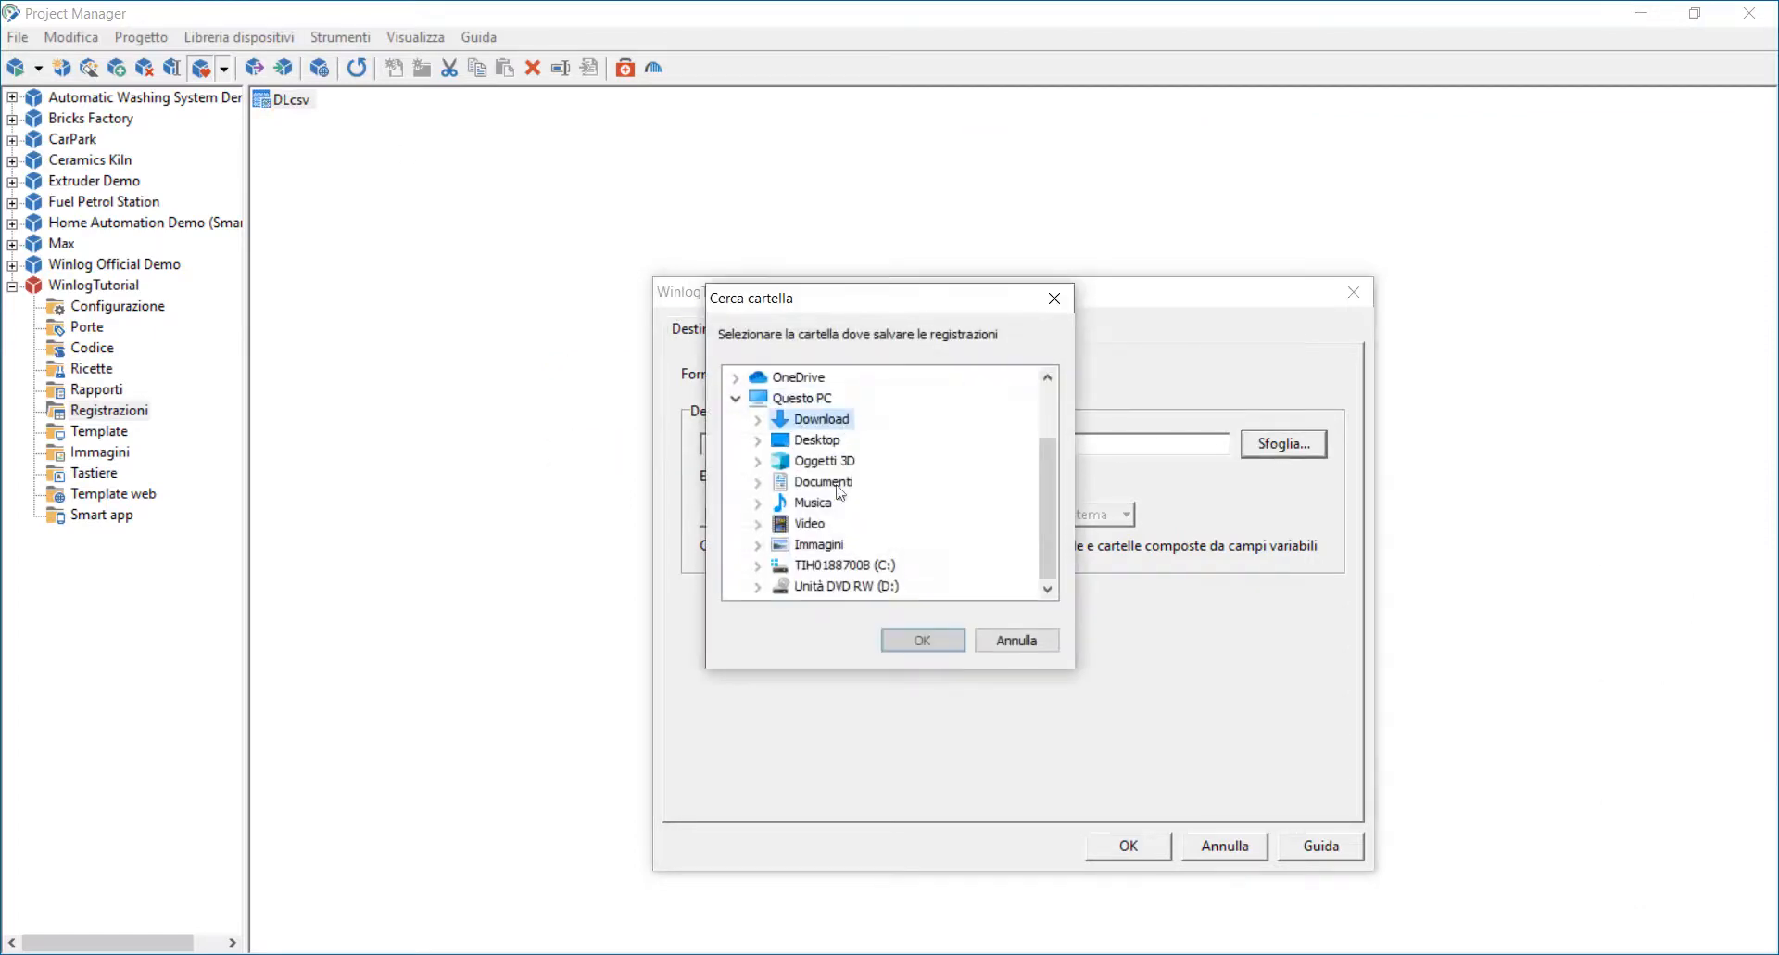
{"action": "left_click", "coordinate": [938, 639]}
Step: Edit the destination file name, deleting part of it and inserting a field from the Progetto options
{"action": "left_click", "coordinate": [876, 446]}
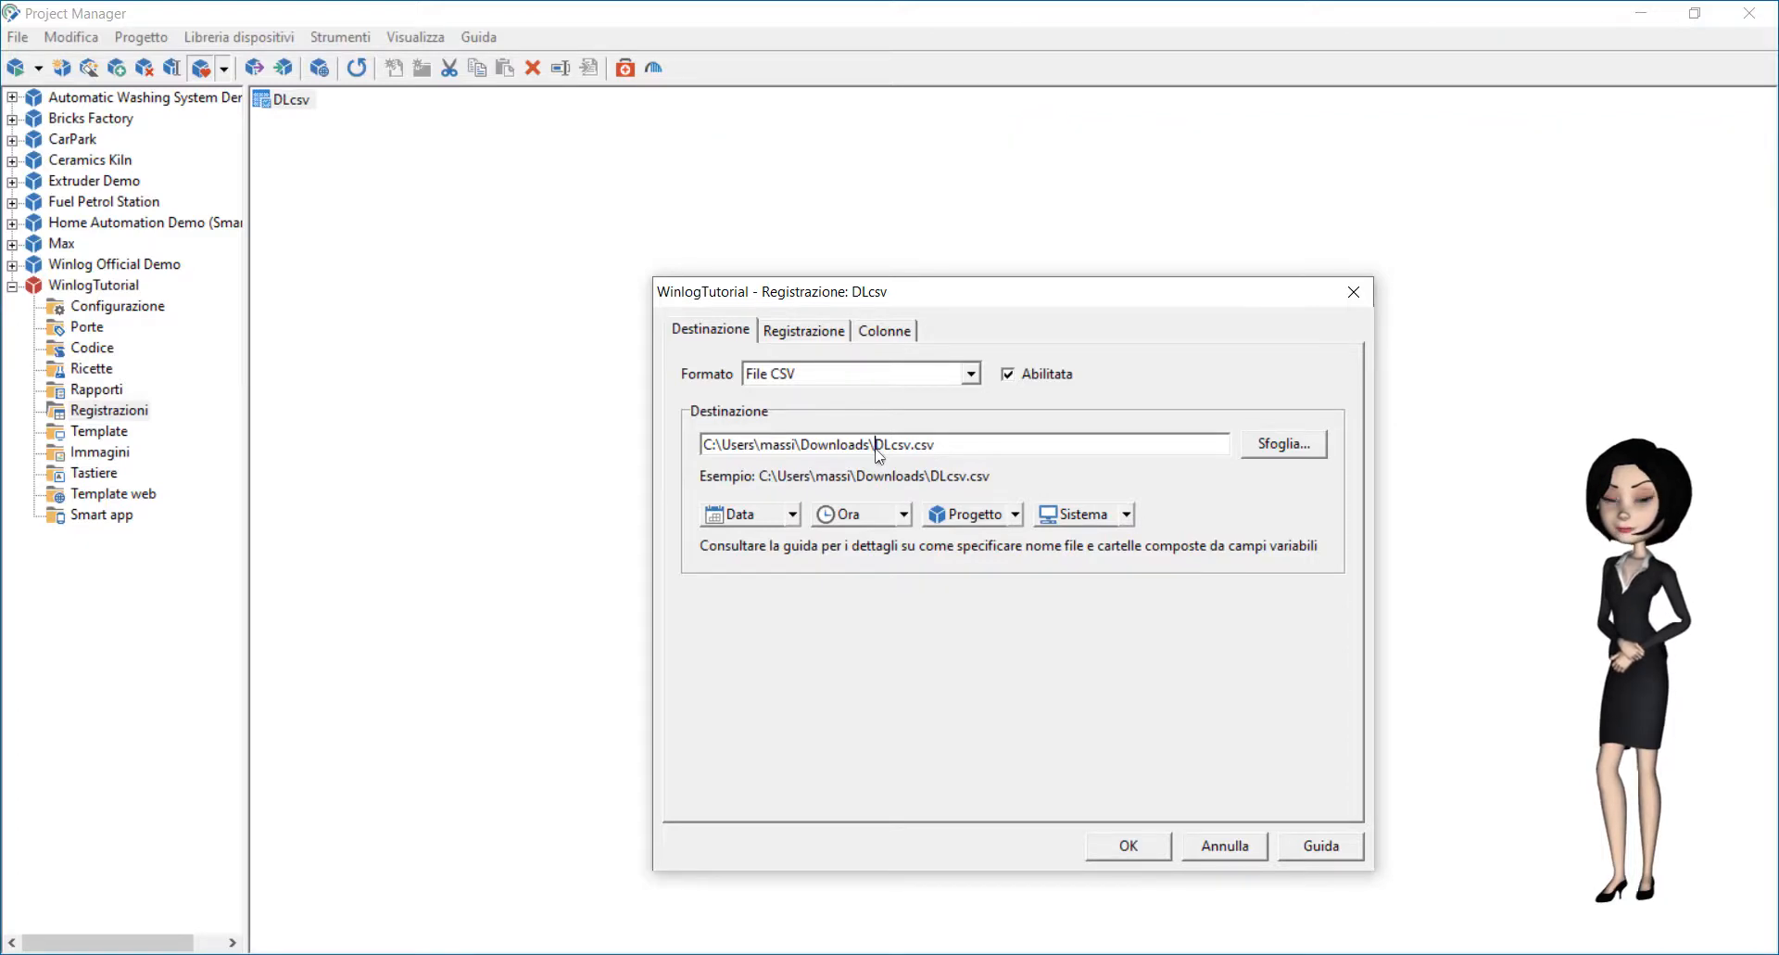
{"action": "key", "text": "Delete"}
{"action": "key", "text": "Delete"}
{"action": "key", "text": "Delete"}
{"action": "key", "text": "Delete"}
{"action": "key", "text": "Delete"}
{"action": "left_click", "coordinate": [964, 514]}
{"action": "left_click", "coordinate": [1005, 540]}
Step: Edit the fixed-frequency recording interval in the recording settings
{"action": "left_click", "coordinate": [797, 333]}
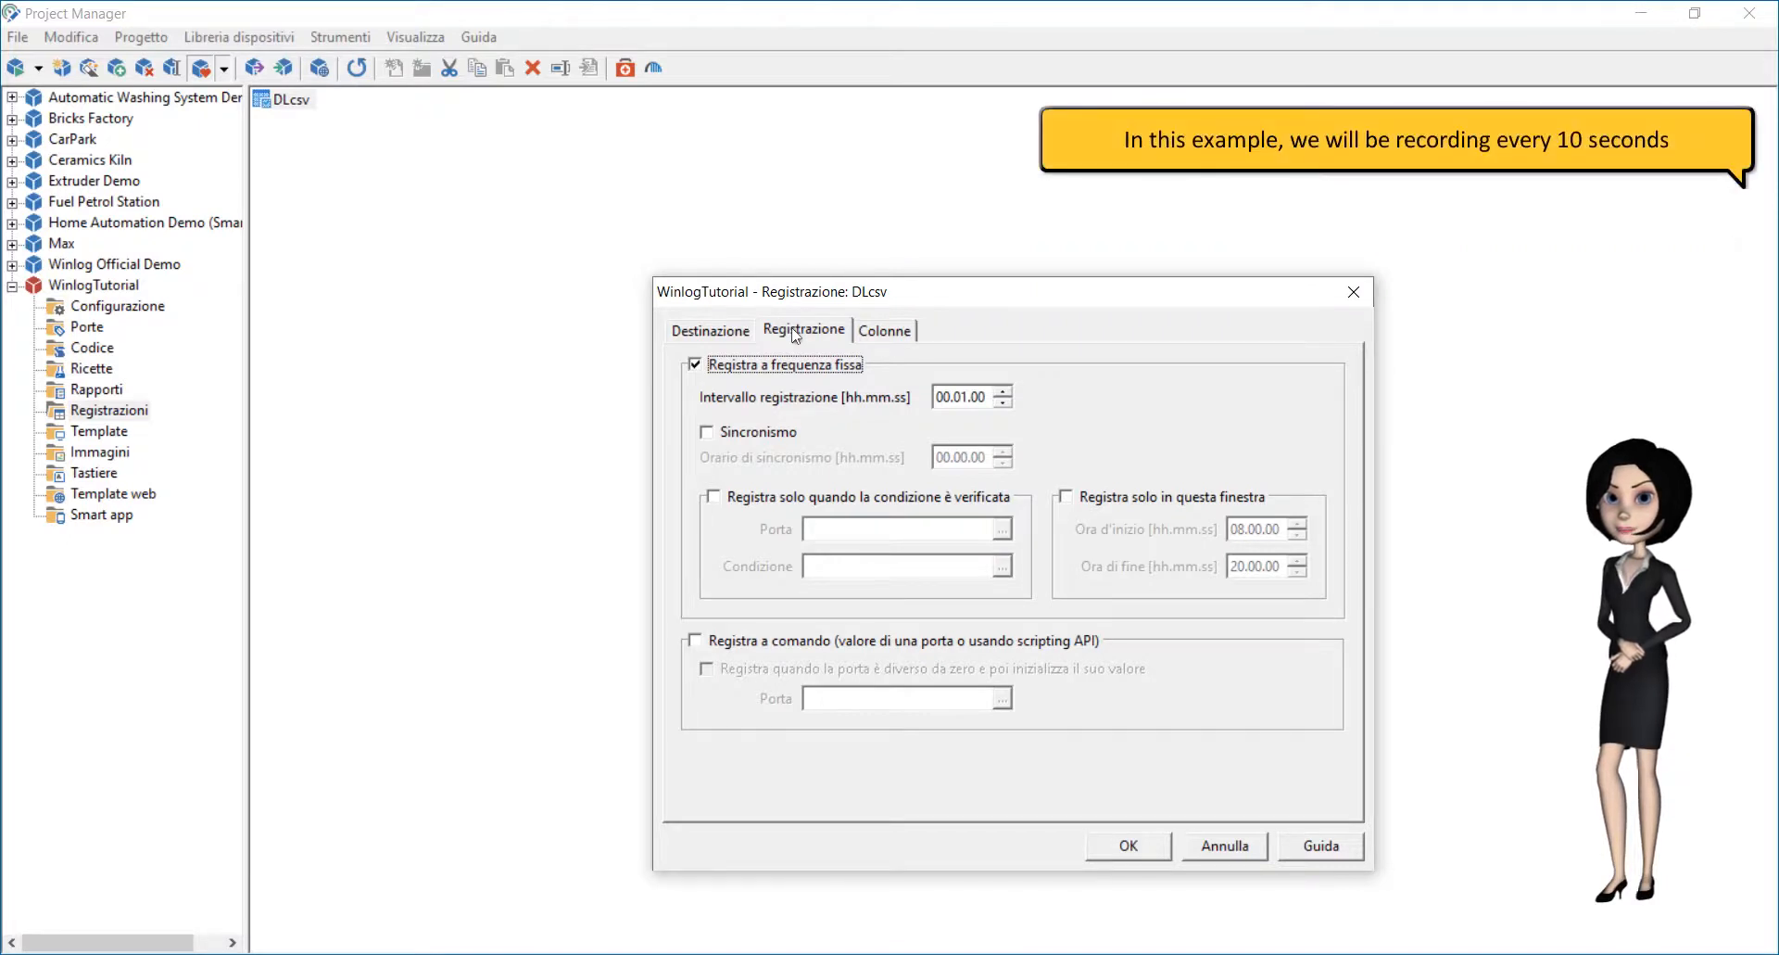
{"action": "left_click", "coordinate": [962, 398]}
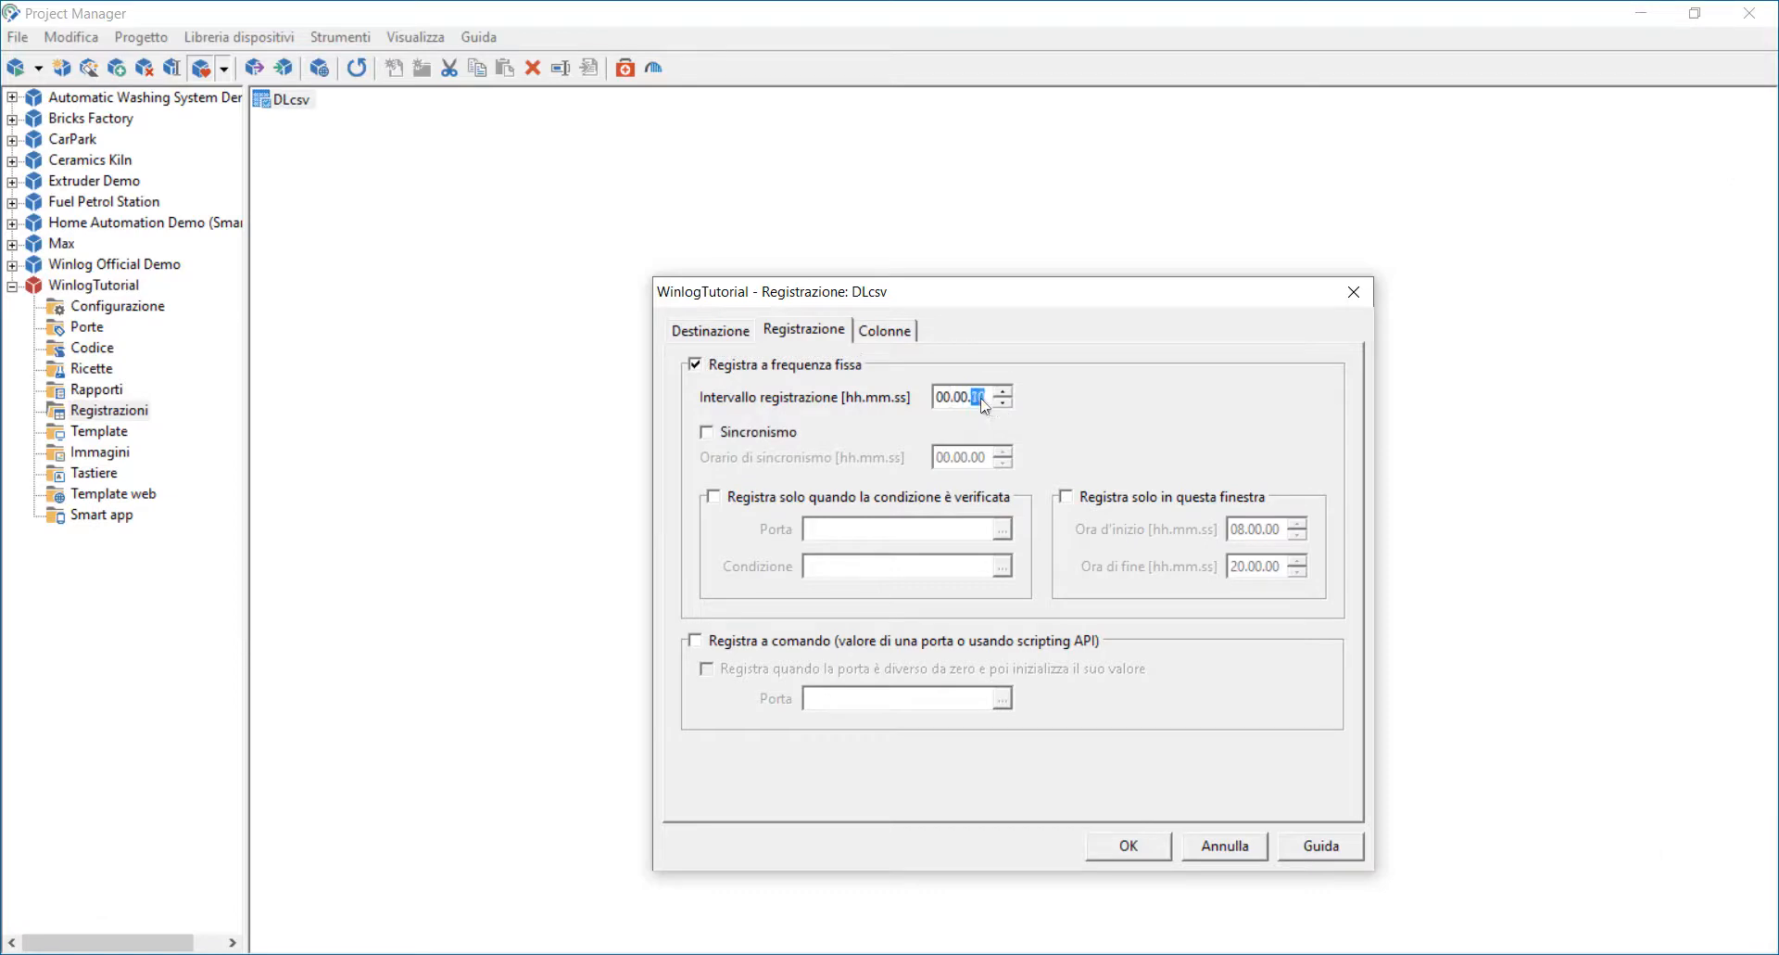
Step: Set the column separator to Punto e virgola in the columns settings
{"action": "left_click", "coordinate": [888, 331]}
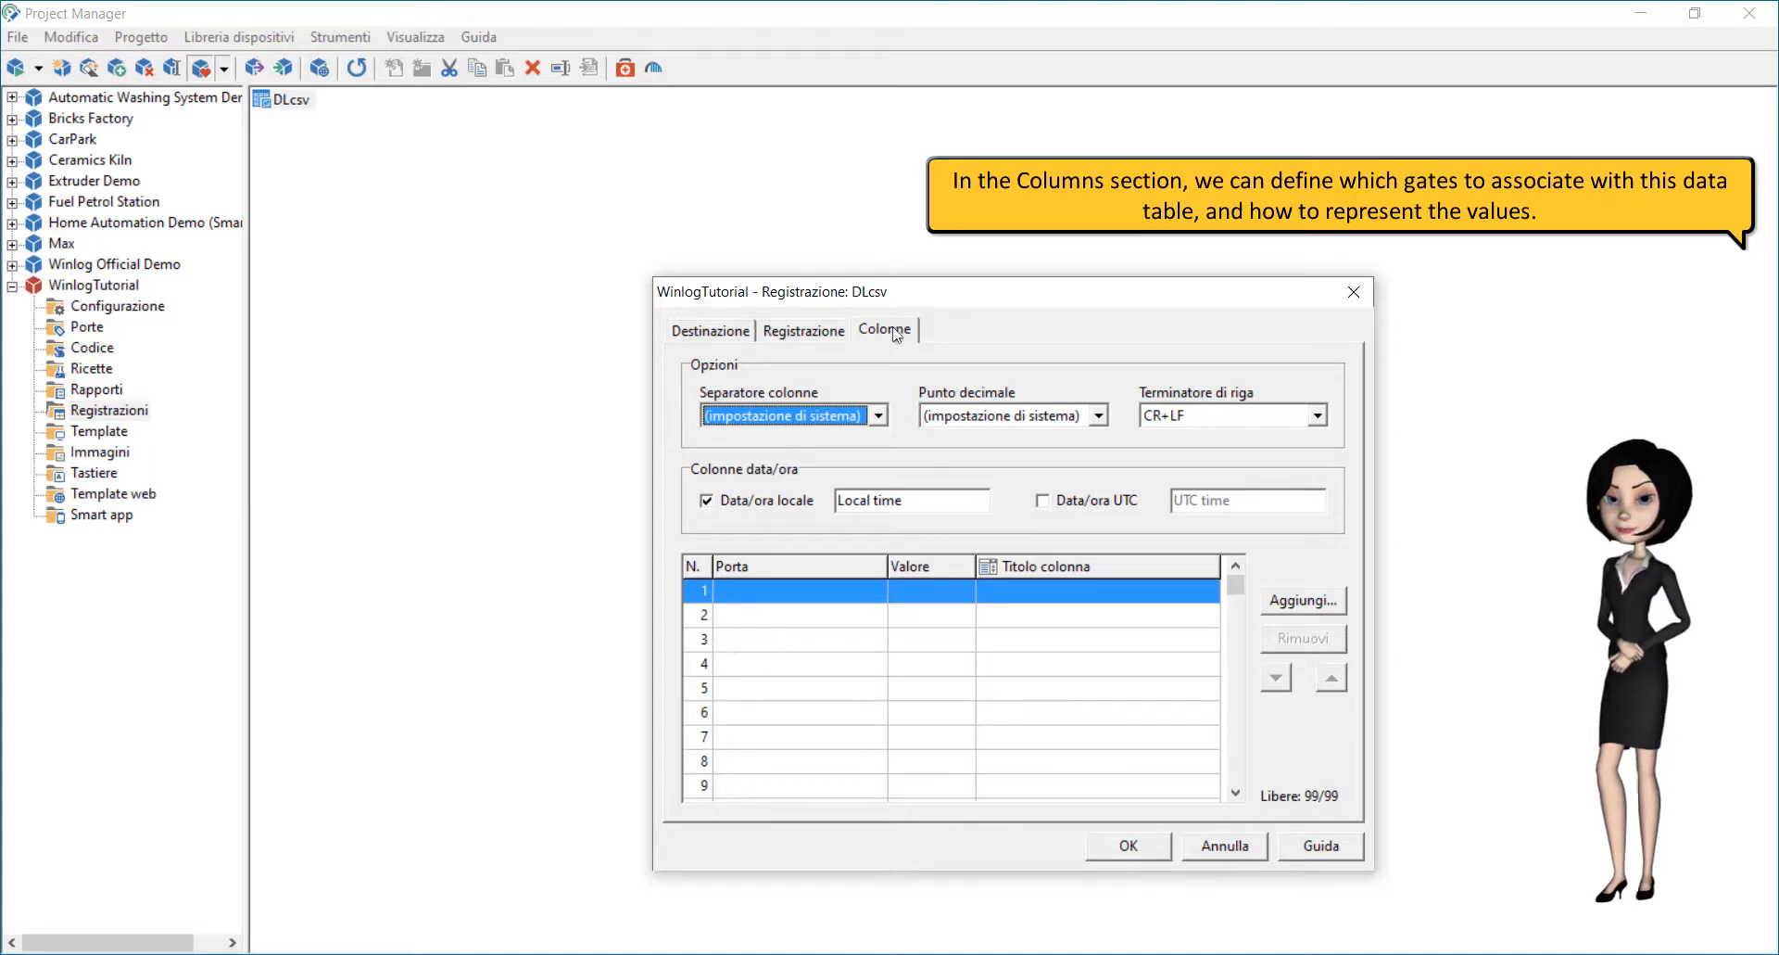
{"action": "left_click", "coordinate": [878, 415]}
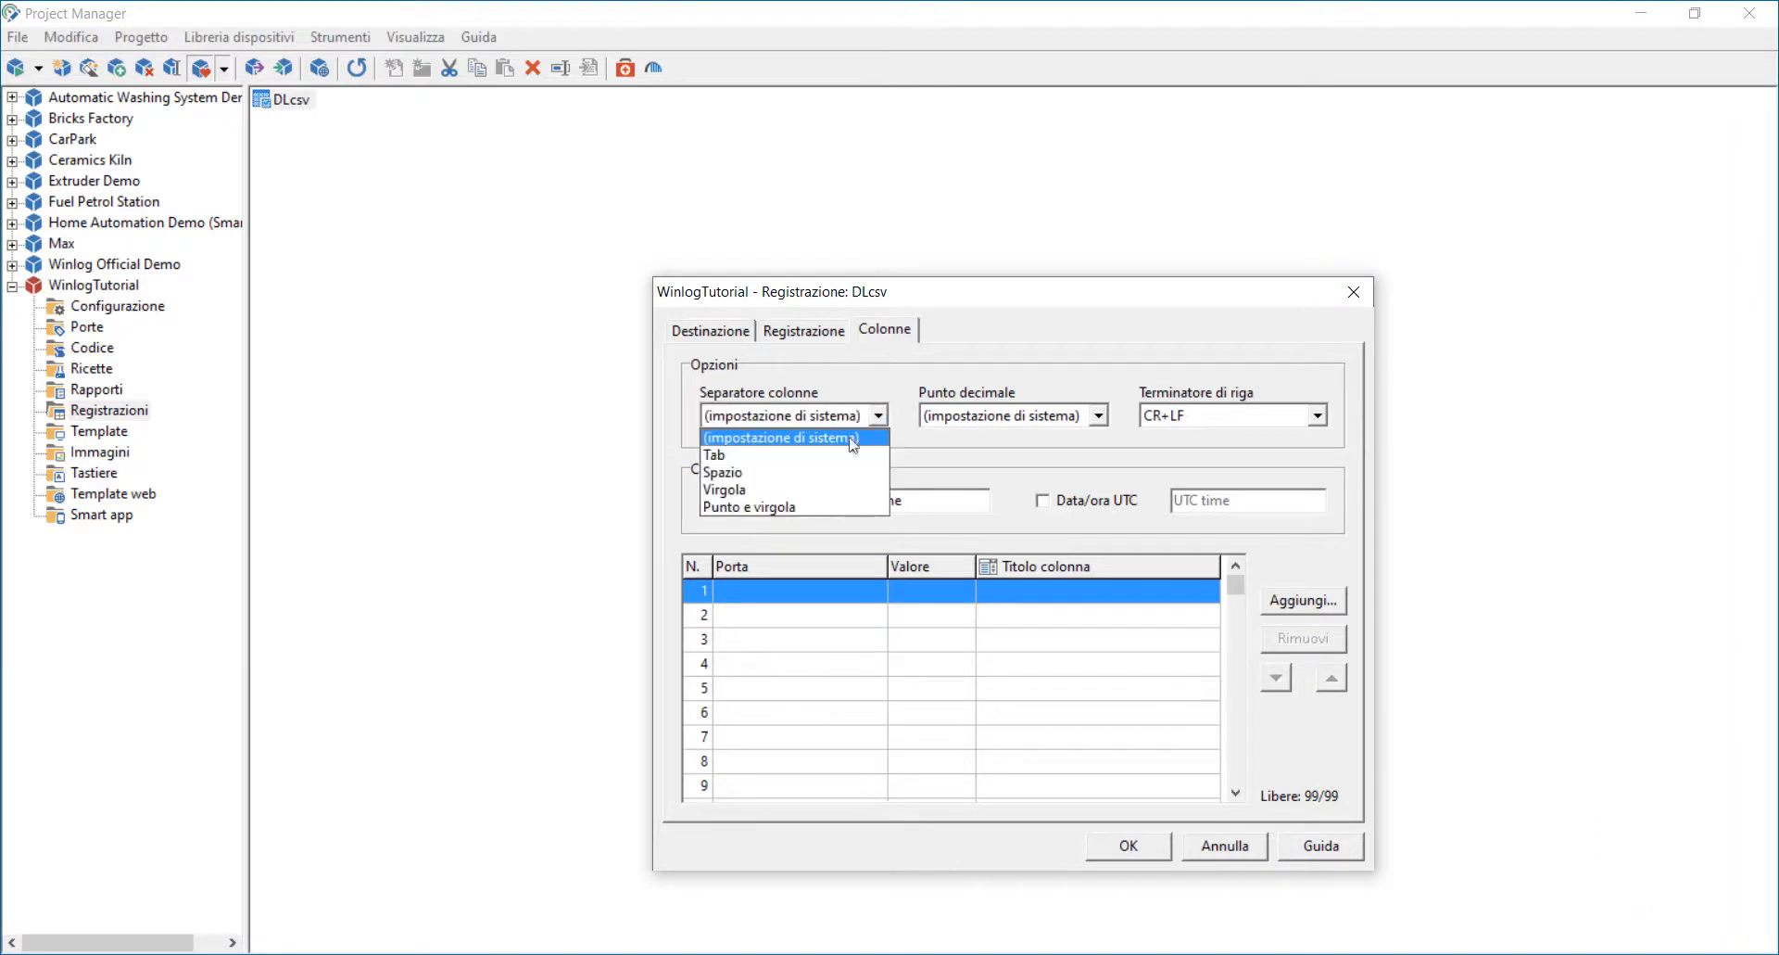
{"action": "left_click", "coordinate": [774, 508]}
Step: Add the numeric gate Temperatura as the first recorded column
{"action": "left_click", "coordinate": [773, 590]}
{"action": "left_click", "coordinate": [1268, 601]}
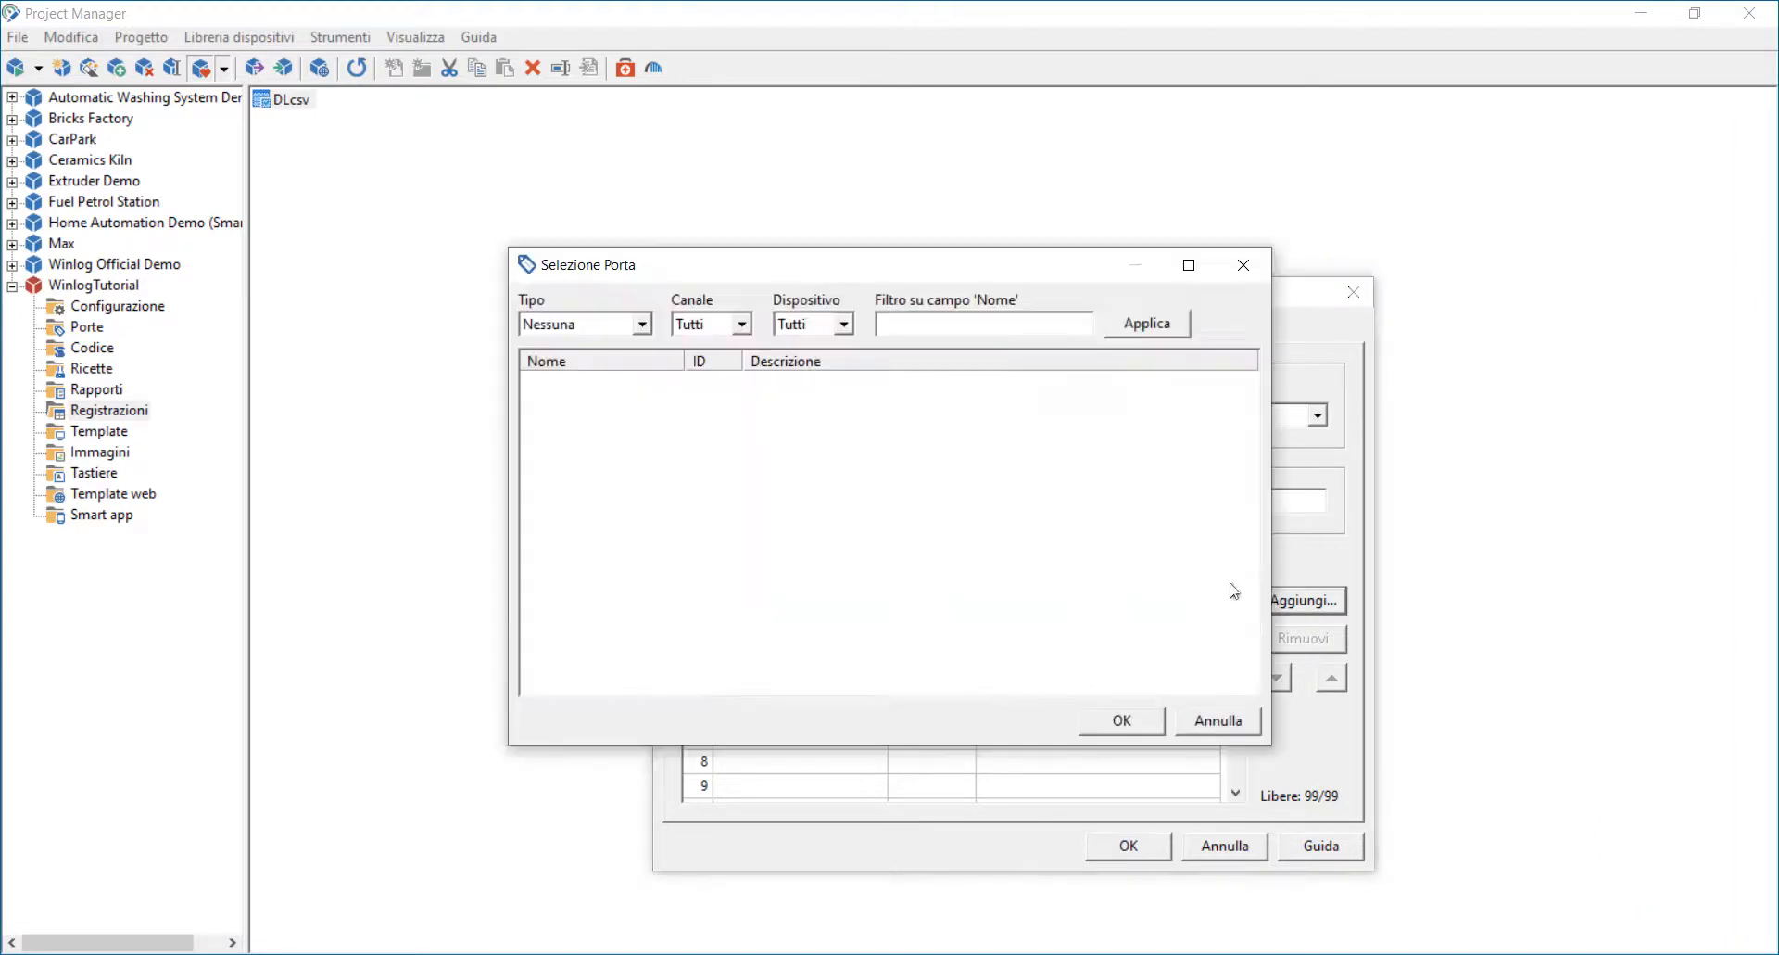
{"action": "left_click", "coordinate": [642, 325]}
{"action": "left_click", "coordinate": [604, 353]}
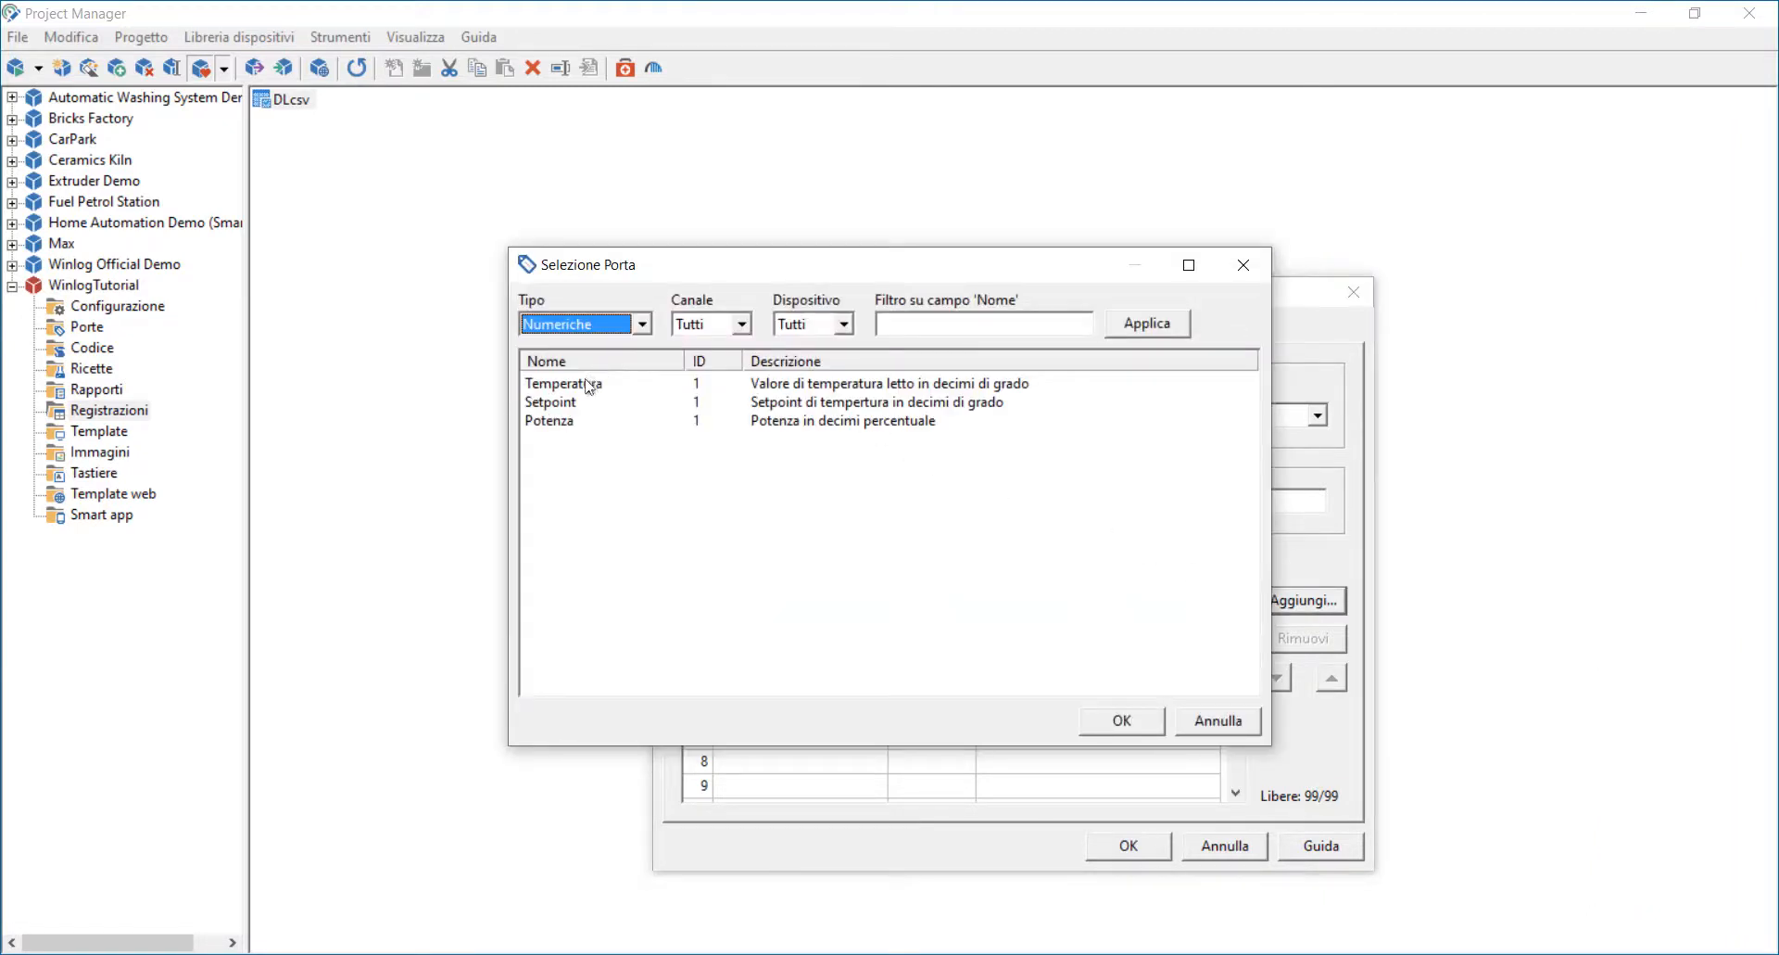
{"action": "left_click", "coordinate": [1121, 720]}
Step: Set the Temperatura column's recorded value to Current
{"action": "left_click", "coordinate": [927, 590]}
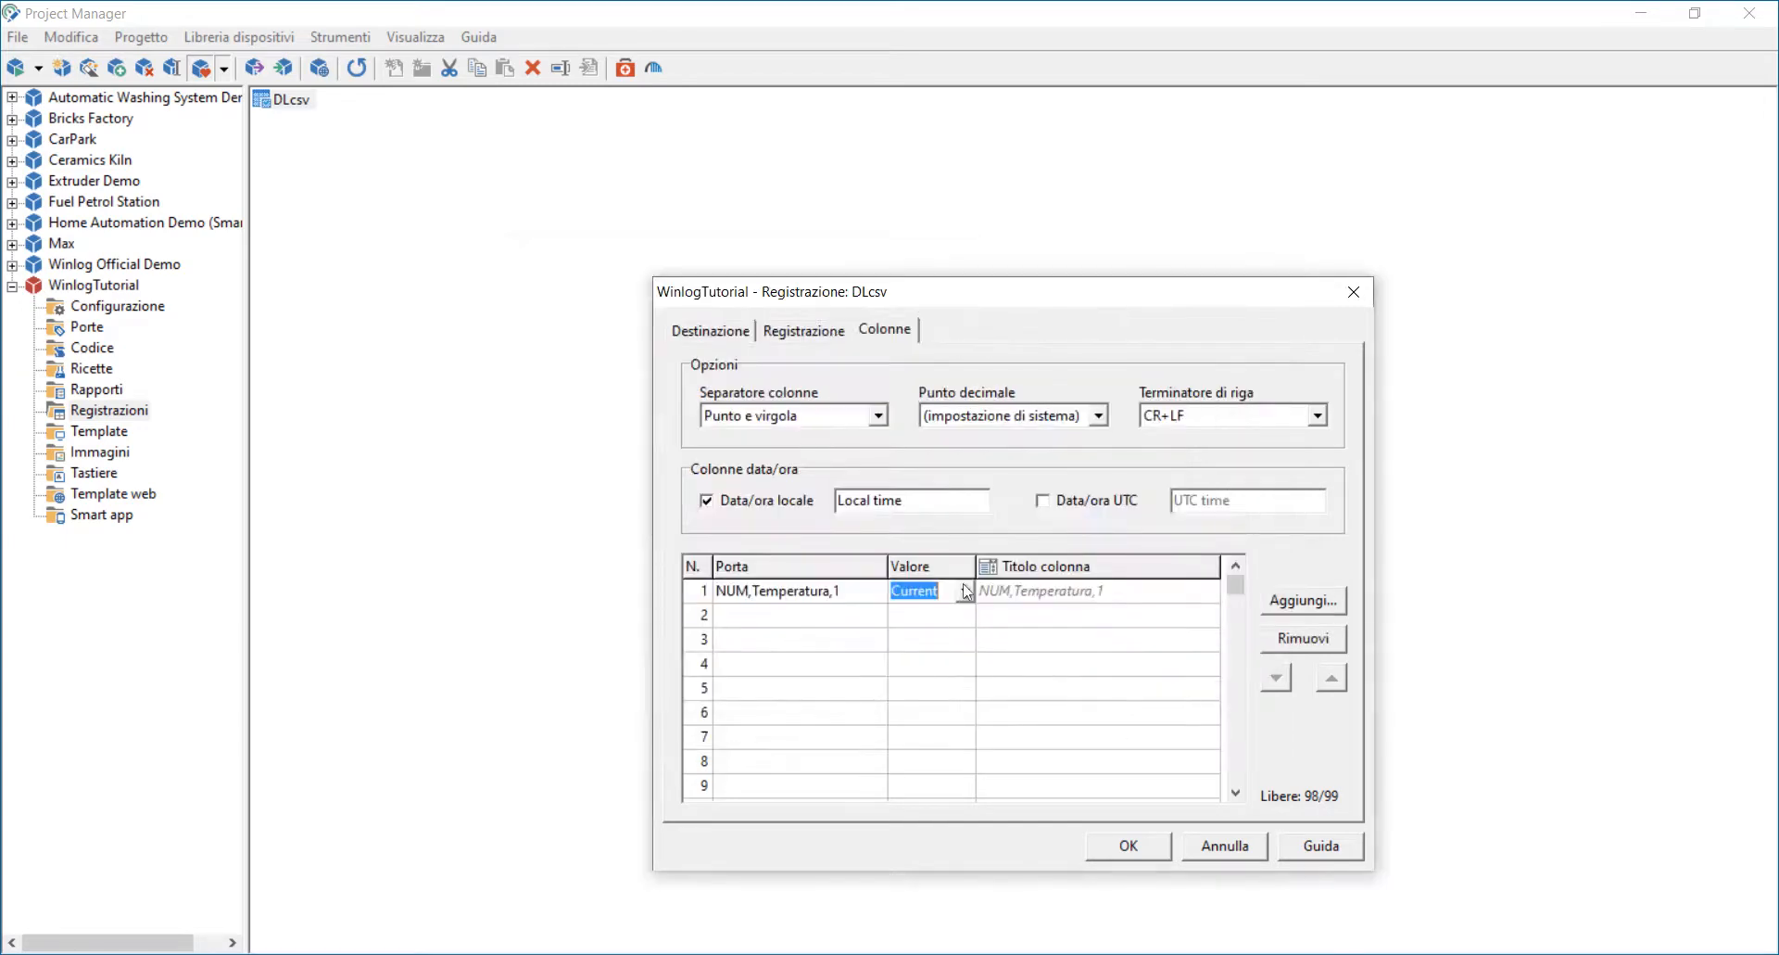
{"action": "left_click", "coordinate": [965, 590]}
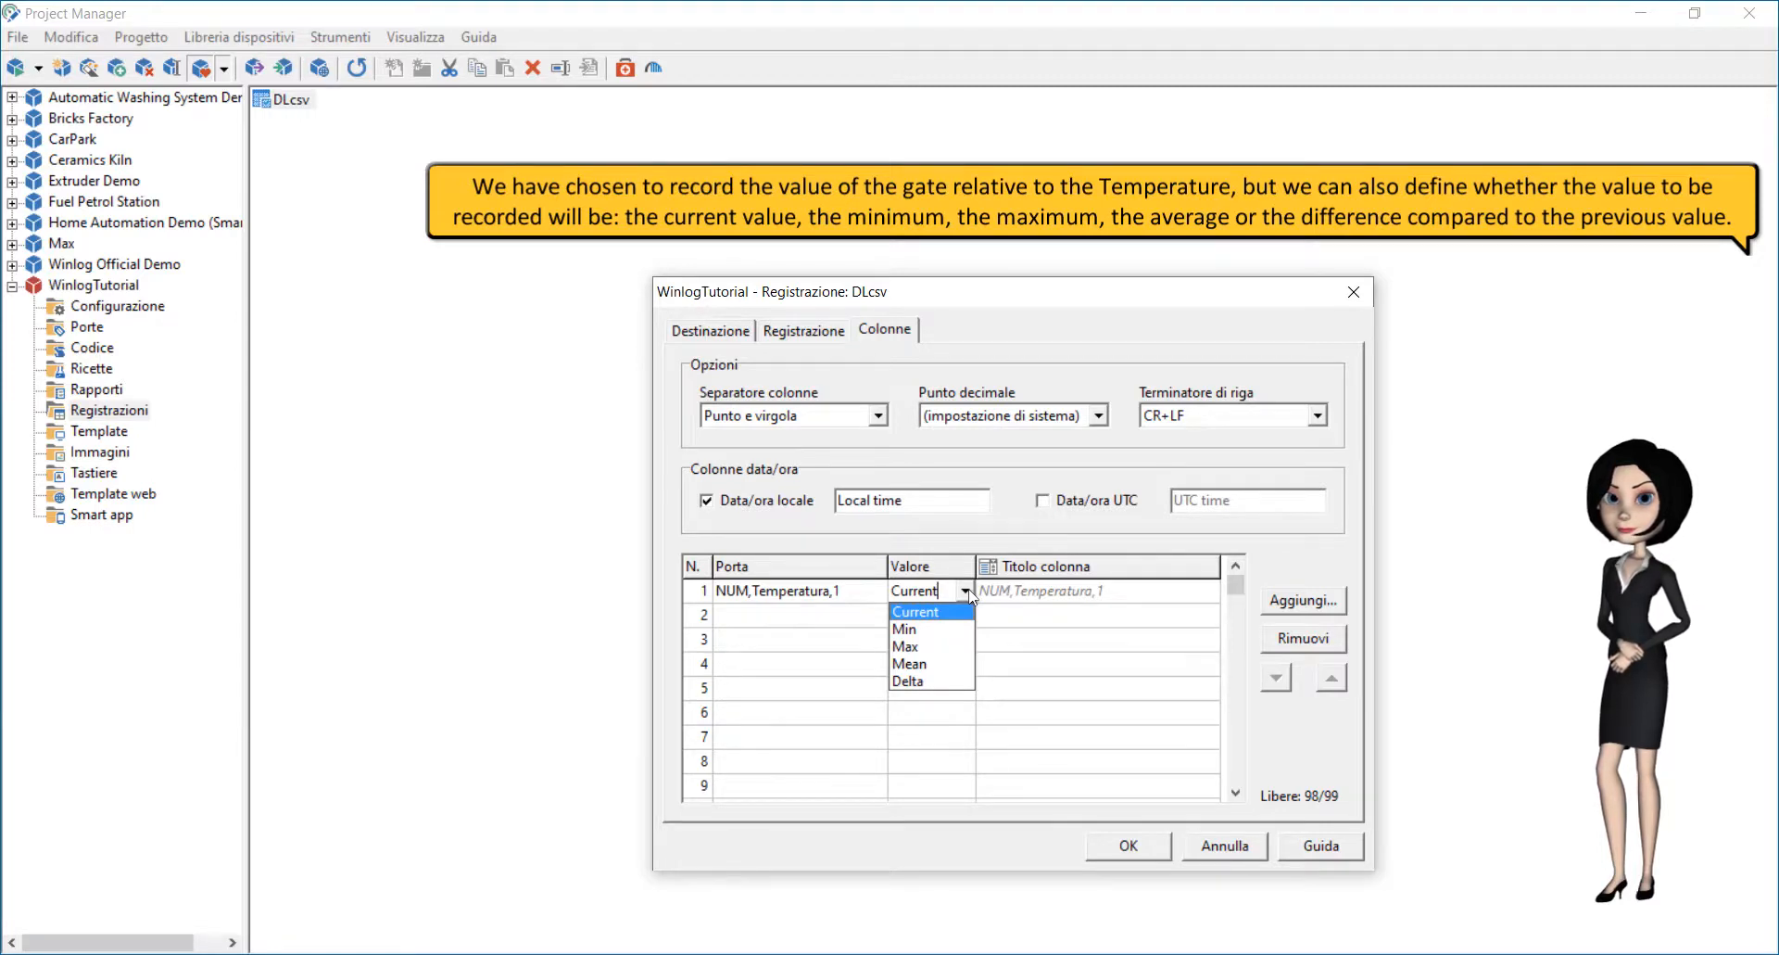
{"action": "left_click", "coordinate": [947, 612]}
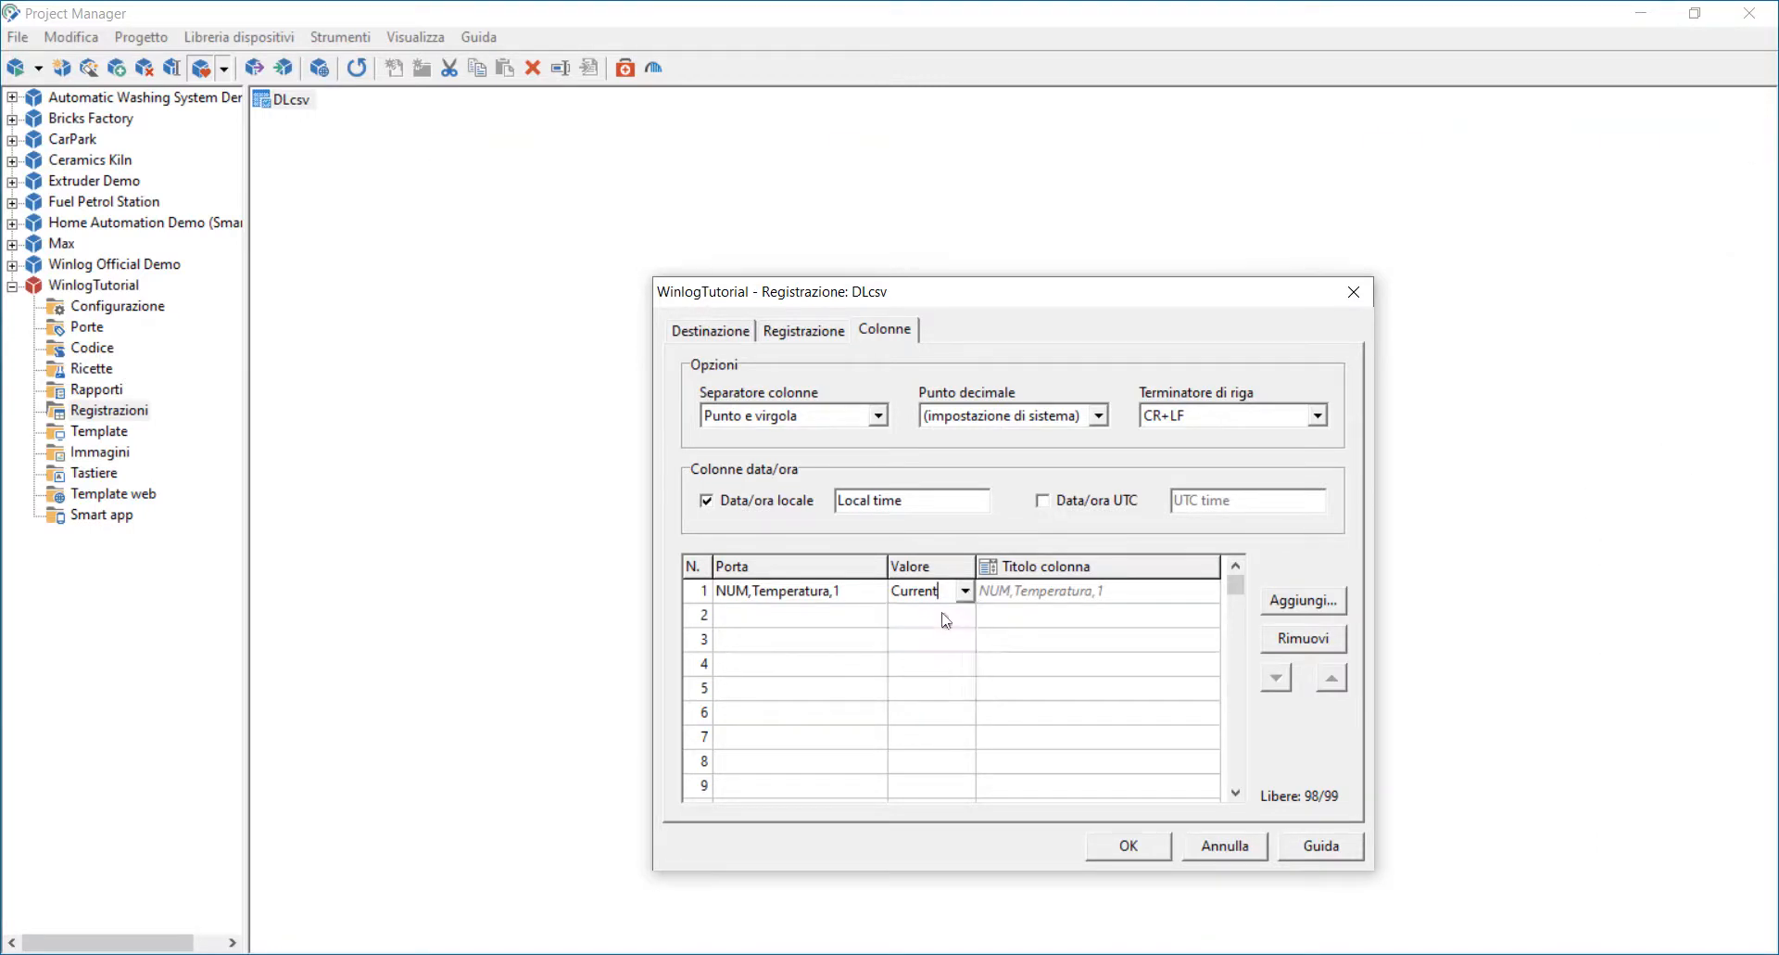
Step: Add the numeric gate Potenza as the second column and confirm the recording settings
{"action": "left_click", "coordinate": [1289, 607]}
{"action": "left_click", "coordinate": [549, 422]}
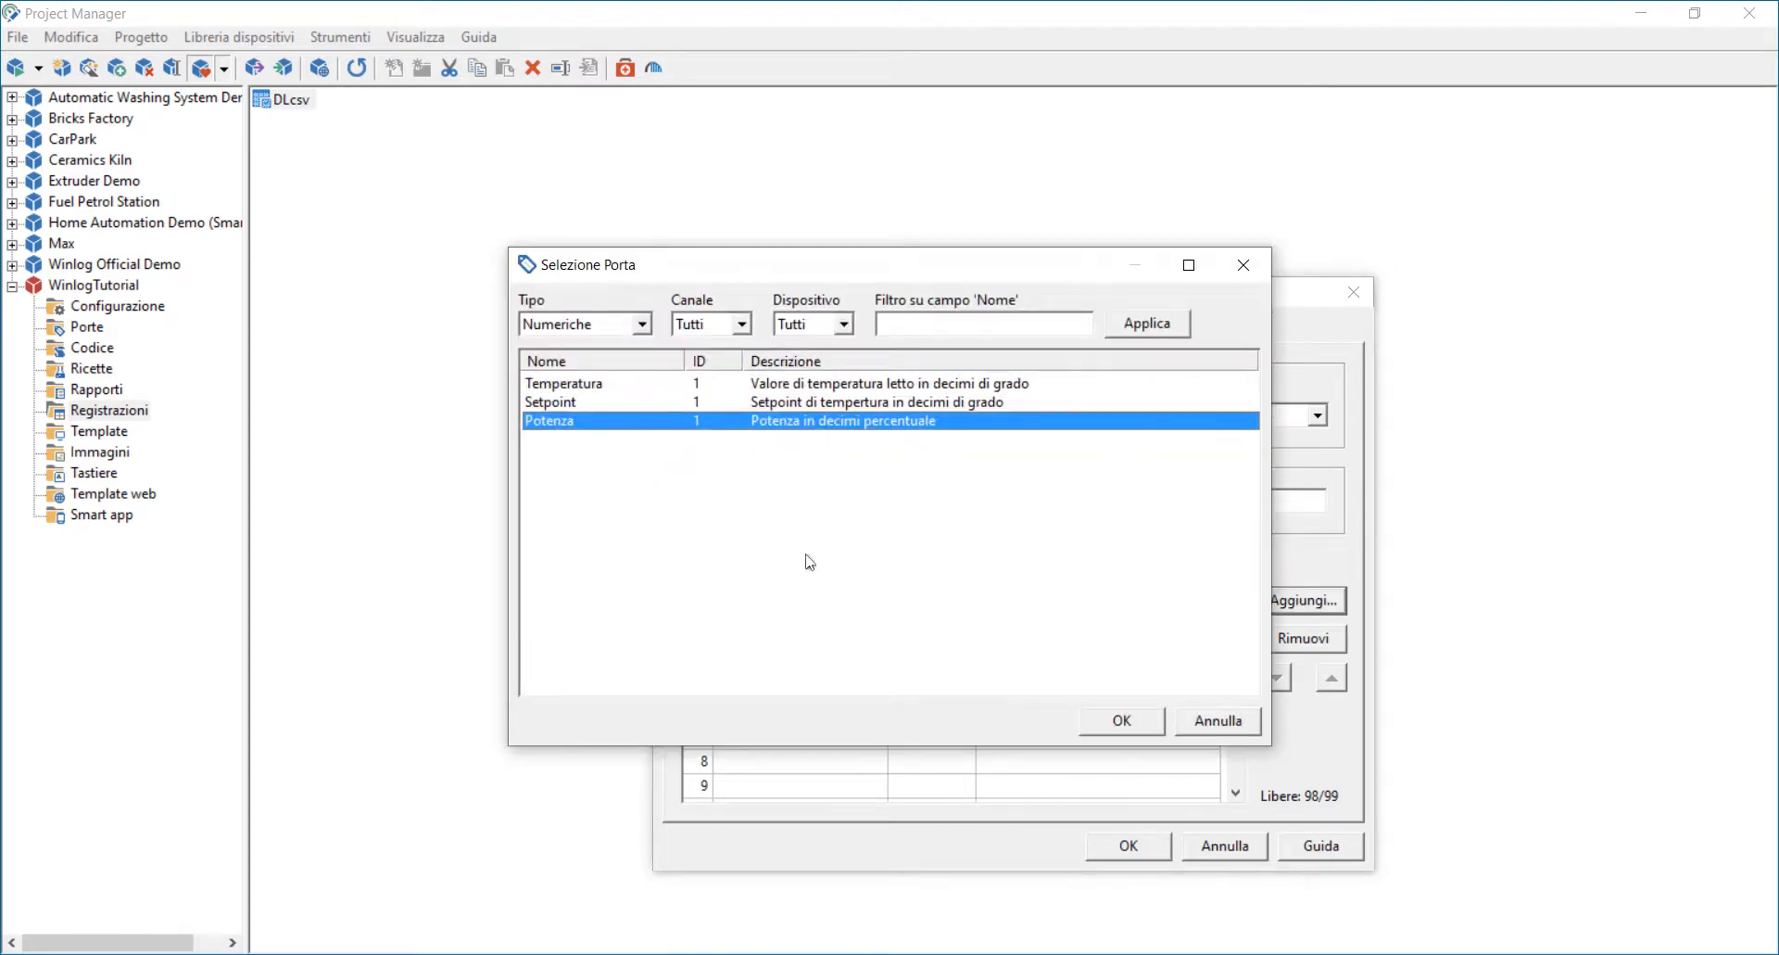
{"action": "left_click", "coordinate": [1115, 717]}
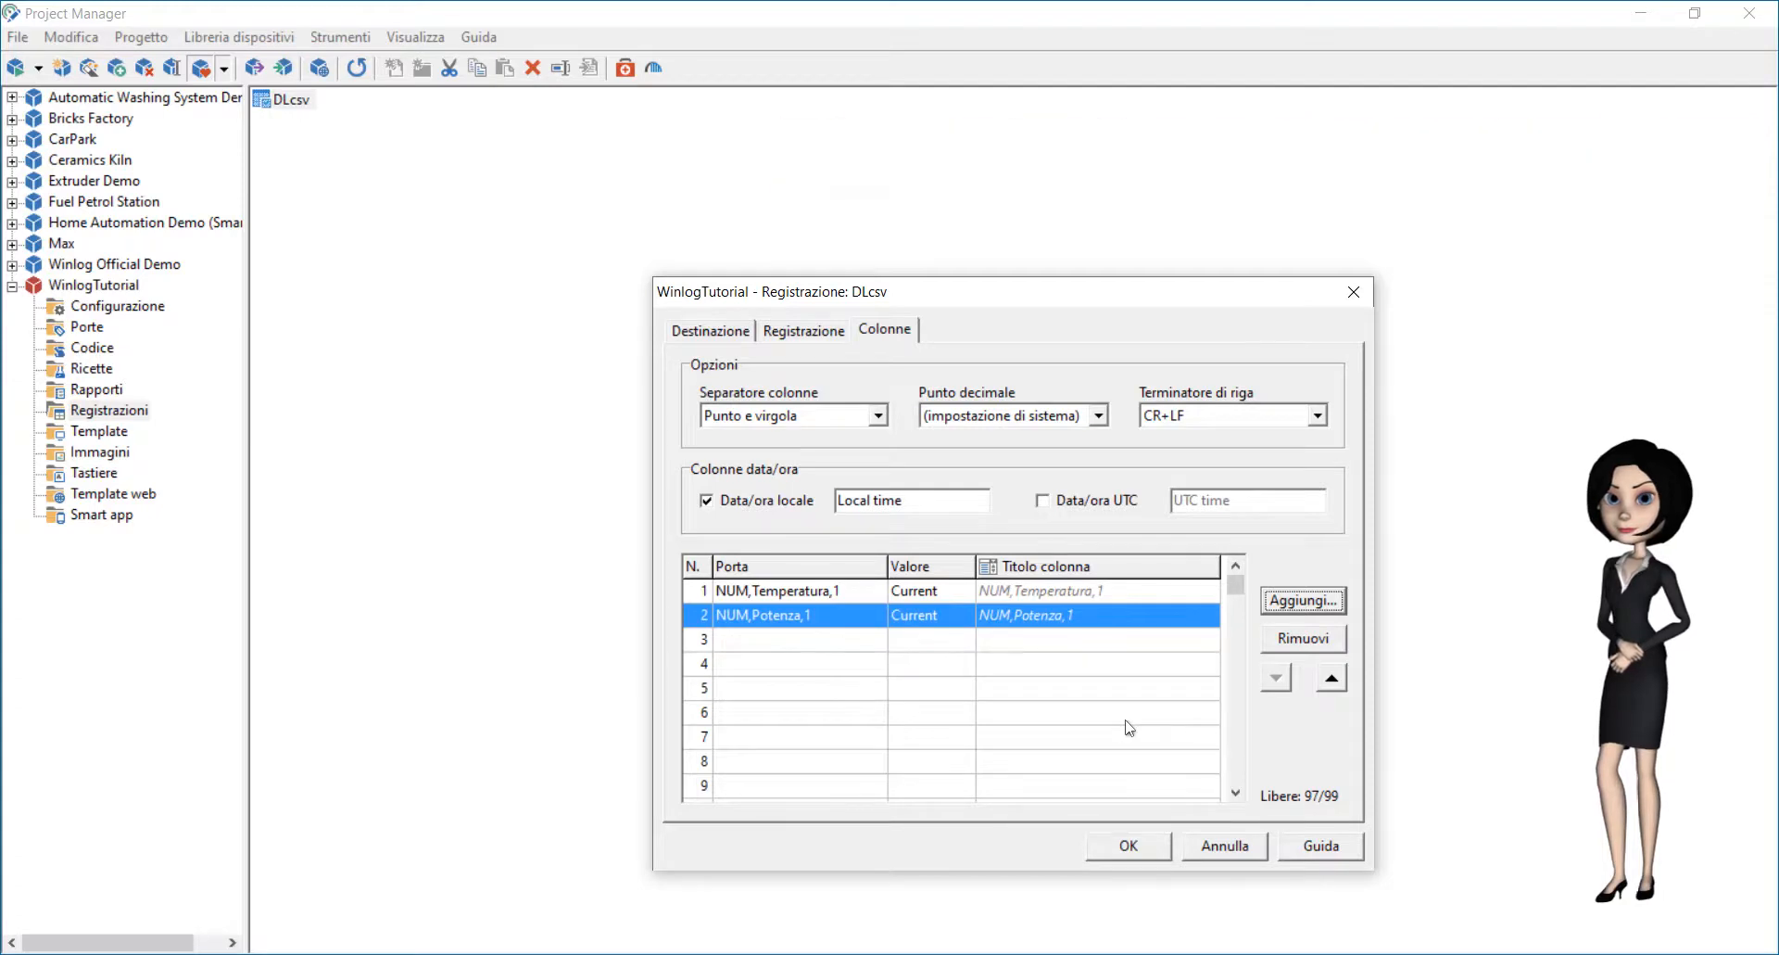
{"action": "left_click", "coordinate": [1149, 848]}
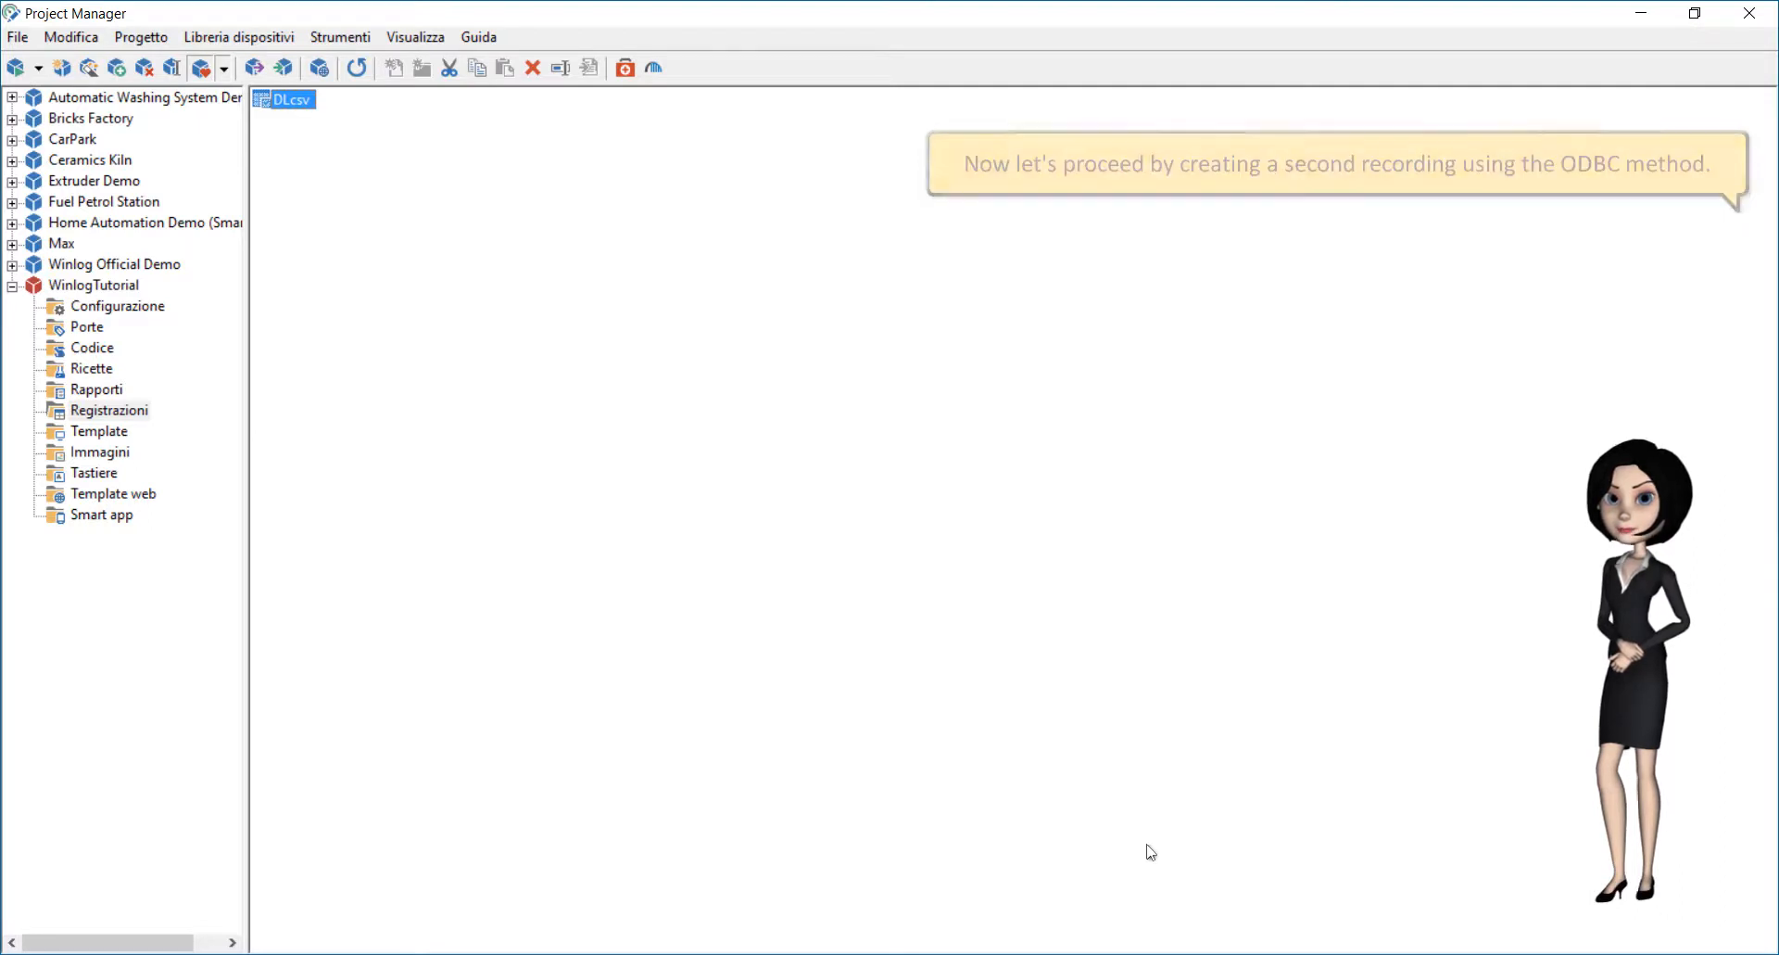
Step: Create a second recording named DLaccess
{"action": "right_click", "coordinate": [350, 262]}
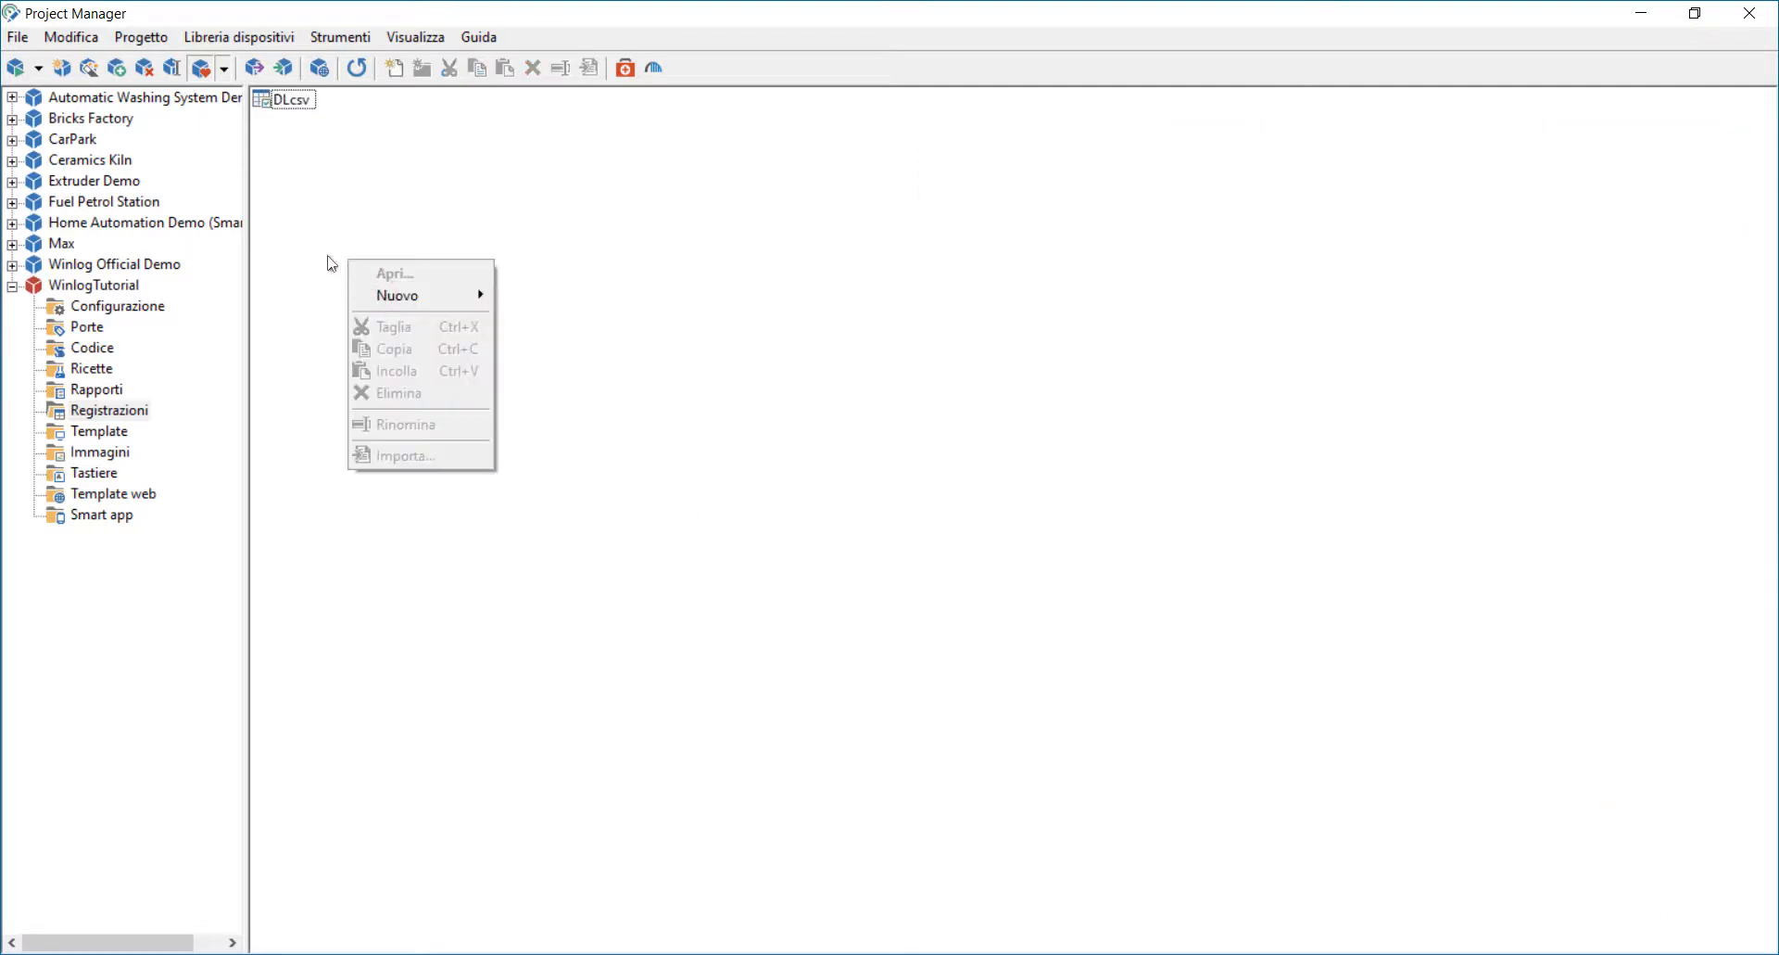
{"action": "mouse_move", "coordinate": [454, 291]}
{"action": "left_click", "coordinate": [511, 295]}
{"action": "type", "text": "access"}
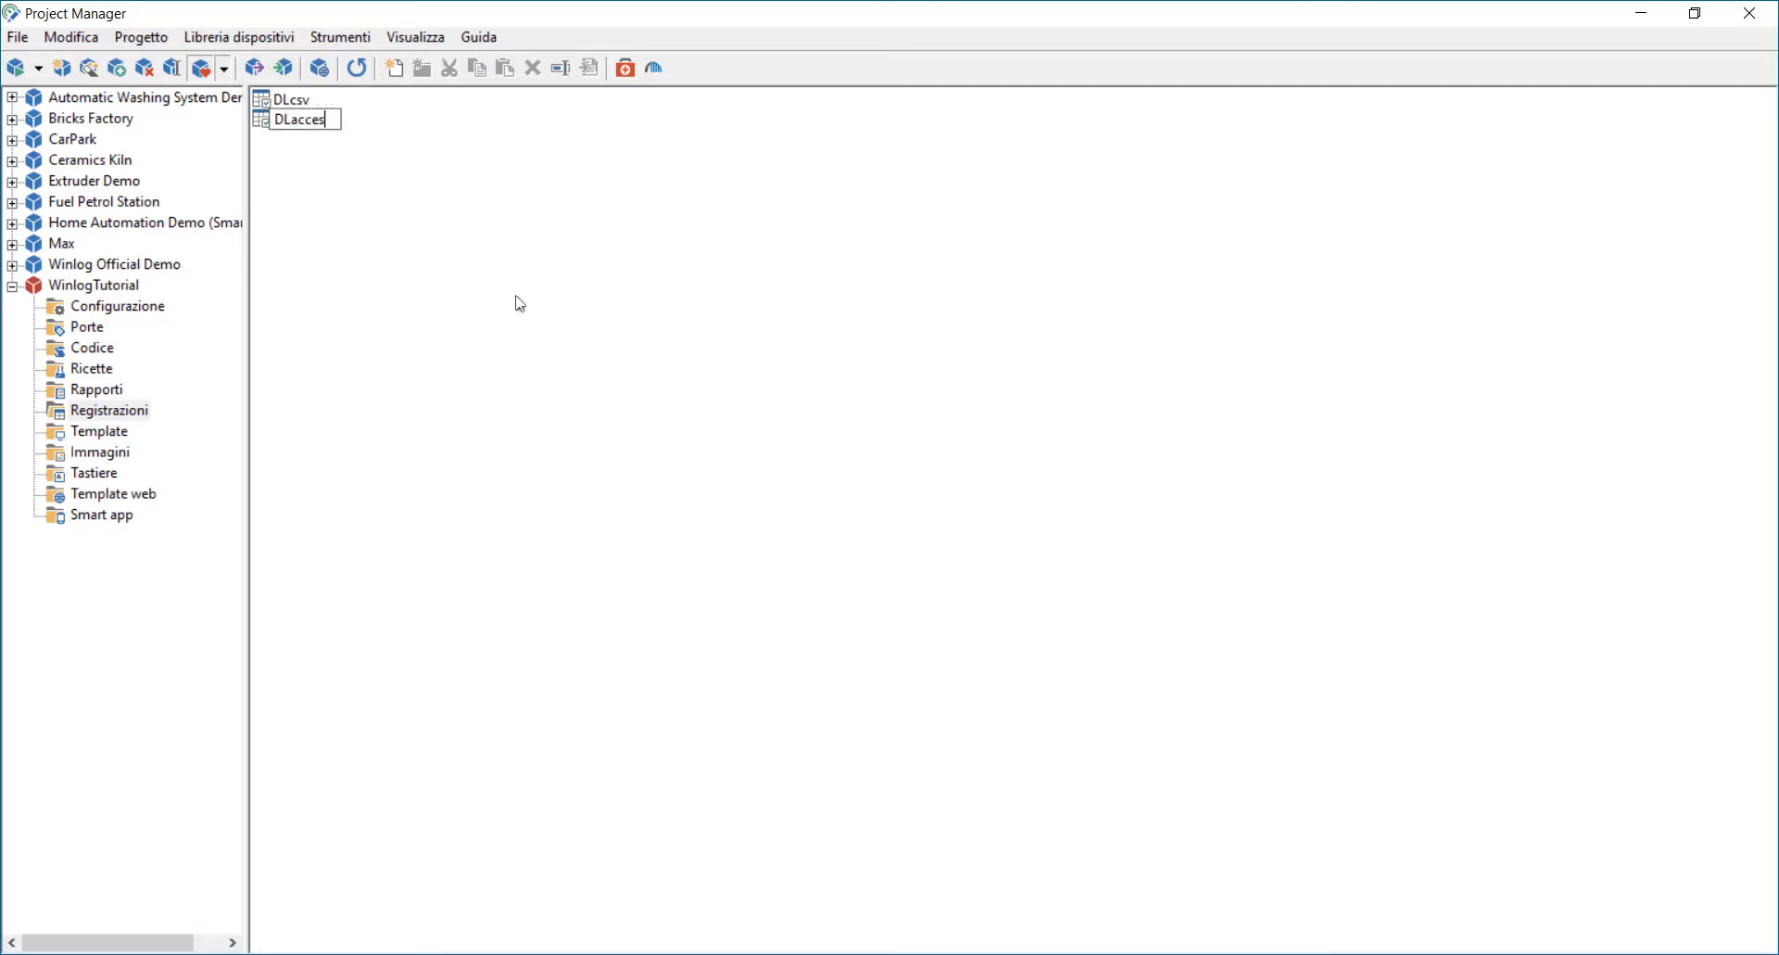
{"action": "key", "text": "Return"}
Step: Open the DLaccess recording and set its format to Database ODBC
{"action": "double_click", "coordinate": [278, 120]}
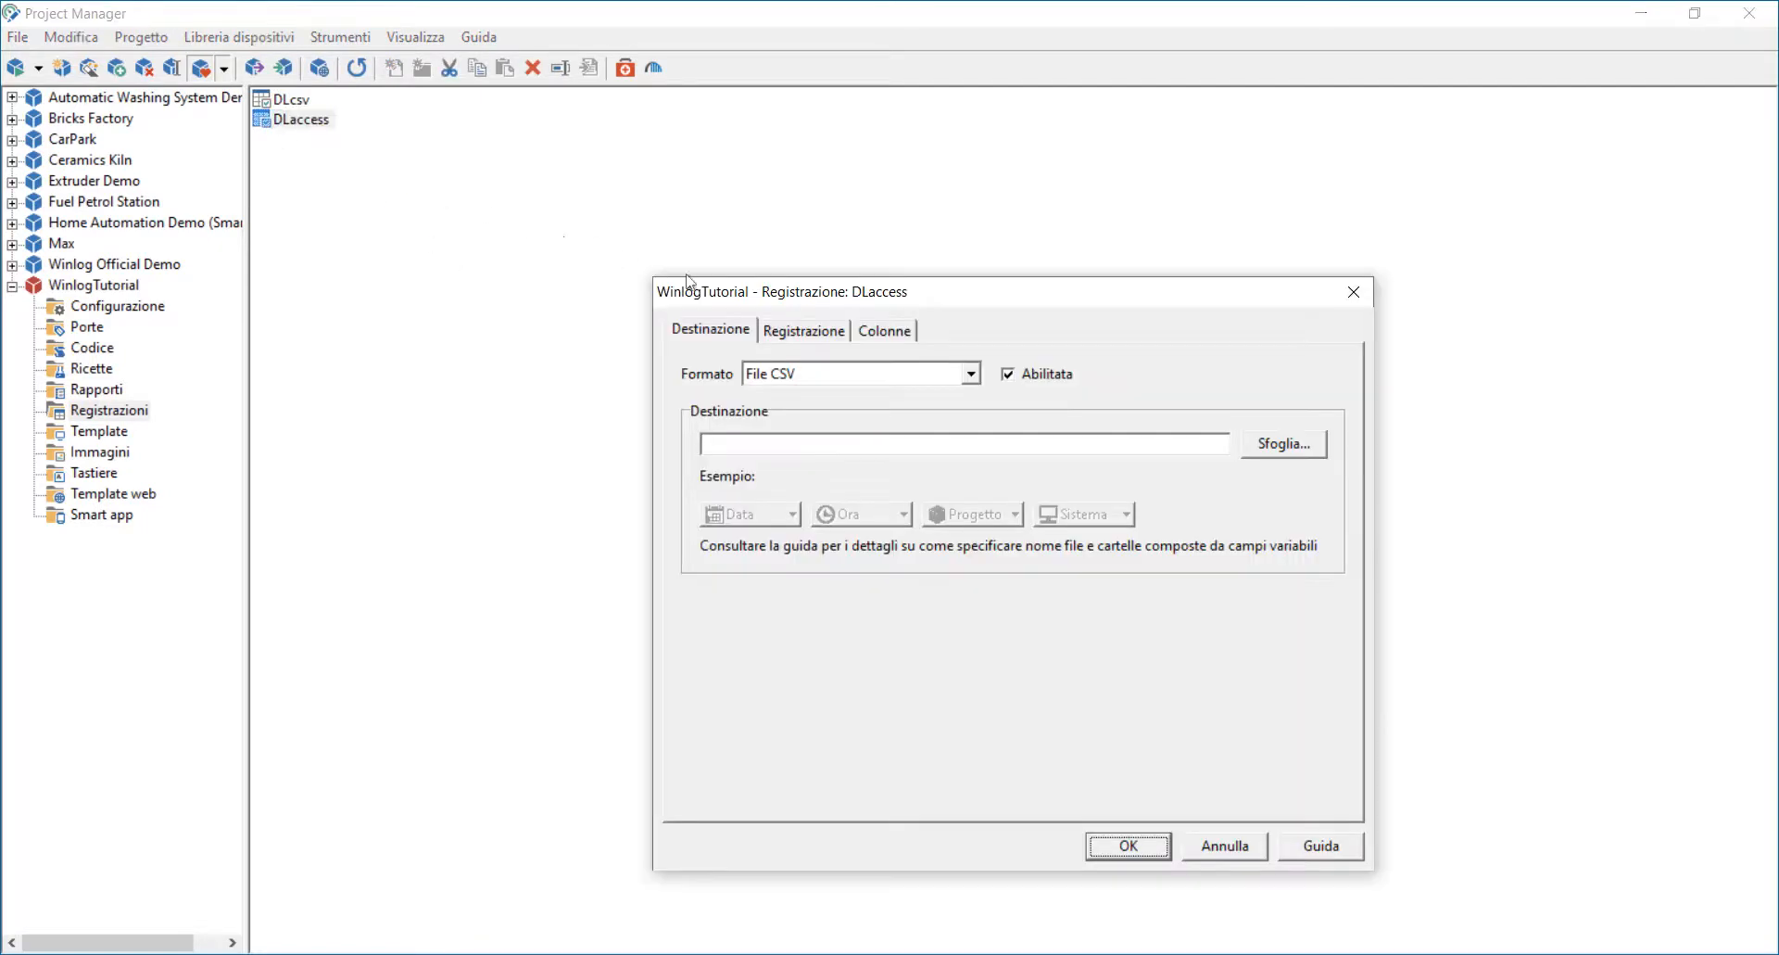
{"action": "left_click", "coordinate": [954, 373]}
{"action": "left_click", "coordinate": [837, 413]}
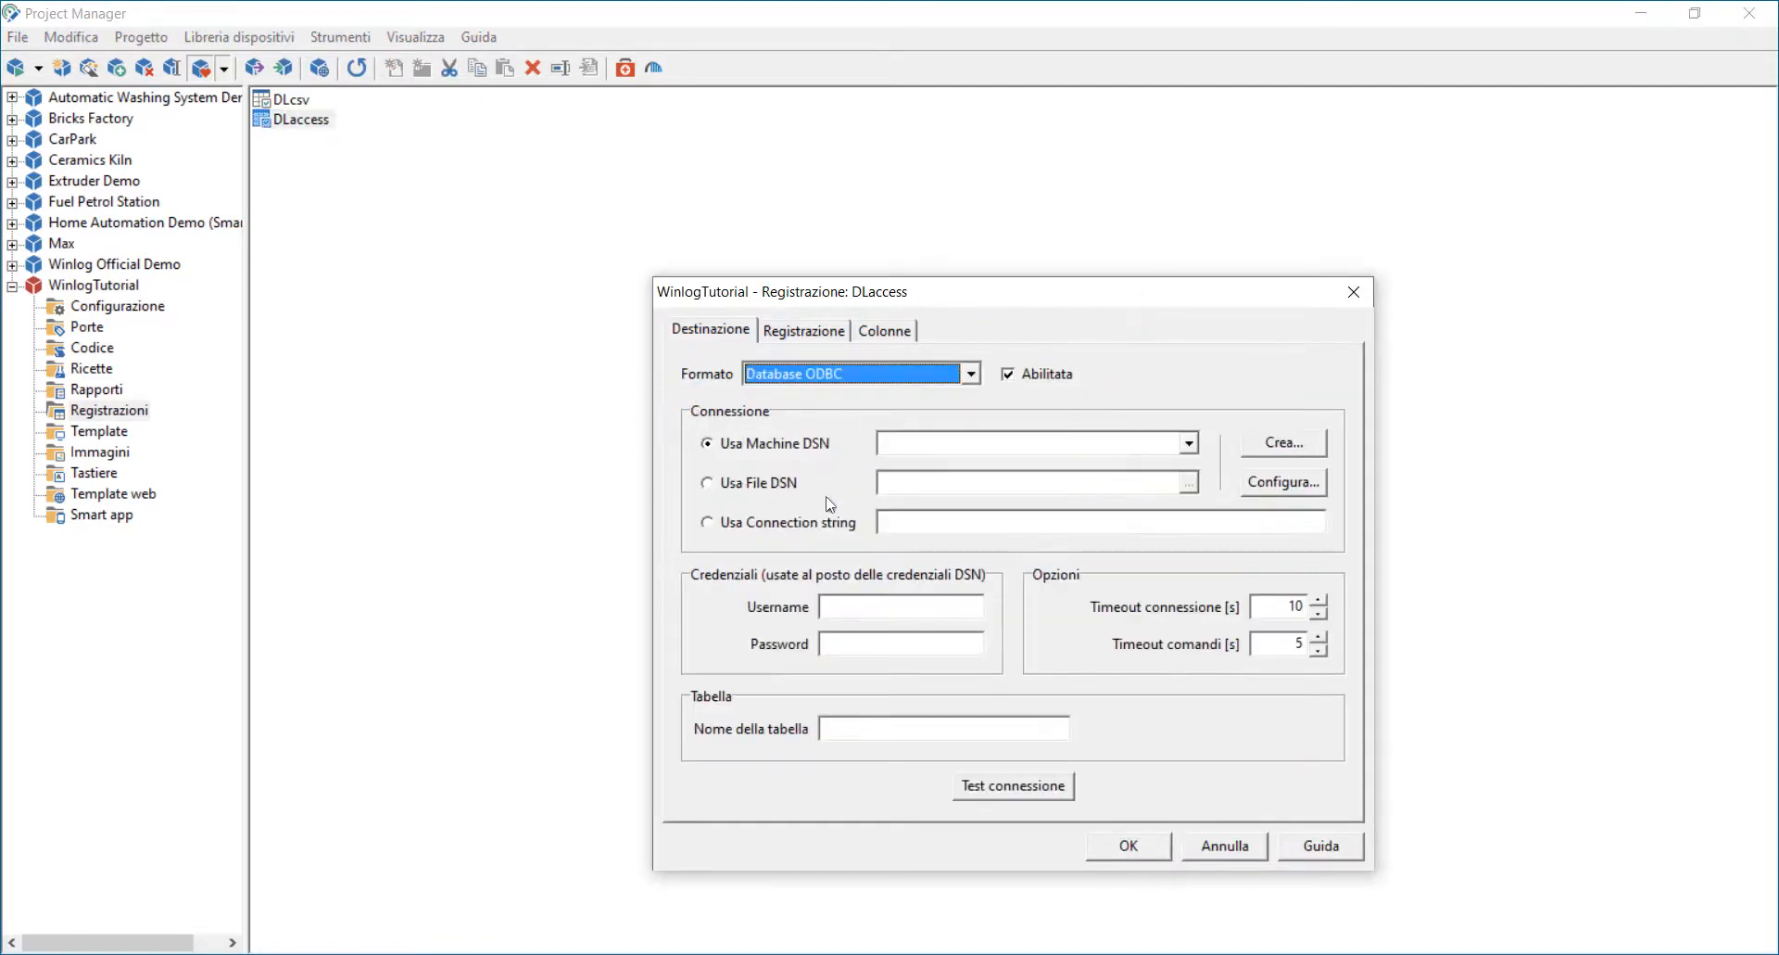
Step: Choose a connection string using the Access Driver (*.mdb) pointing to Tutorial.mdb in Downloads
{"action": "left_click", "coordinate": [829, 515]}
{"action": "left_click", "coordinate": [911, 521]}
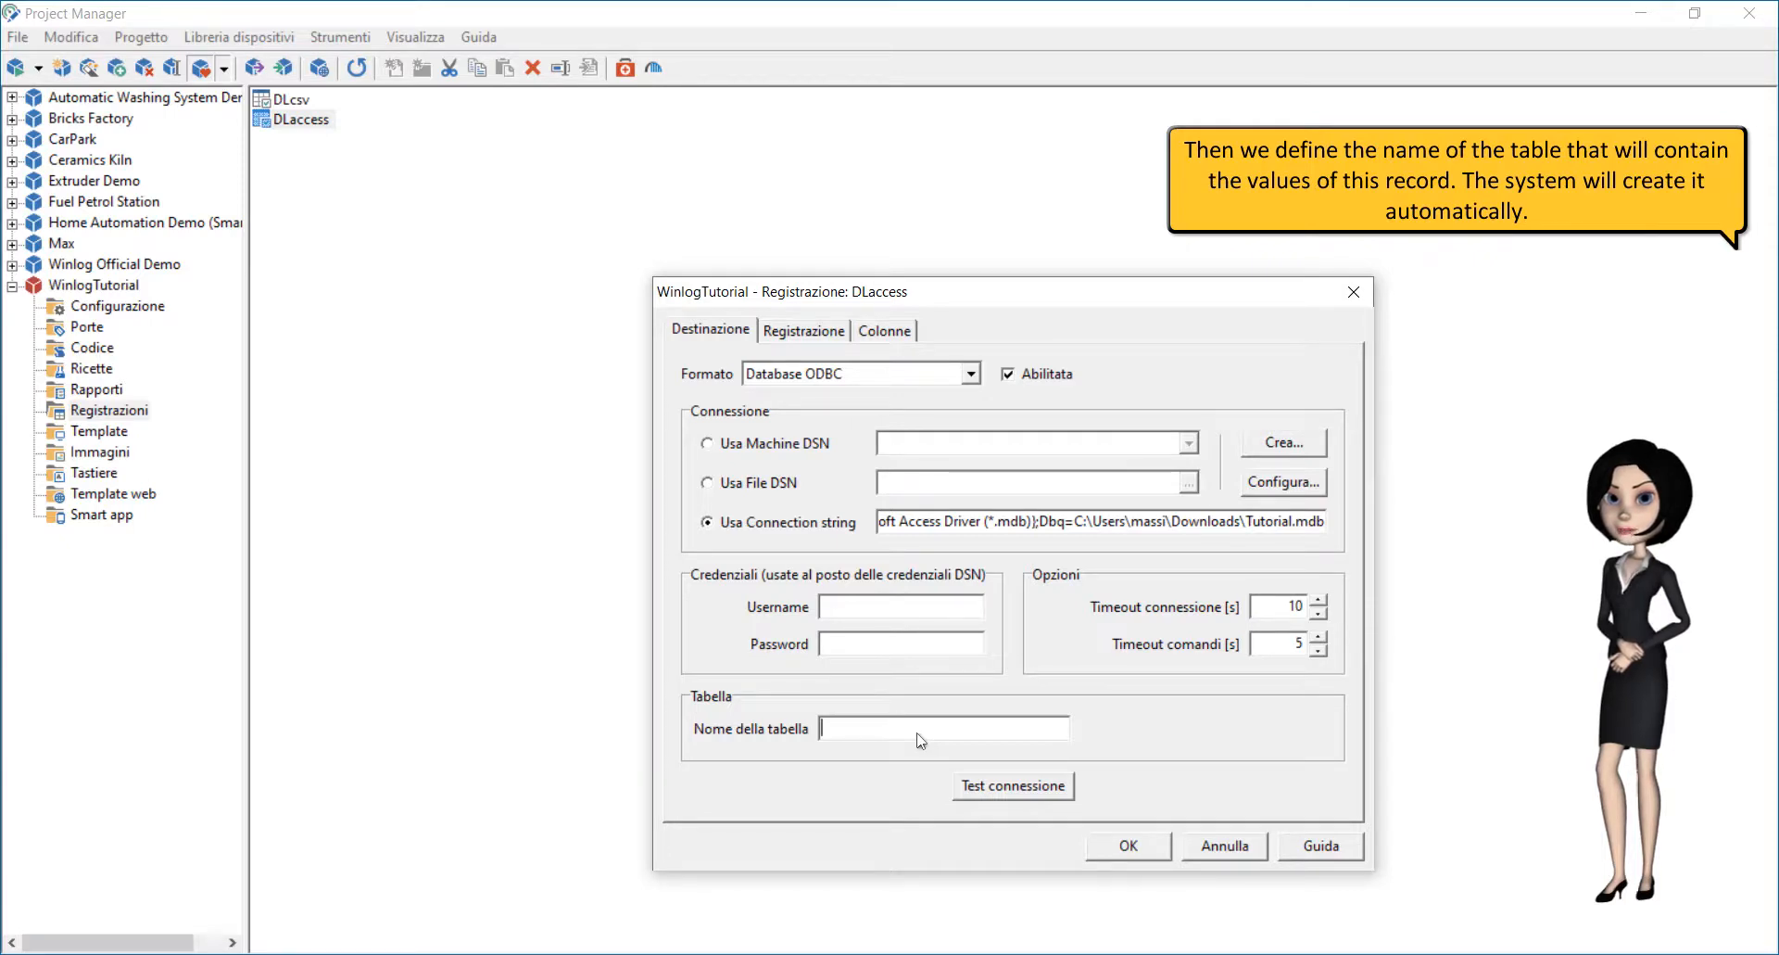
Step: Set the table name to LogTest and run a connection test
{"action": "type", "text": "LogTest"}
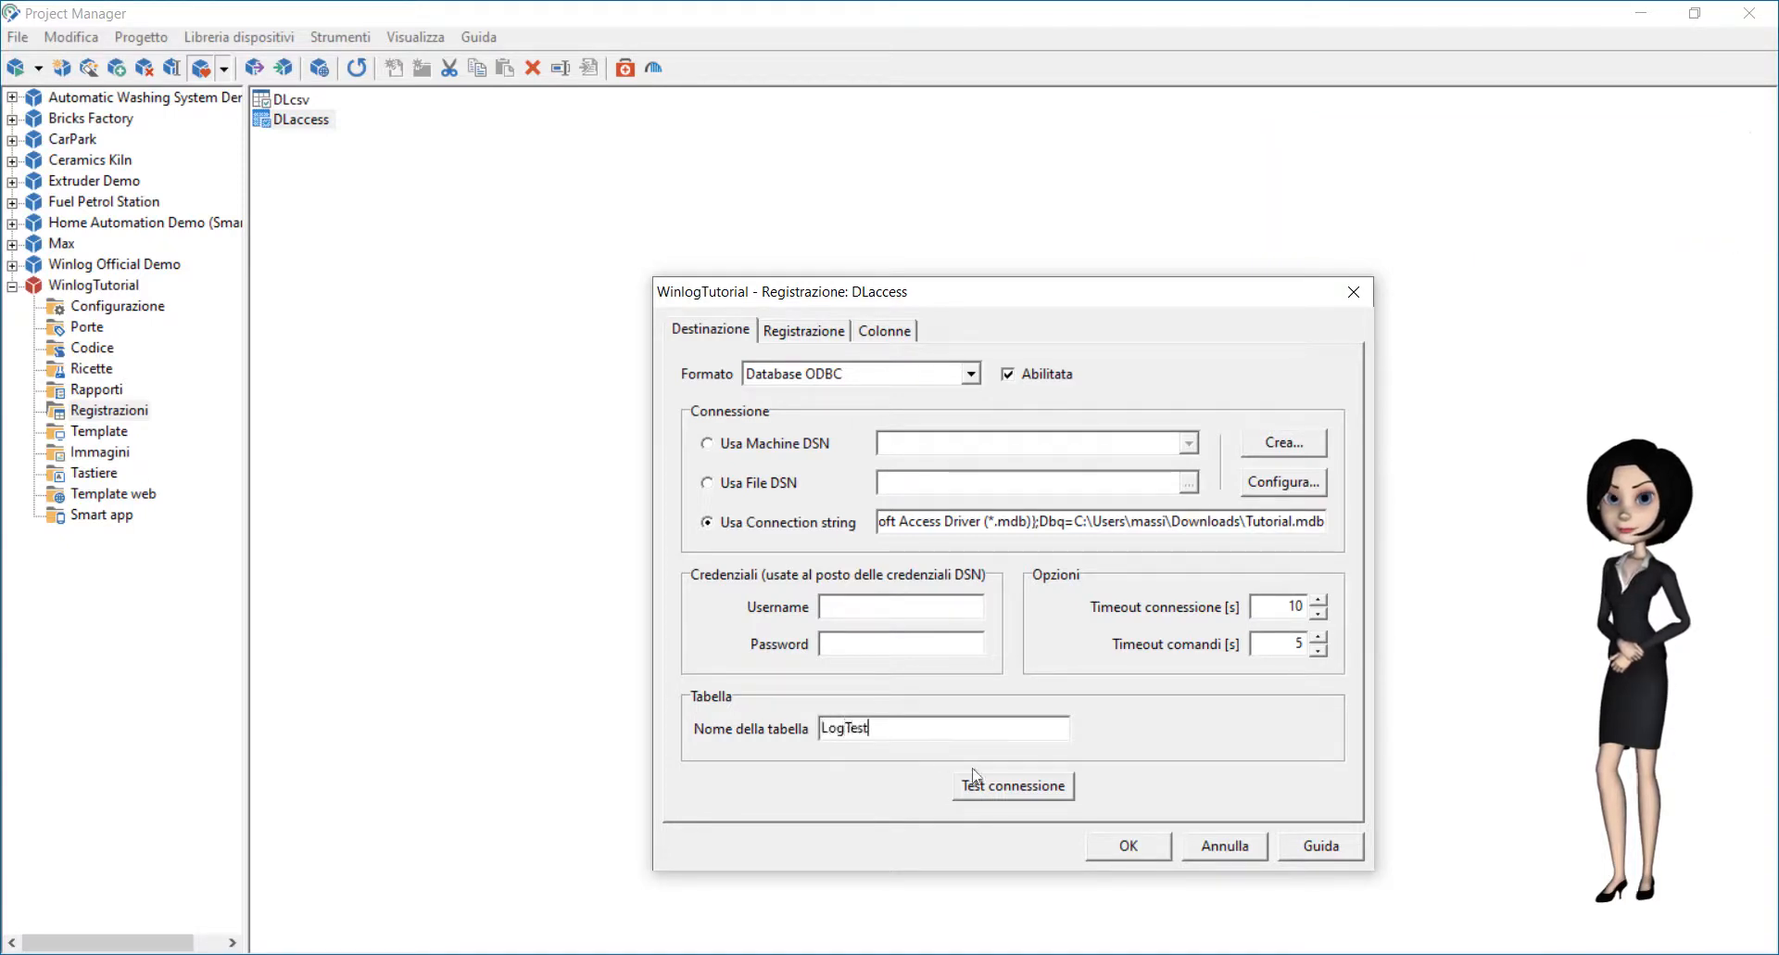
{"action": "left_click", "coordinate": [1010, 795]}
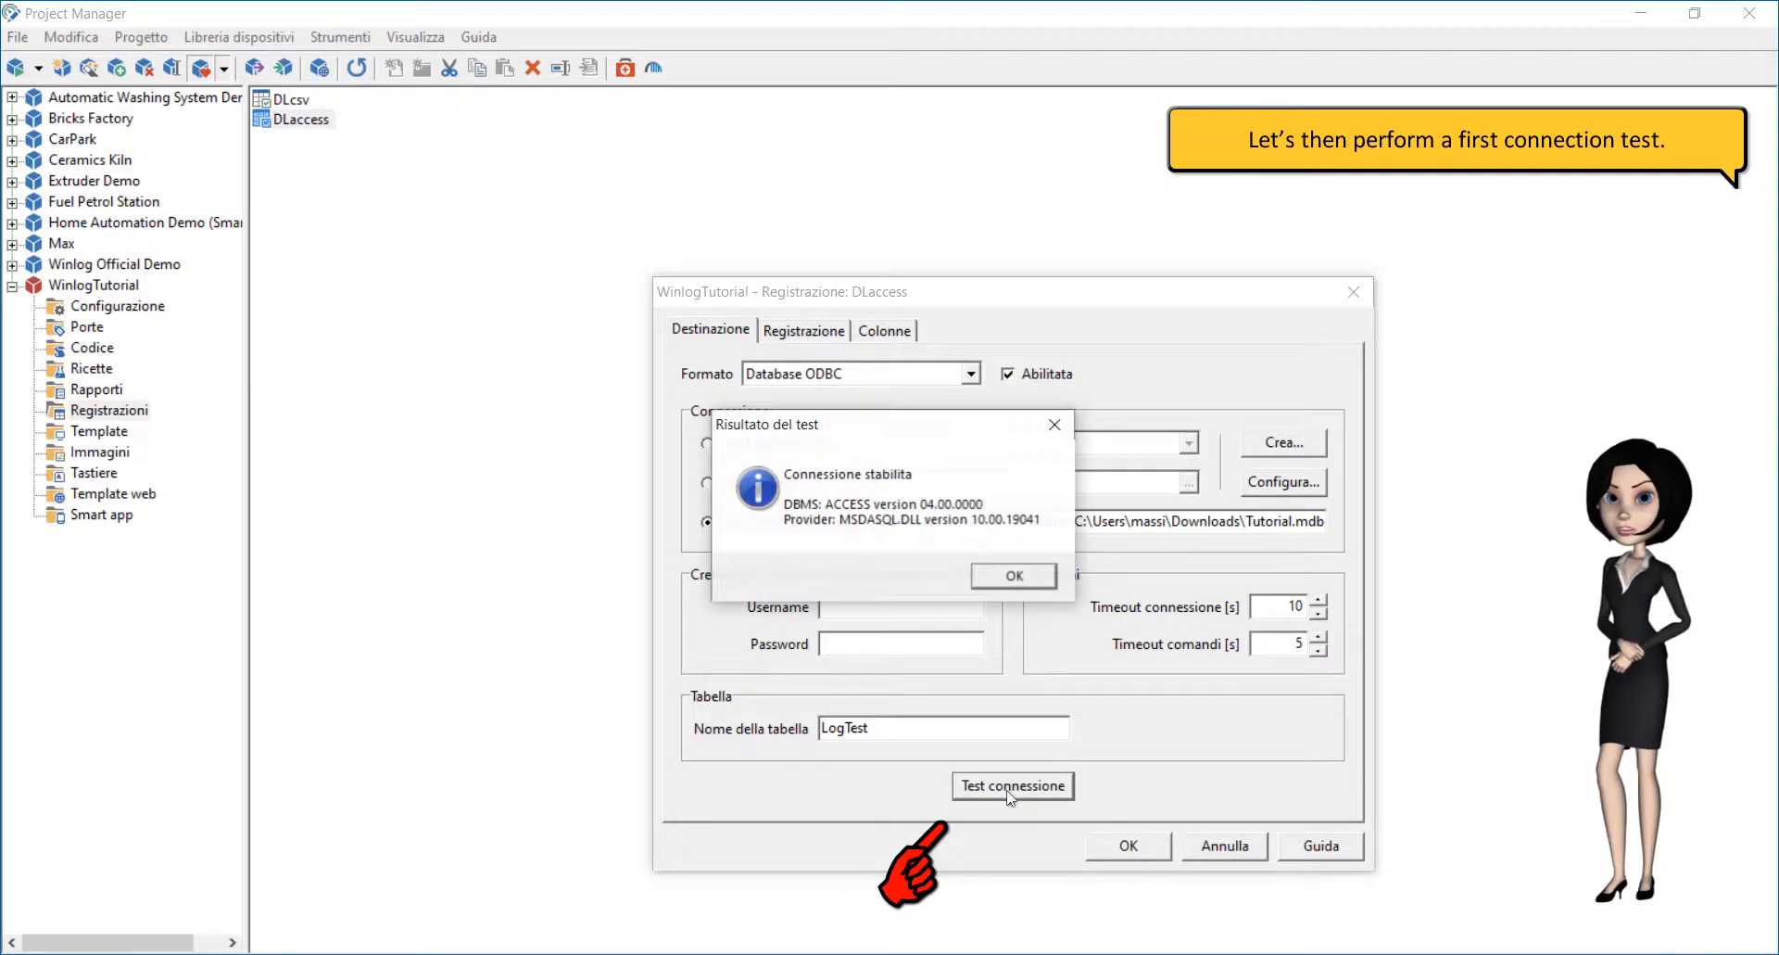
{"action": "left_click", "coordinate": [1036, 579]}
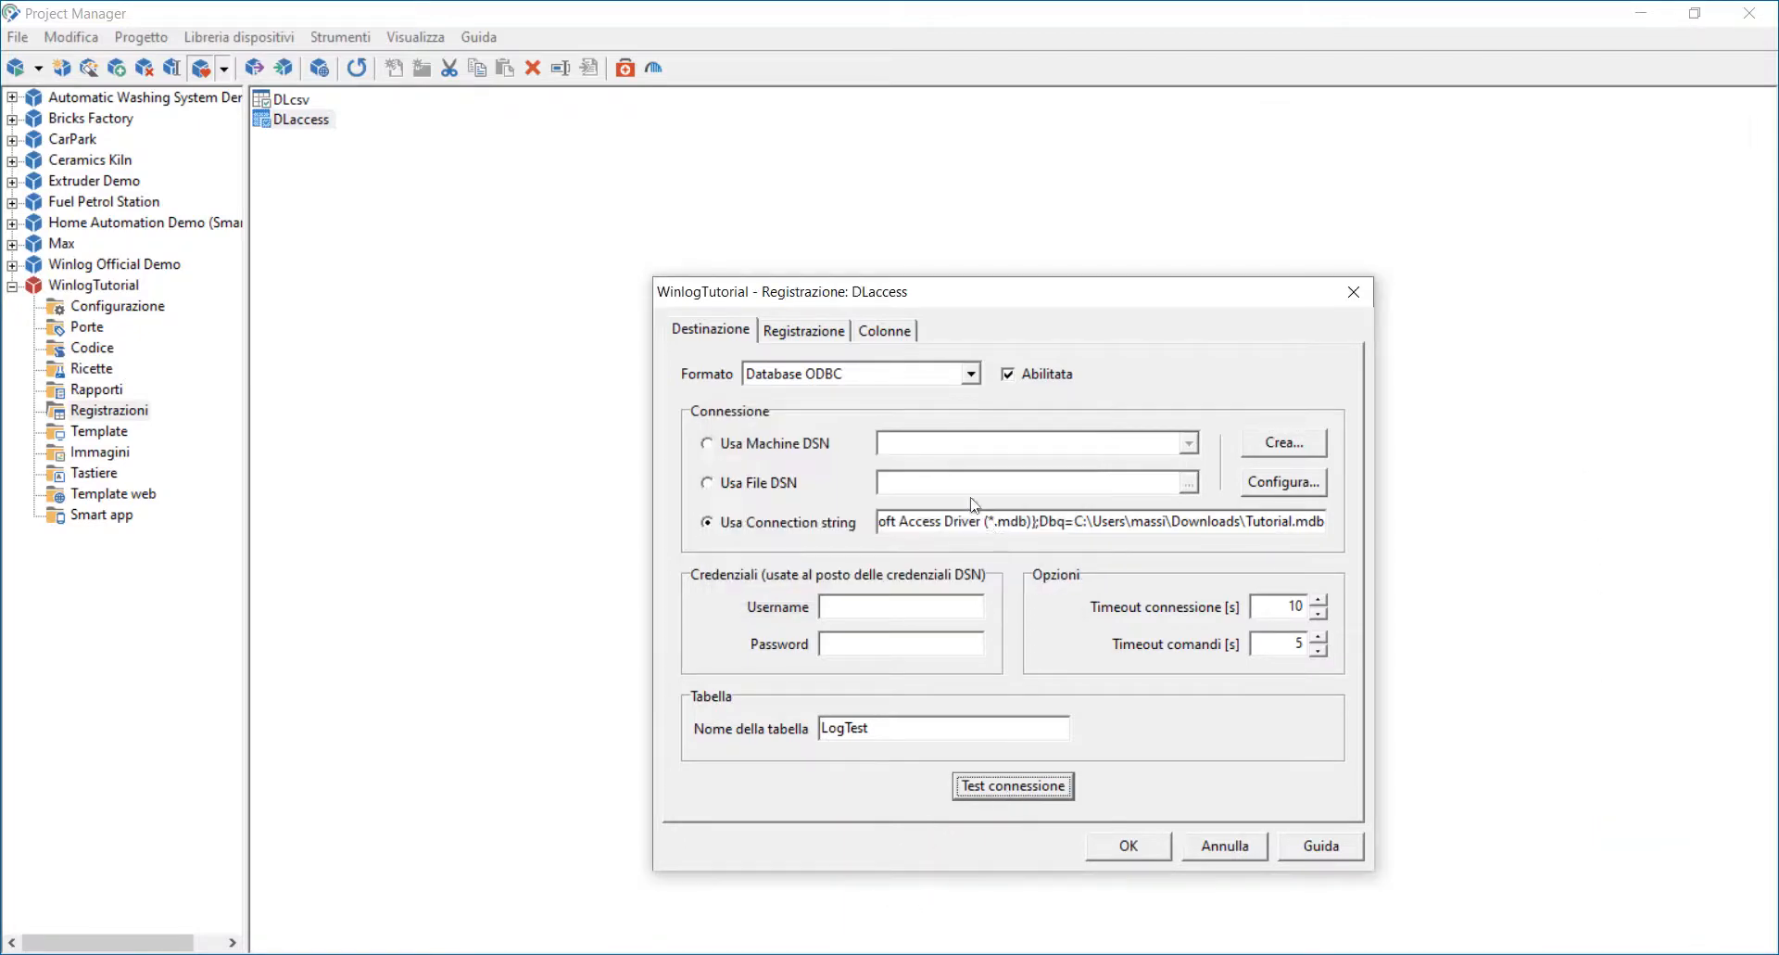
Step: Set the fixed recording interval to 00.00.05
{"action": "left_click", "coordinate": [823, 332]}
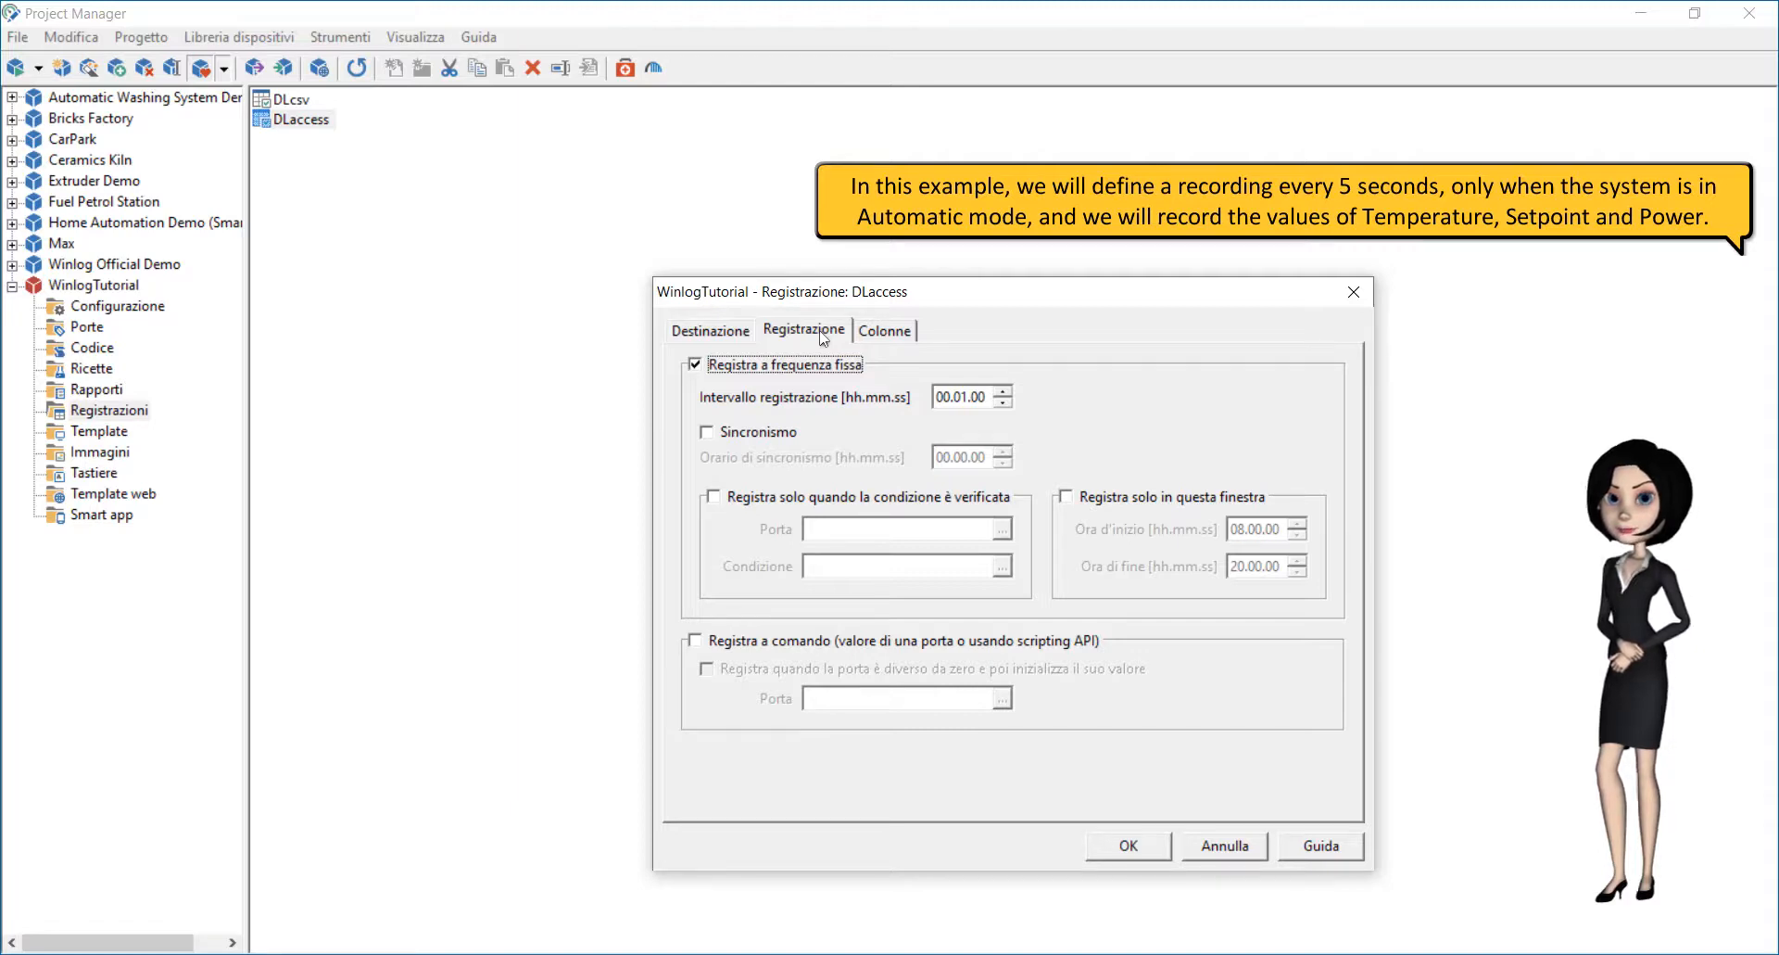
{"action": "left_click", "coordinate": [960, 399]}
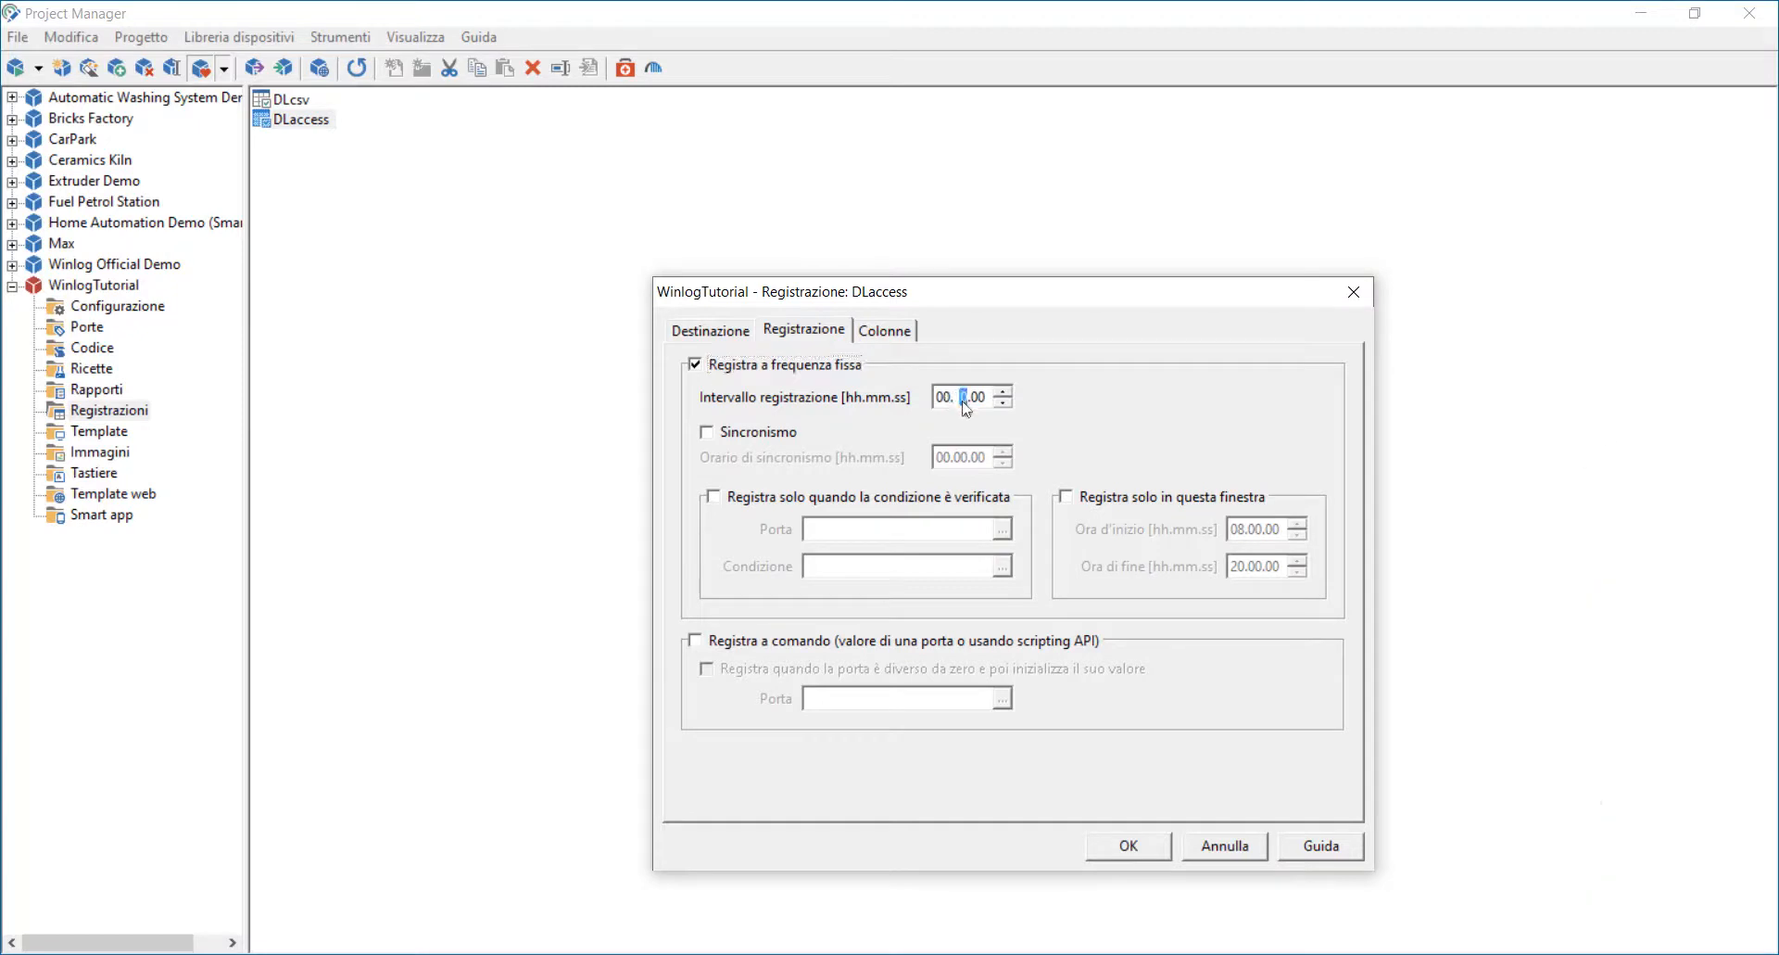
{"action": "type", "text": "0"}
{"action": "left_click", "coordinate": [983, 398]}
{"action": "type", "text": "5"}
Step: Enable conditional recording and select the digital gate Automatico as the condition port
{"action": "left_click", "coordinate": [728, 497]}
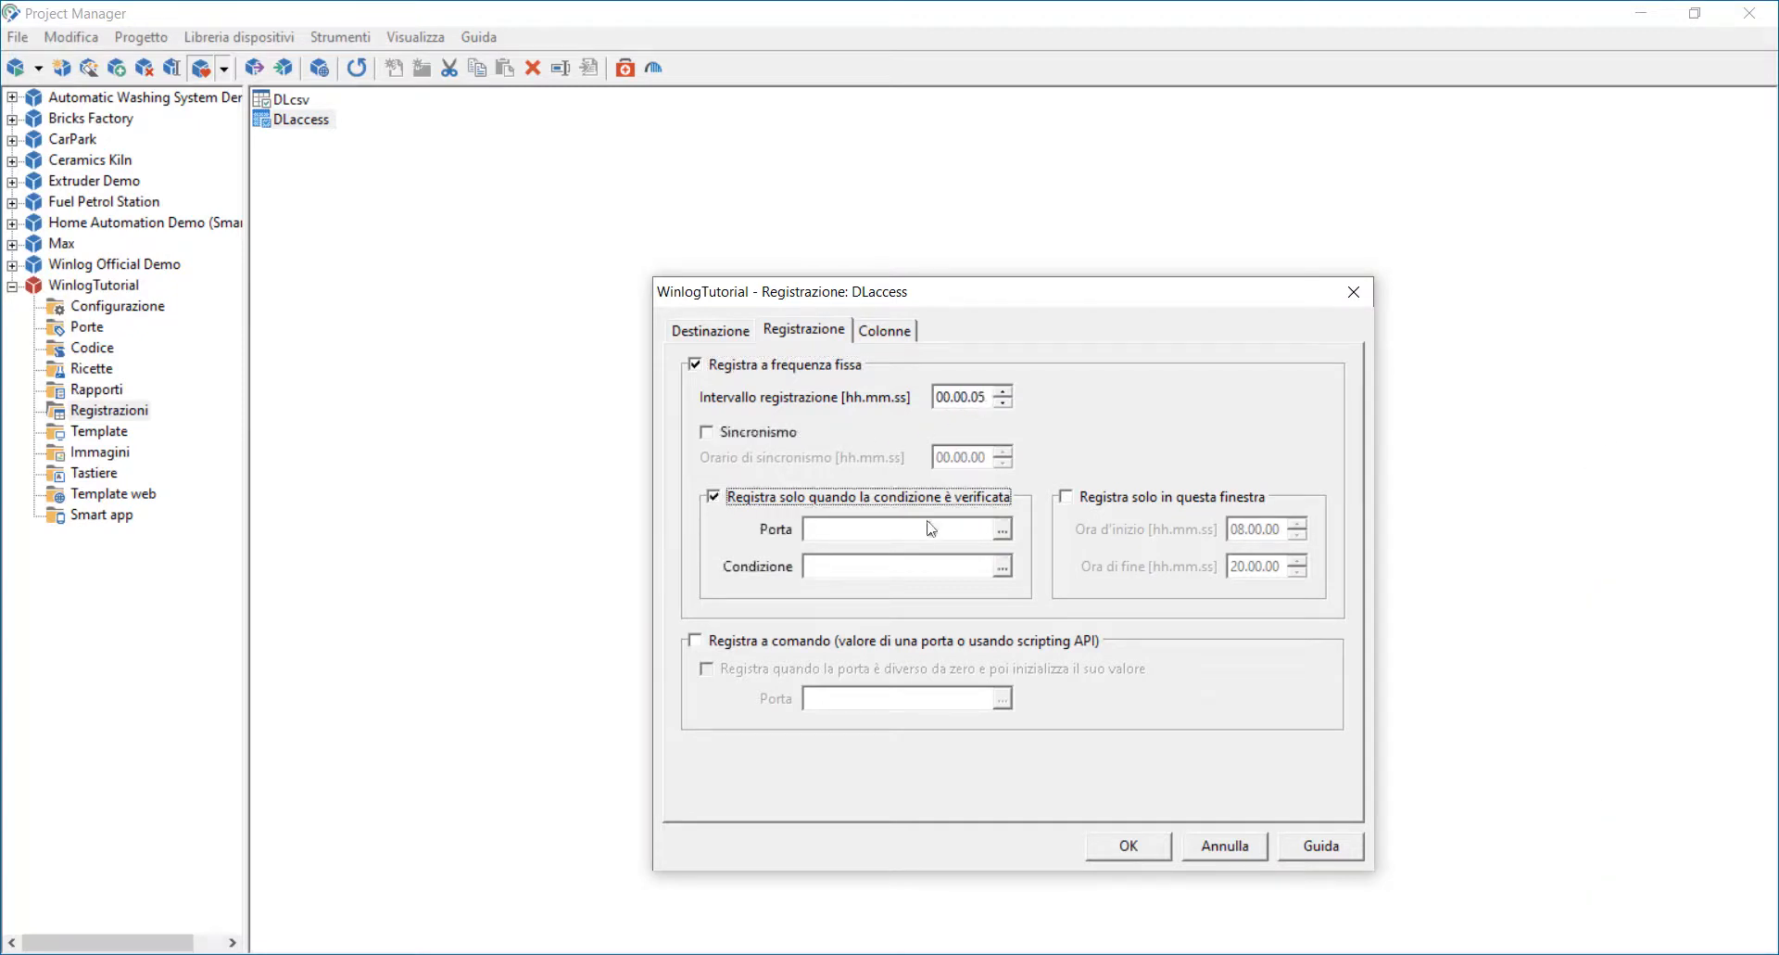
{"action": "left_click", "coordinate": [1001, 529]}
{"action": "left_click", "coordinate": [642, 324]}
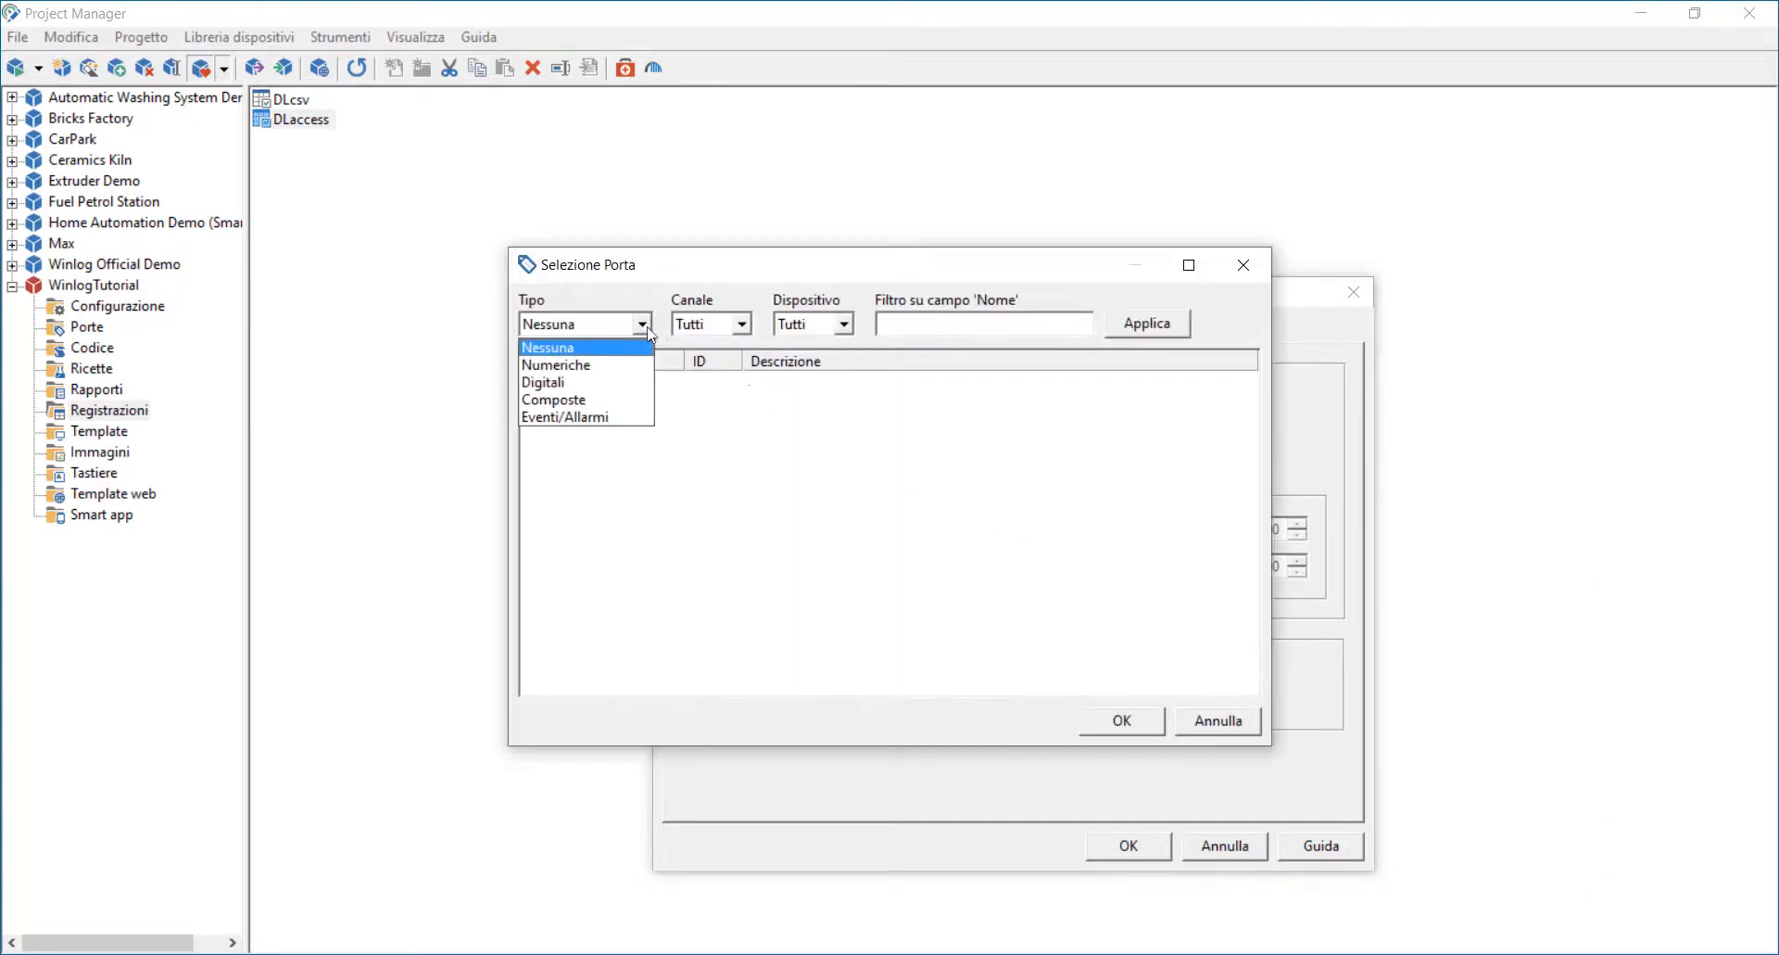
{"action": "left_click", "coordinate": [577, 397]}
{"action": "left_click", "coordinate": [574, 422]}
{"action": "left_click", "coordinate": [1117, 722]}
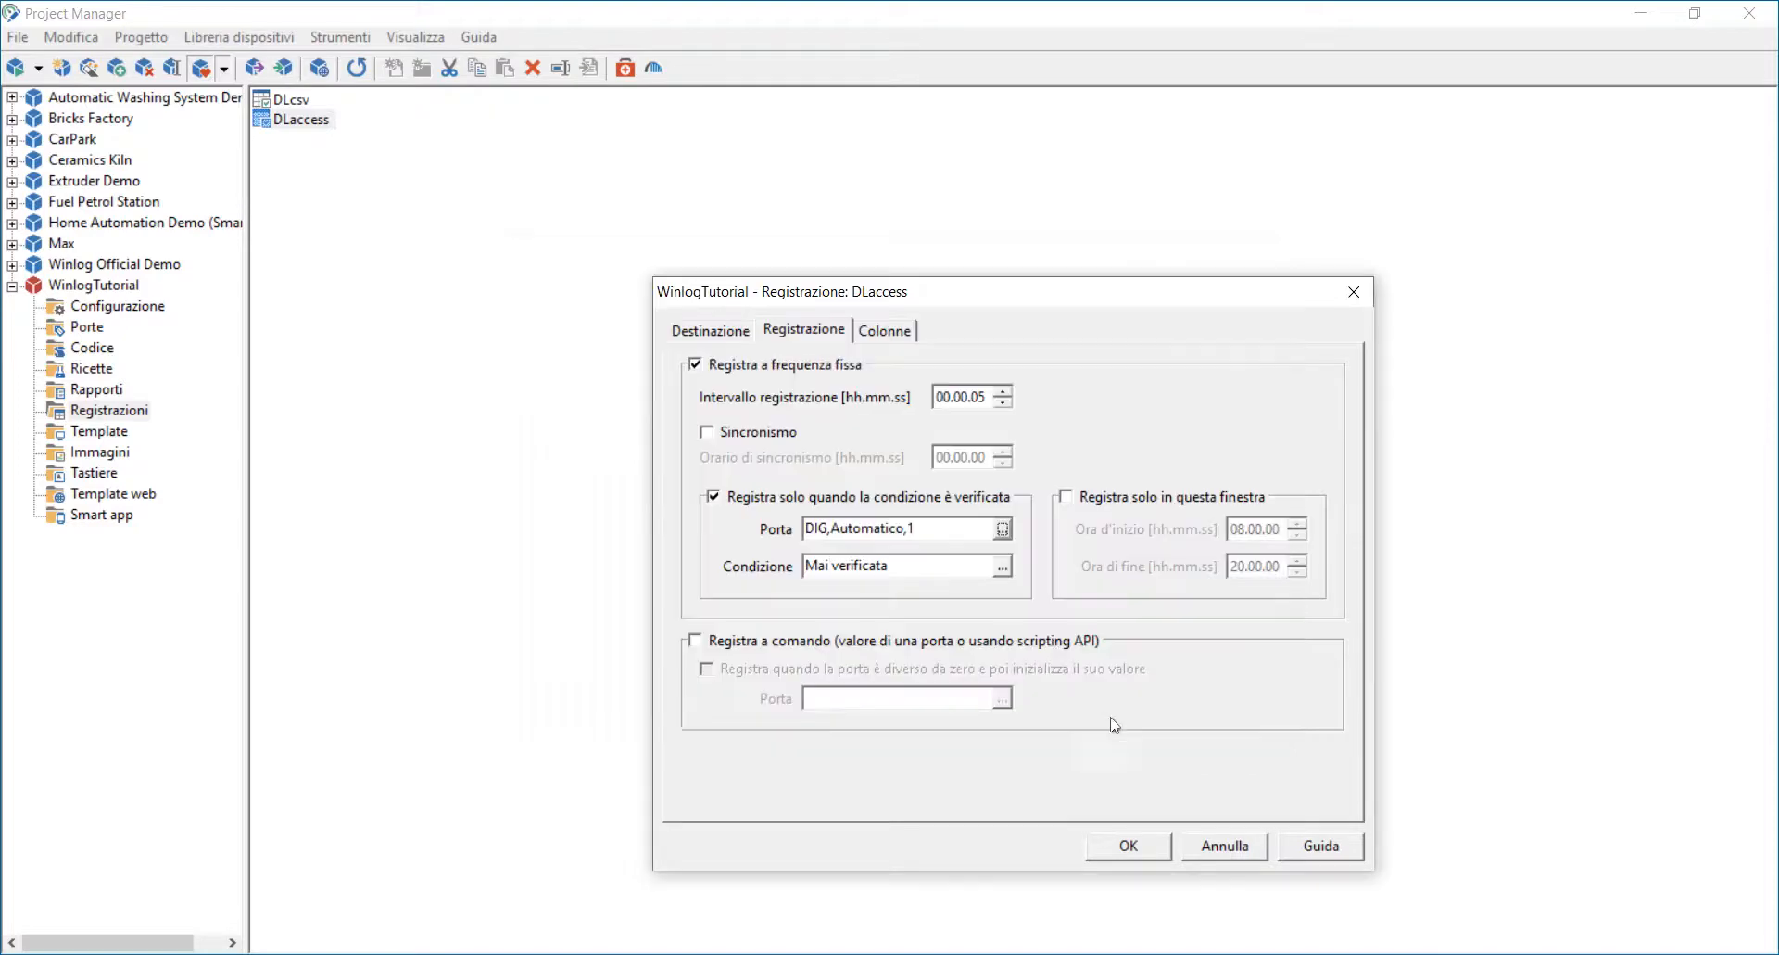
Step: Set the recording condition to equal to 1
{"action": "left_click", "coordinate": [1002, 571]}
{"action": "left_click", "coordinate": [1071, 396]}
{"action": "left_click", "coordinate": [890, 454]}
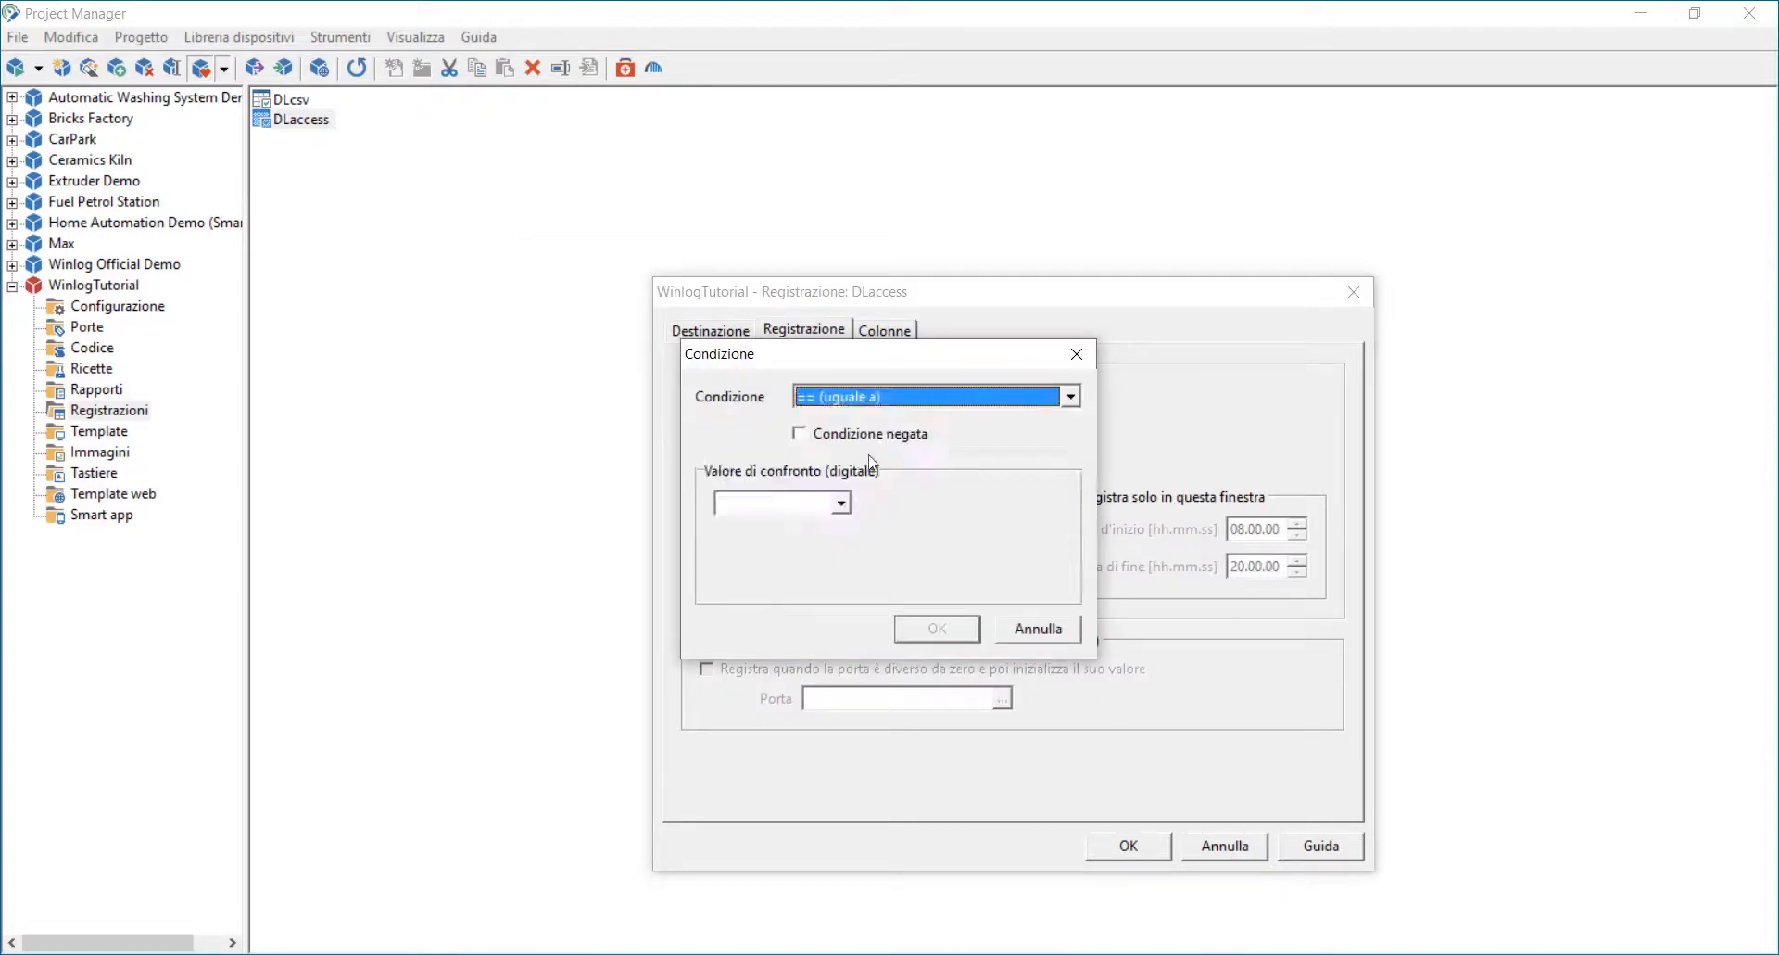
{"action": "left_click", "coordinate": [841, 503]}
{"action": "left_click", "coordinate": [760, 542]}
{"action": "left_click", "coordinate": [936, 628]}
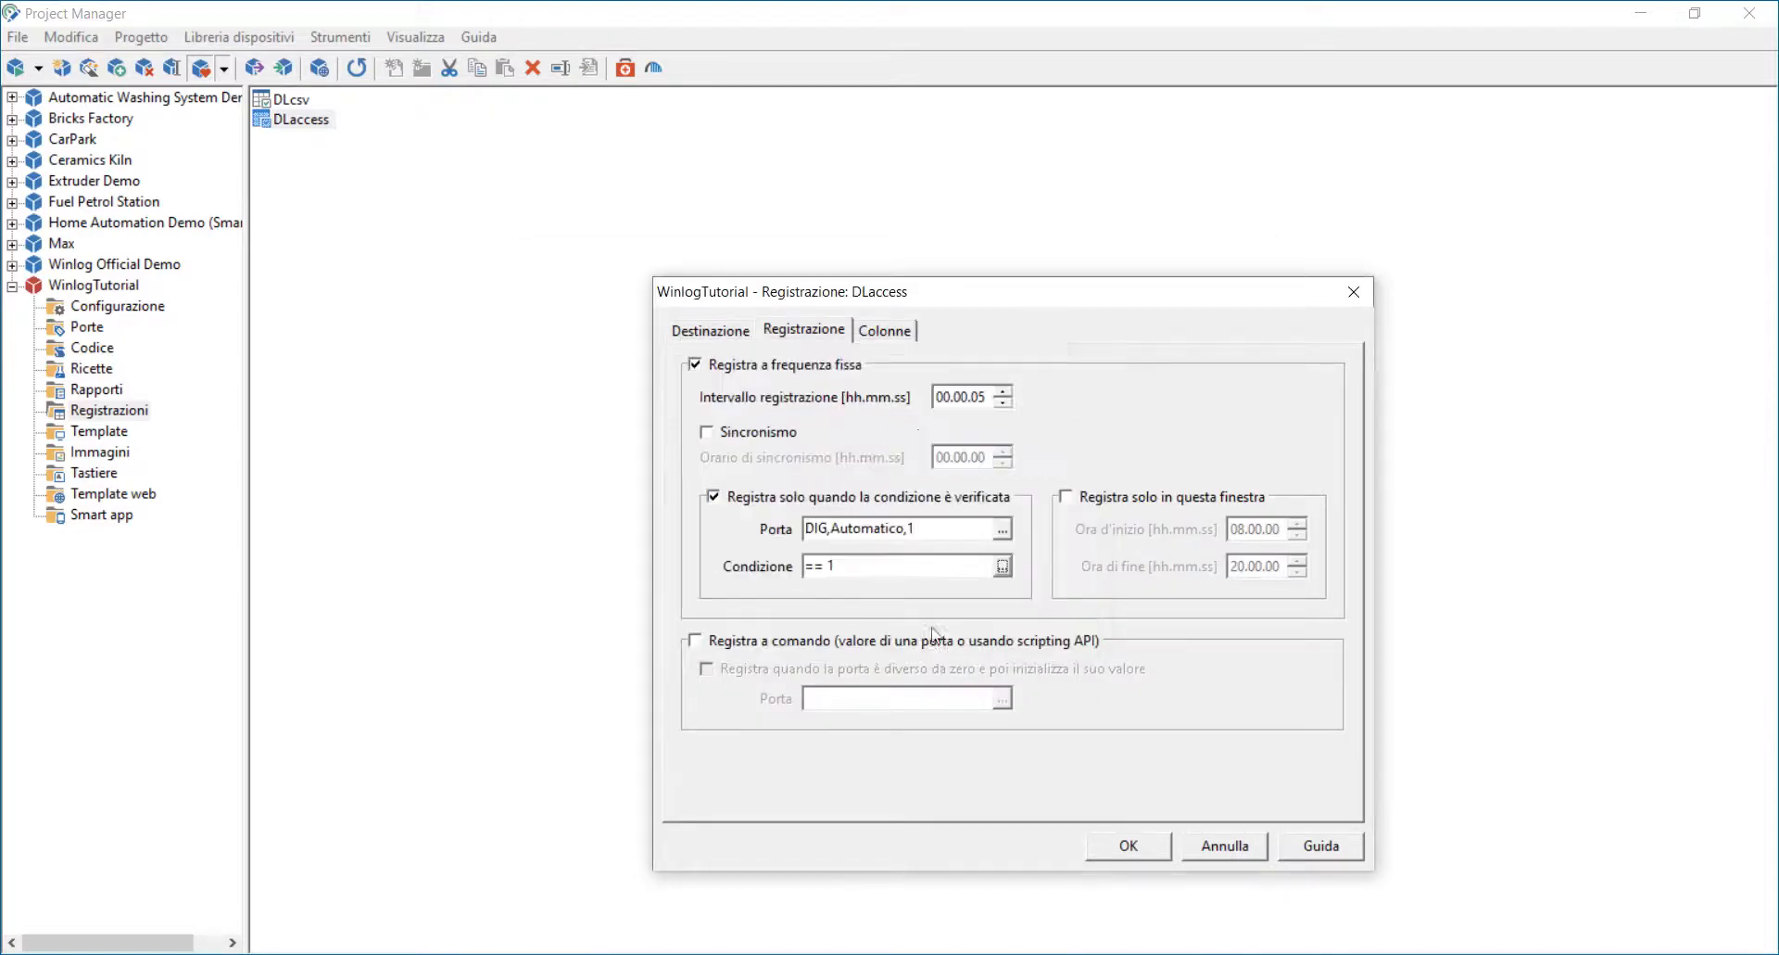
Step: Add the numeric gate Temperatura as a column of the DLaccess recording
{"action": "left_click", "coordinate": [885, 331]}
{"action": "left_click", "coordinate": [1286, 501]}
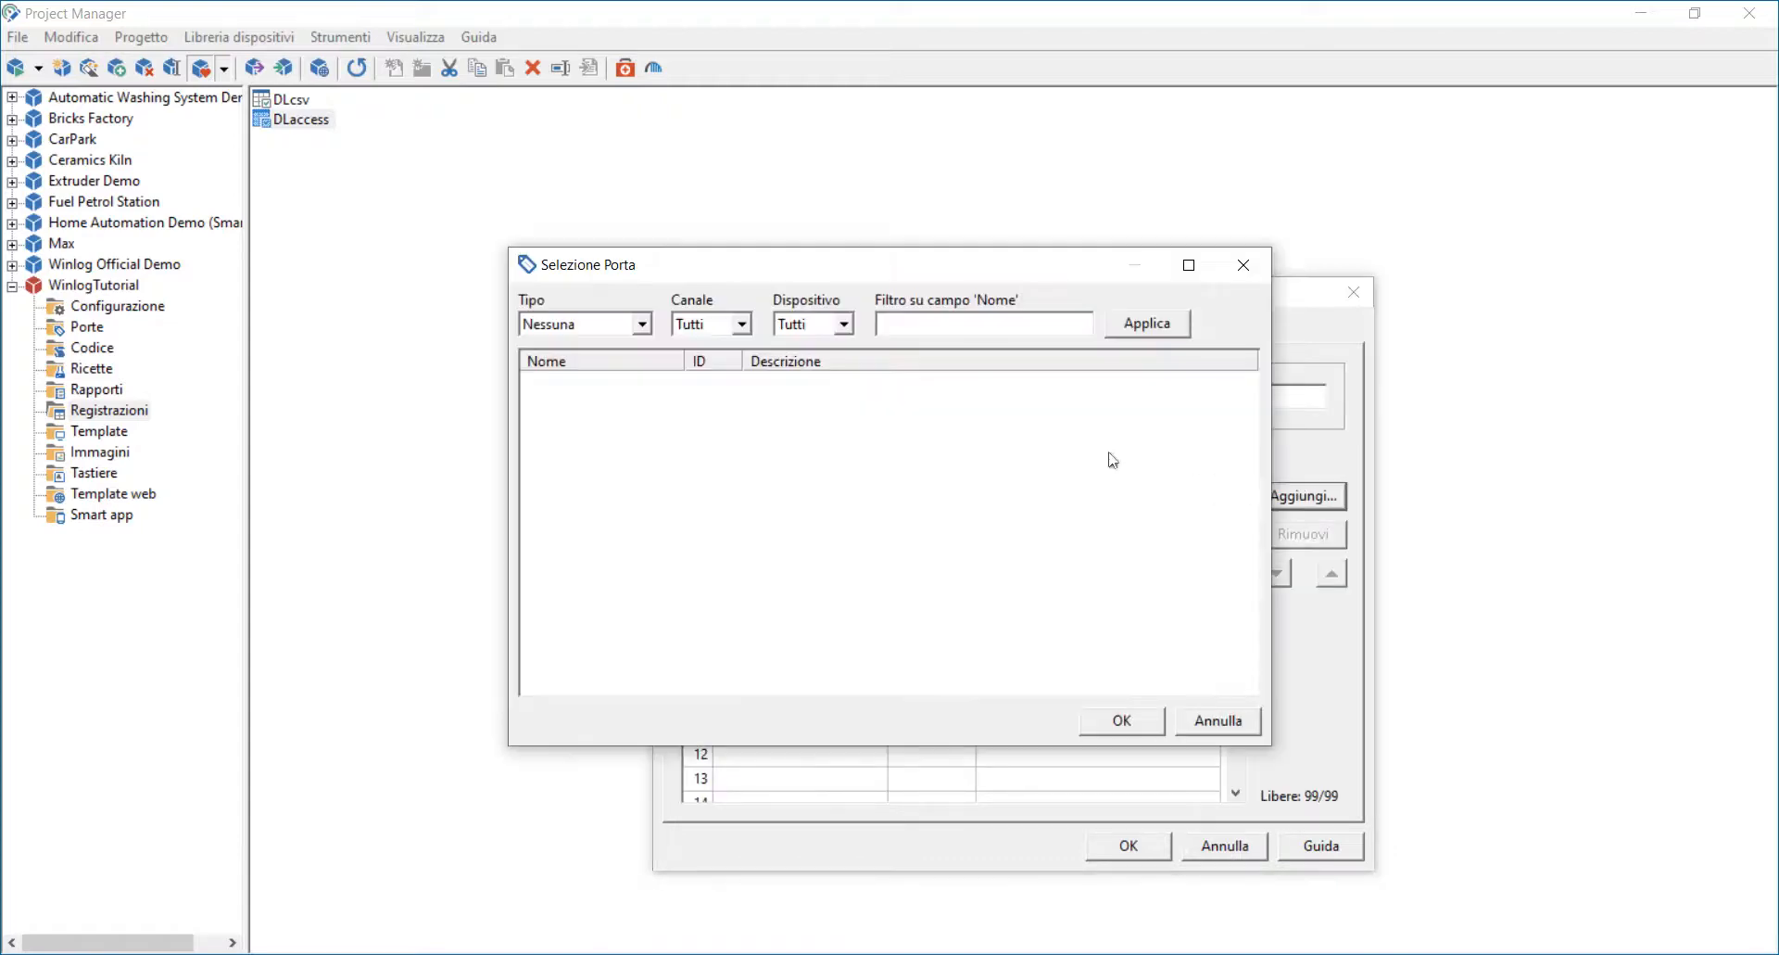
{"action": "left_click", "coordinate": [641, 327]}
{"action": "left_click", "coordinate": [602, 365]}
{"action": "left_click", "coordinate": [601, 389]}
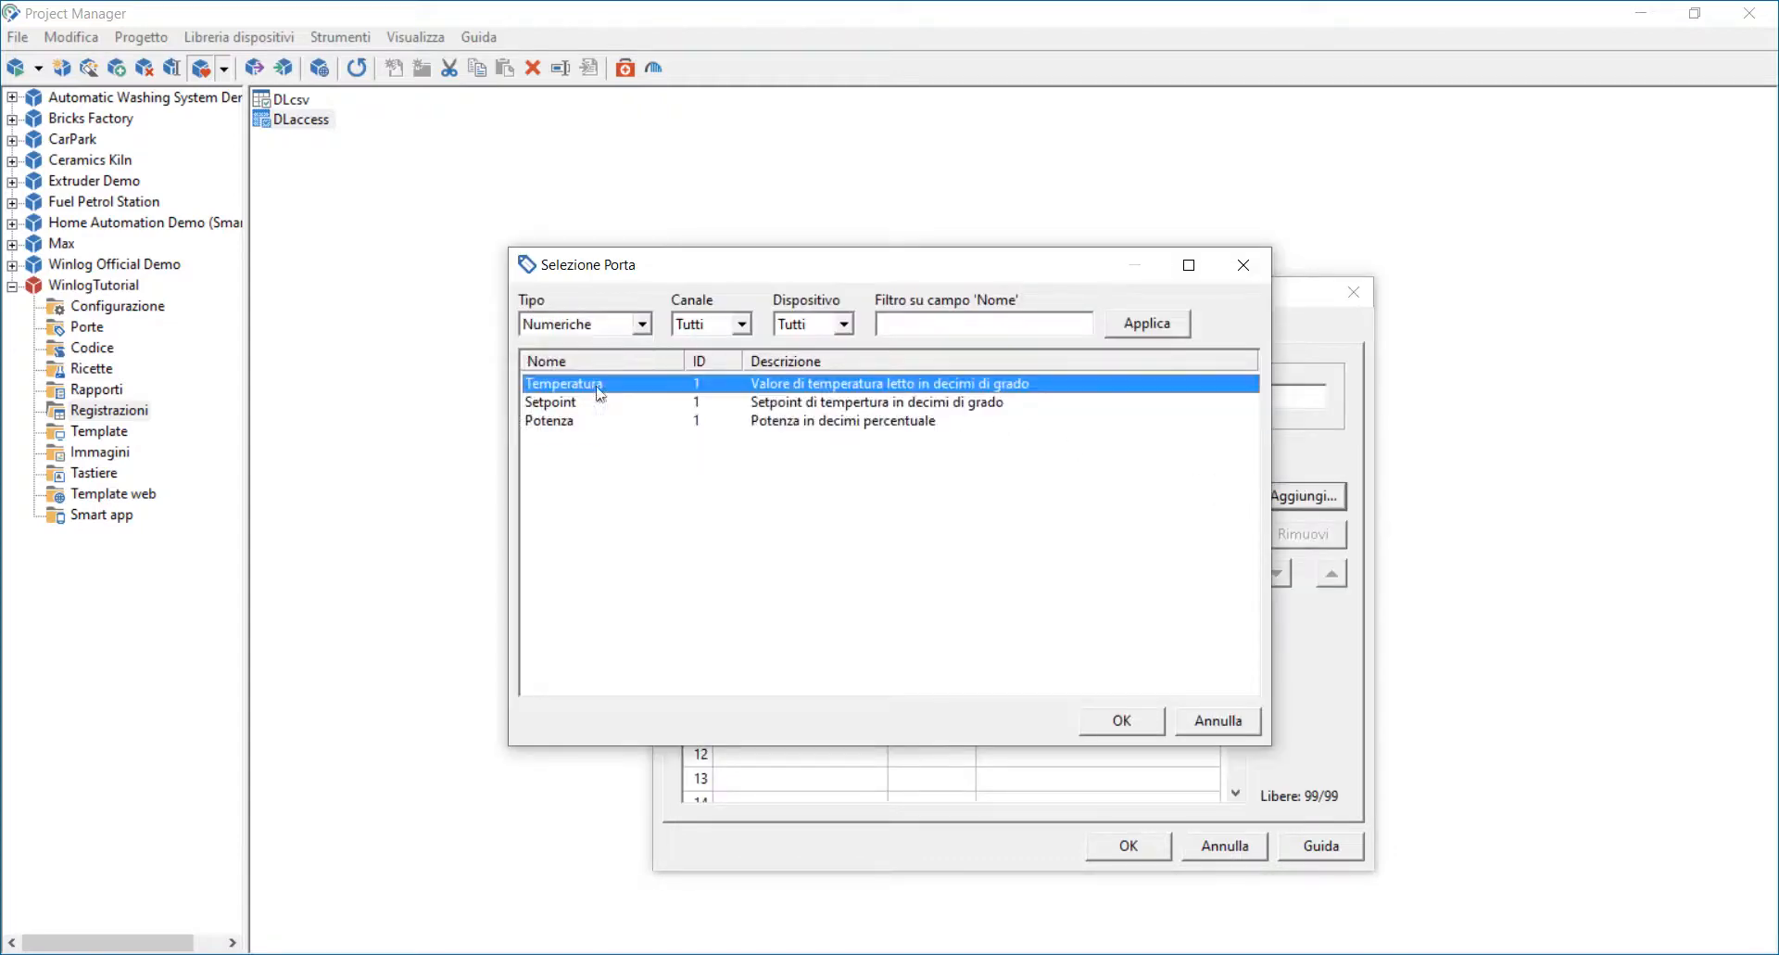
{"action": "left_click", "coordinate": [1124, 714]}
Step: Add the numeric gates Setpoint and Potenza as further columns and confirm the recording settings
{"action": "left_click", "coordinate": [1300, 497]}
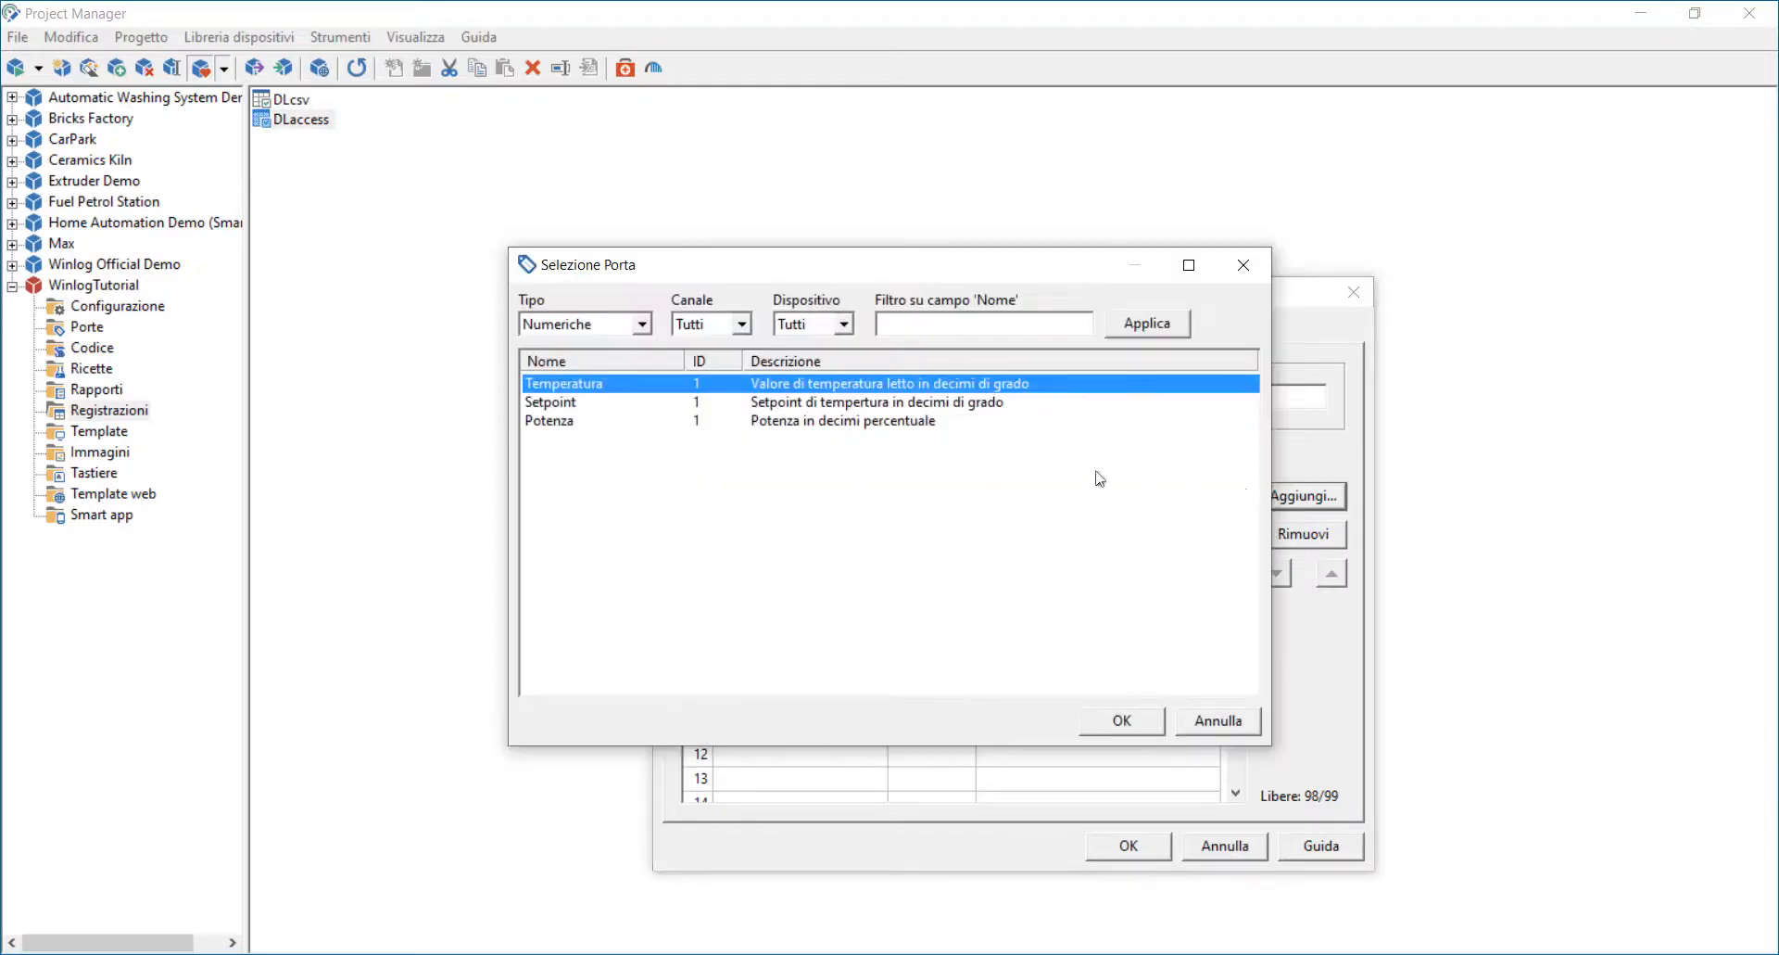
{"action": "left_click", "coordinate": [587, 405]}
{"action": "left_click", "coordinate": [1113, 714]}
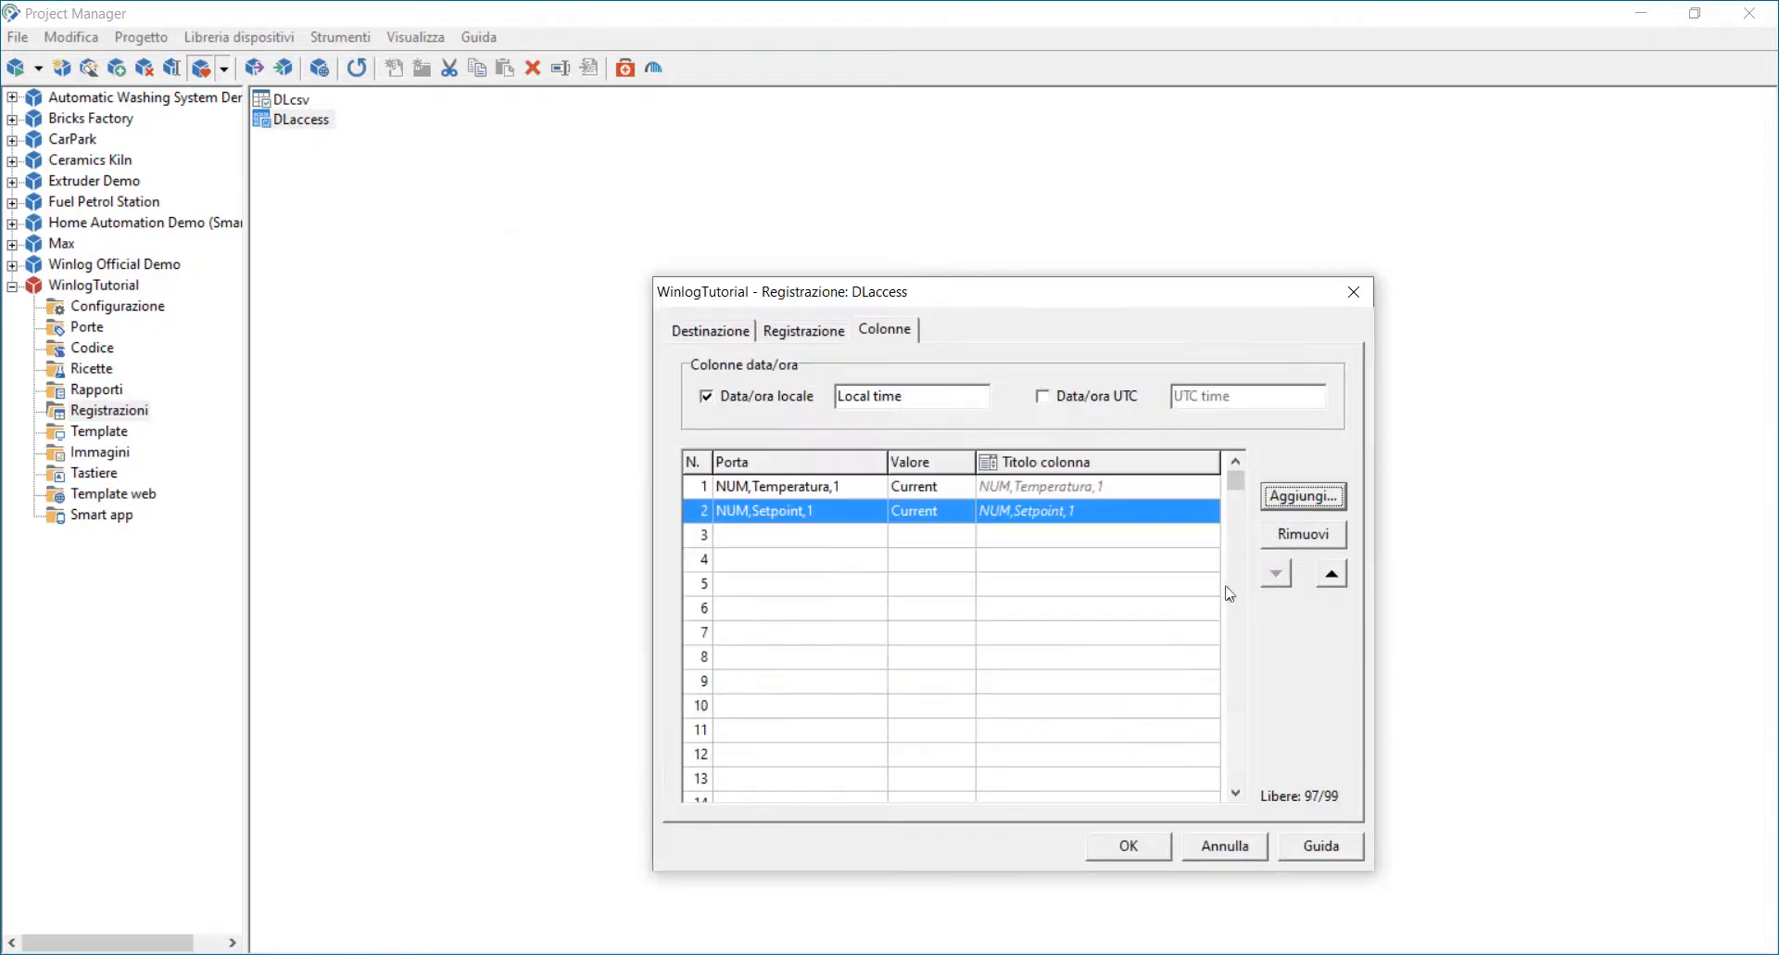
{"action": "left_click", "coordinate": [1302, 500]}
{"action": "left_click", "coordinate": [570, 422]}
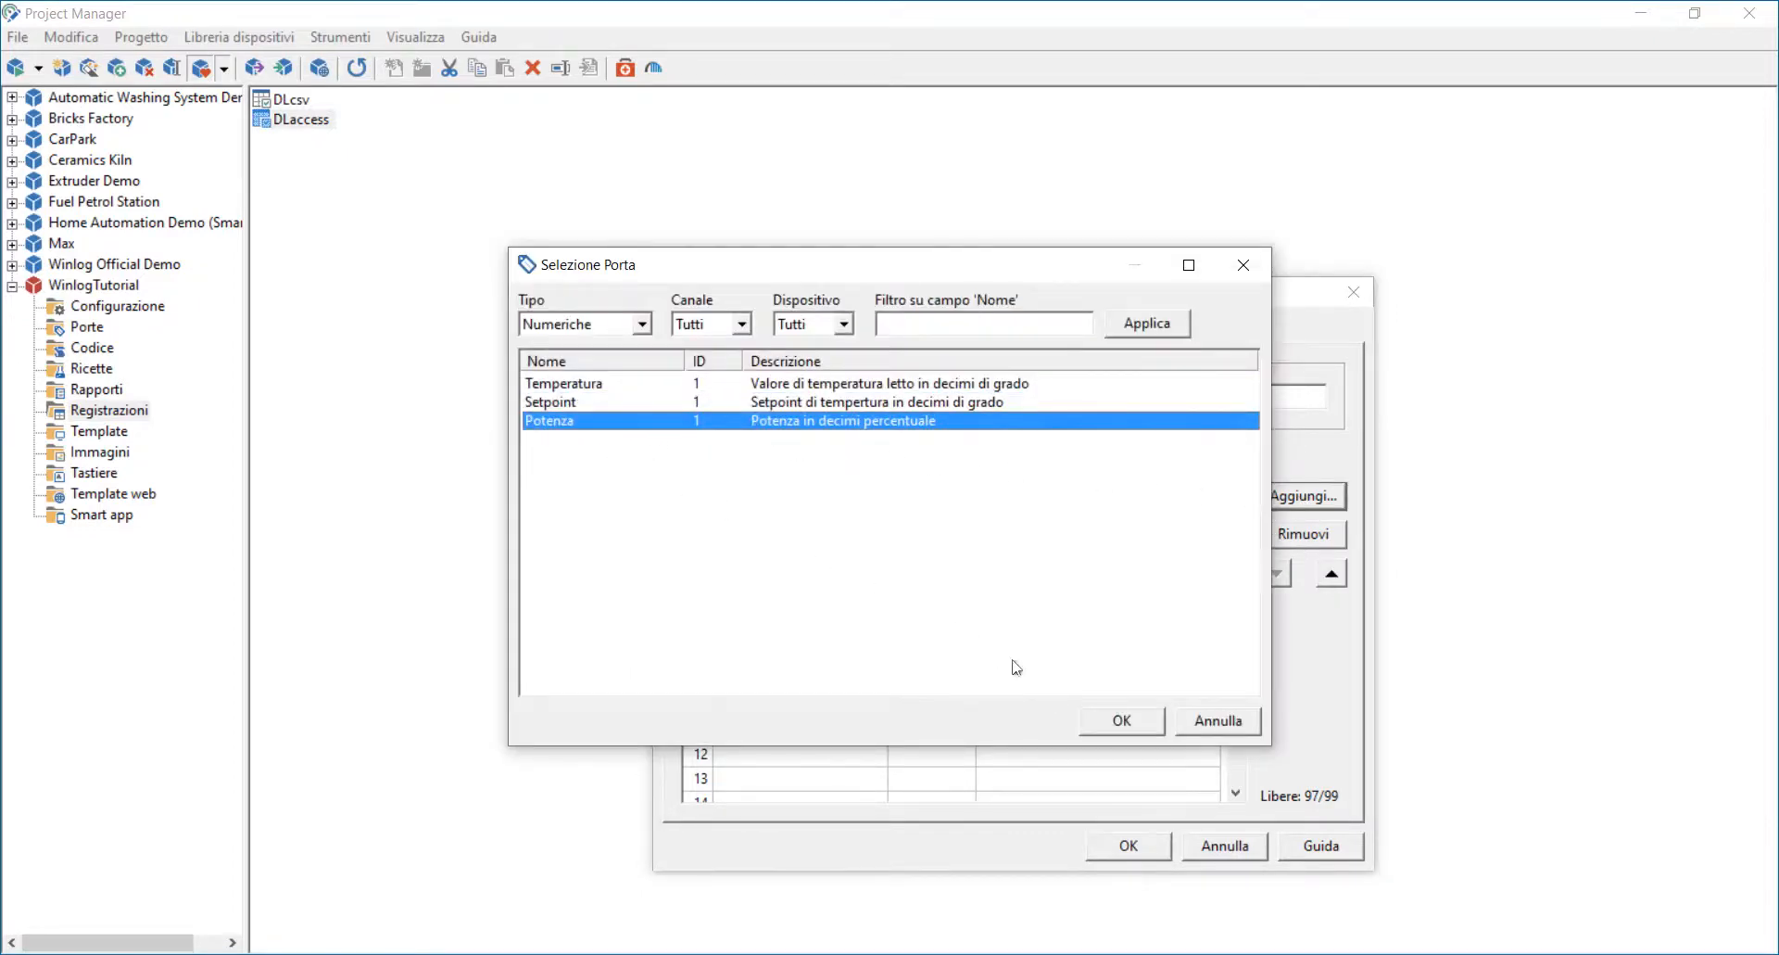
{"action": "left_click", "coordinate": [1107, 715]}
{"action": "left_click", "coordinate": [1133, 846]}
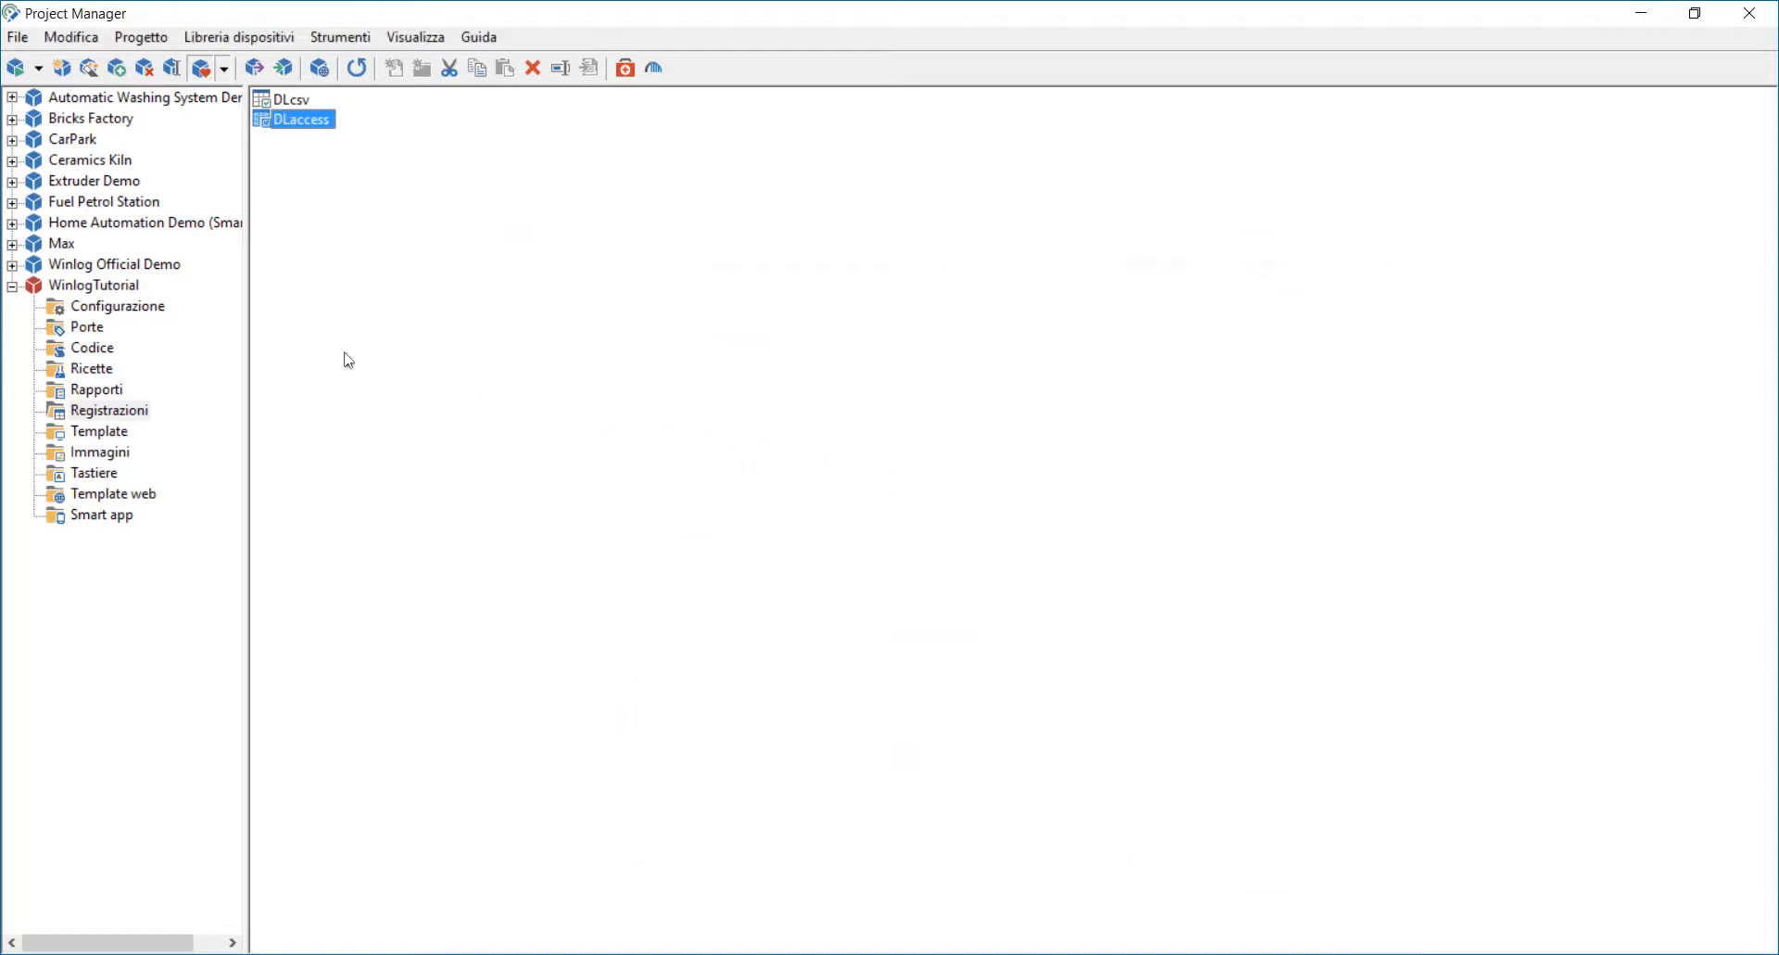
Step: Run the WinlogTutorial project and set the simulator's holding register 400001 to 10 for the temperature
{"action": "left_click", "coordinate": [76, 288]}
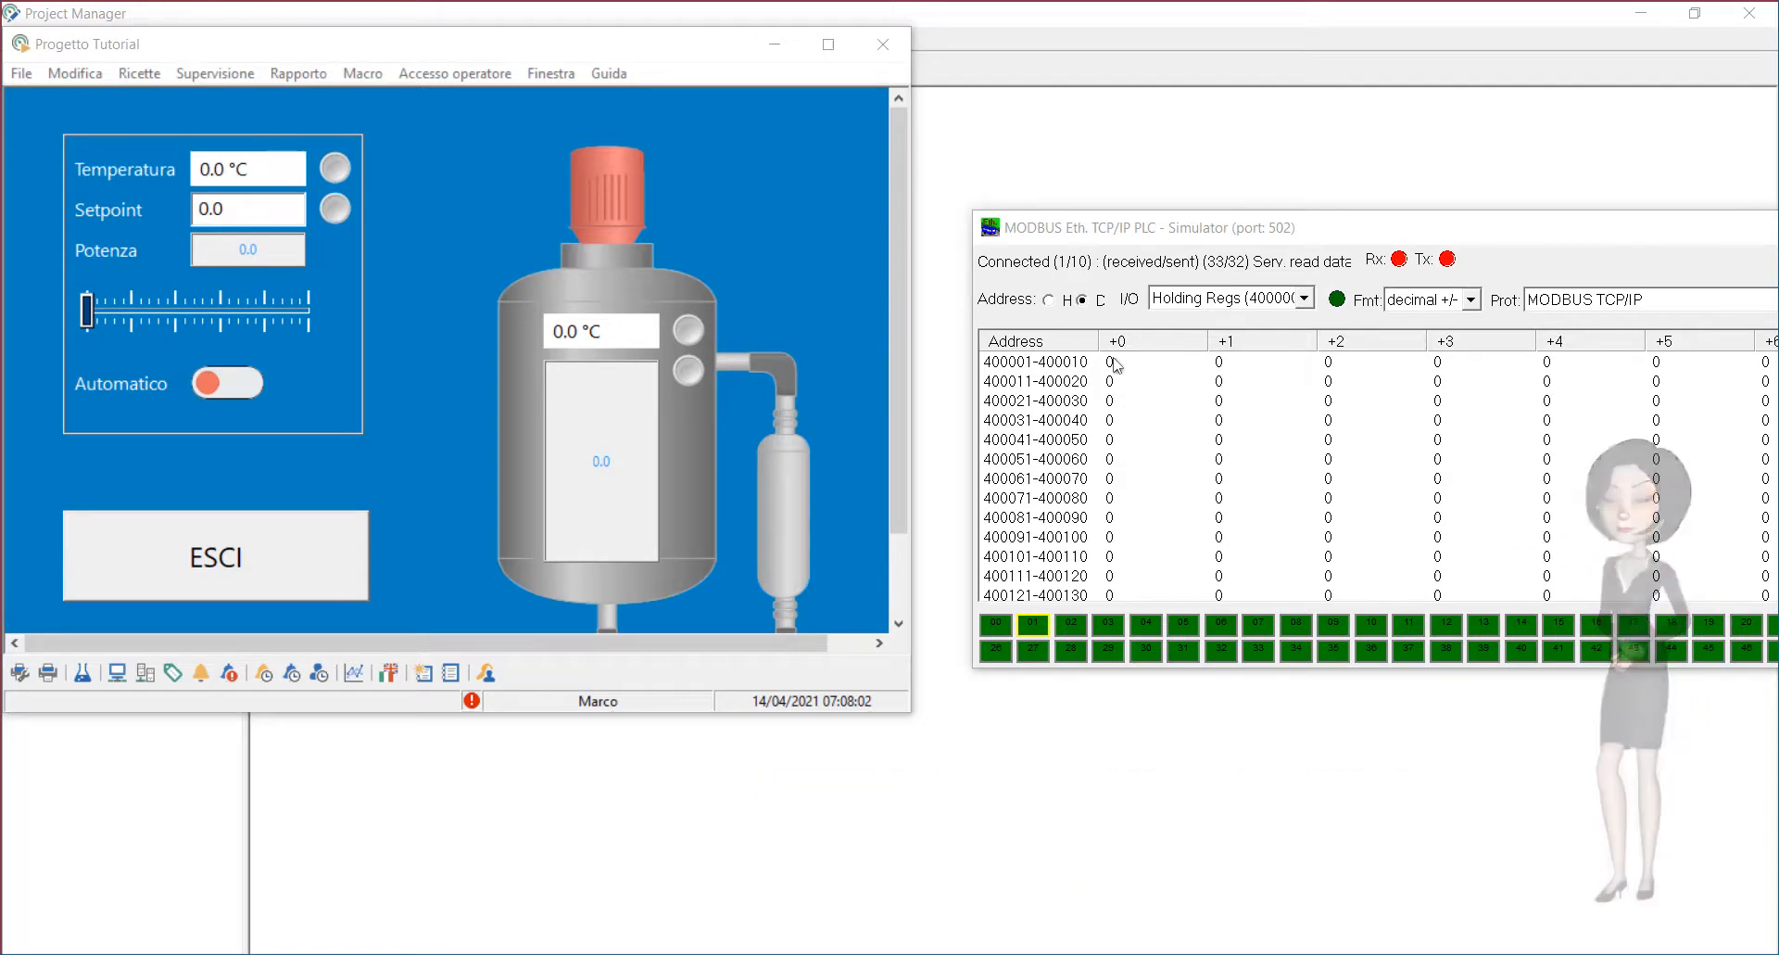
{"action": "double_click", "coordinate": [1112, 362]}
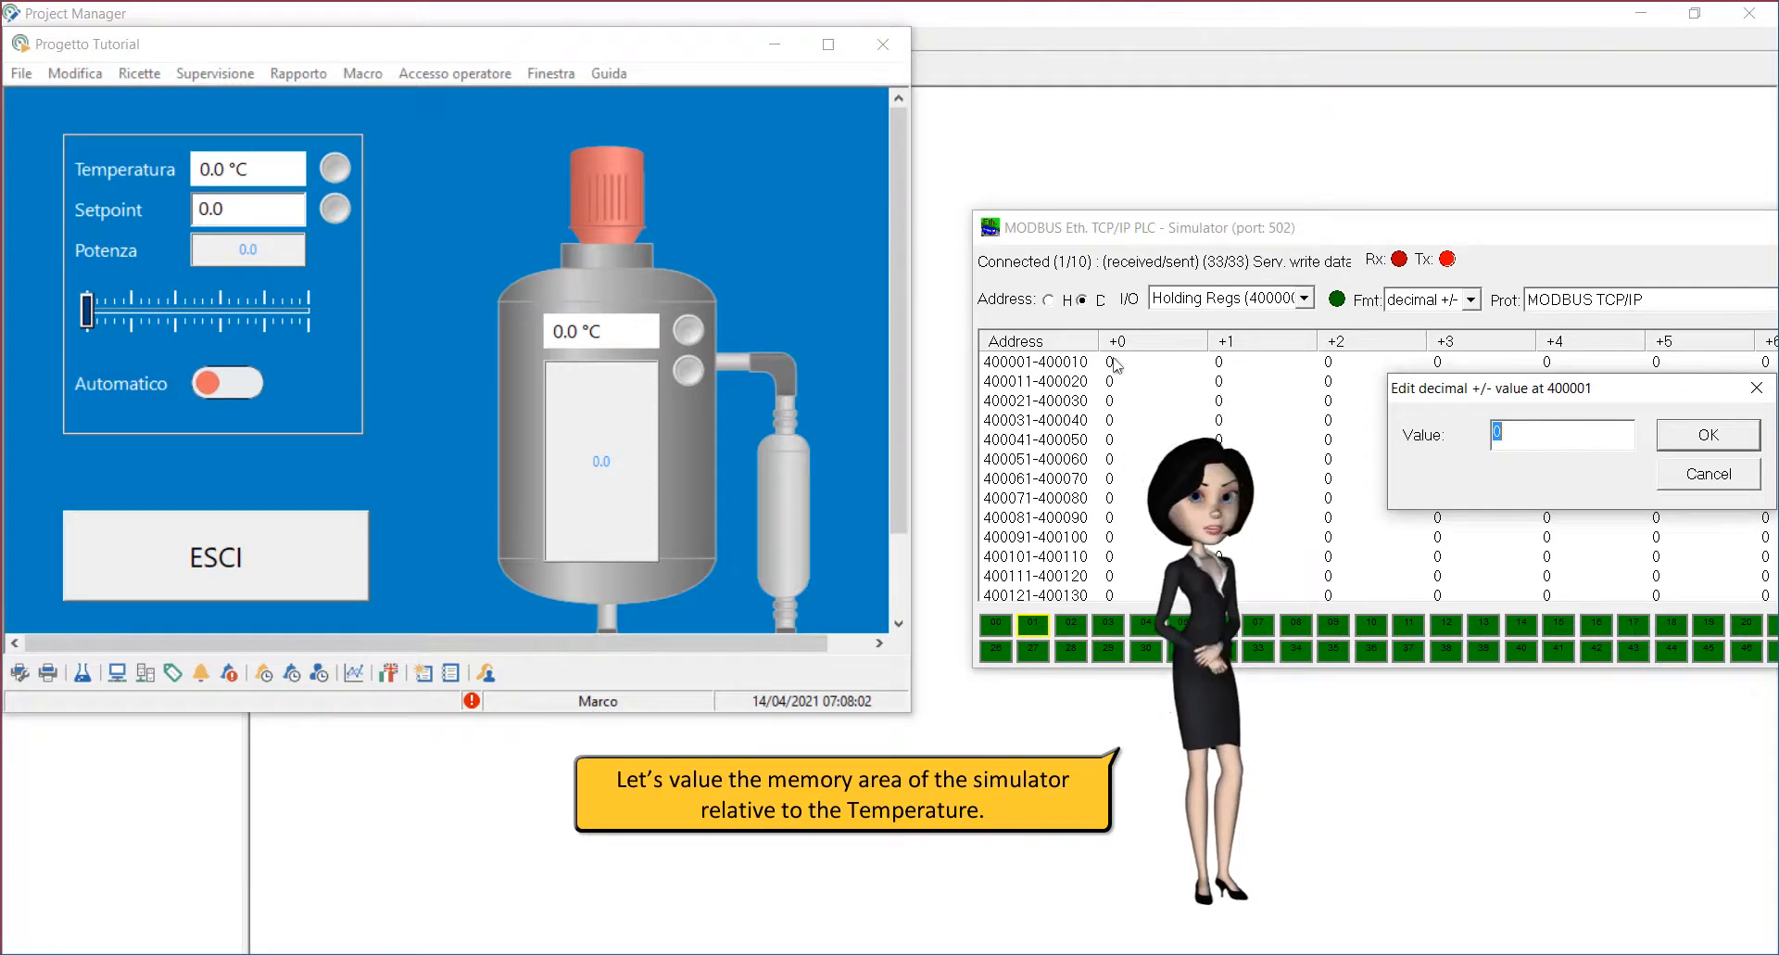
{"action": "type", "text": "10"}
{"action": "key", "text": "Return"}
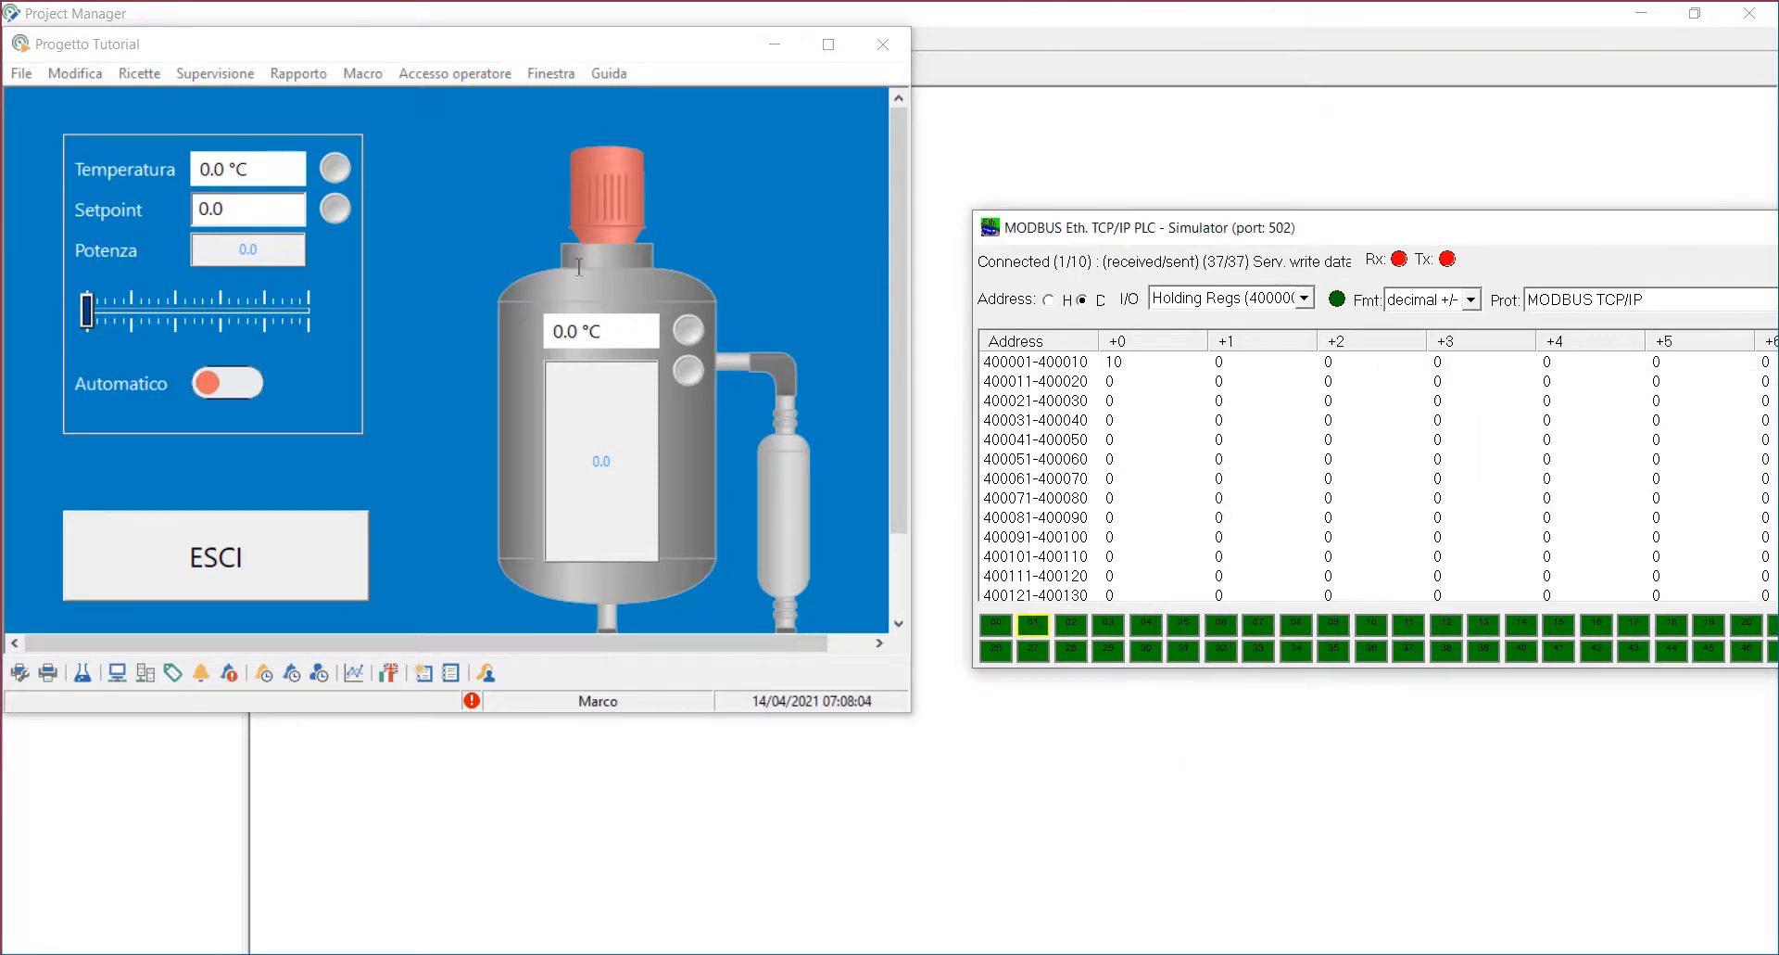
Step: Set the Setpoint to 100 and move the Potenza slider to about 20
{"action": "left_click", "coordinate": [252, 210]}
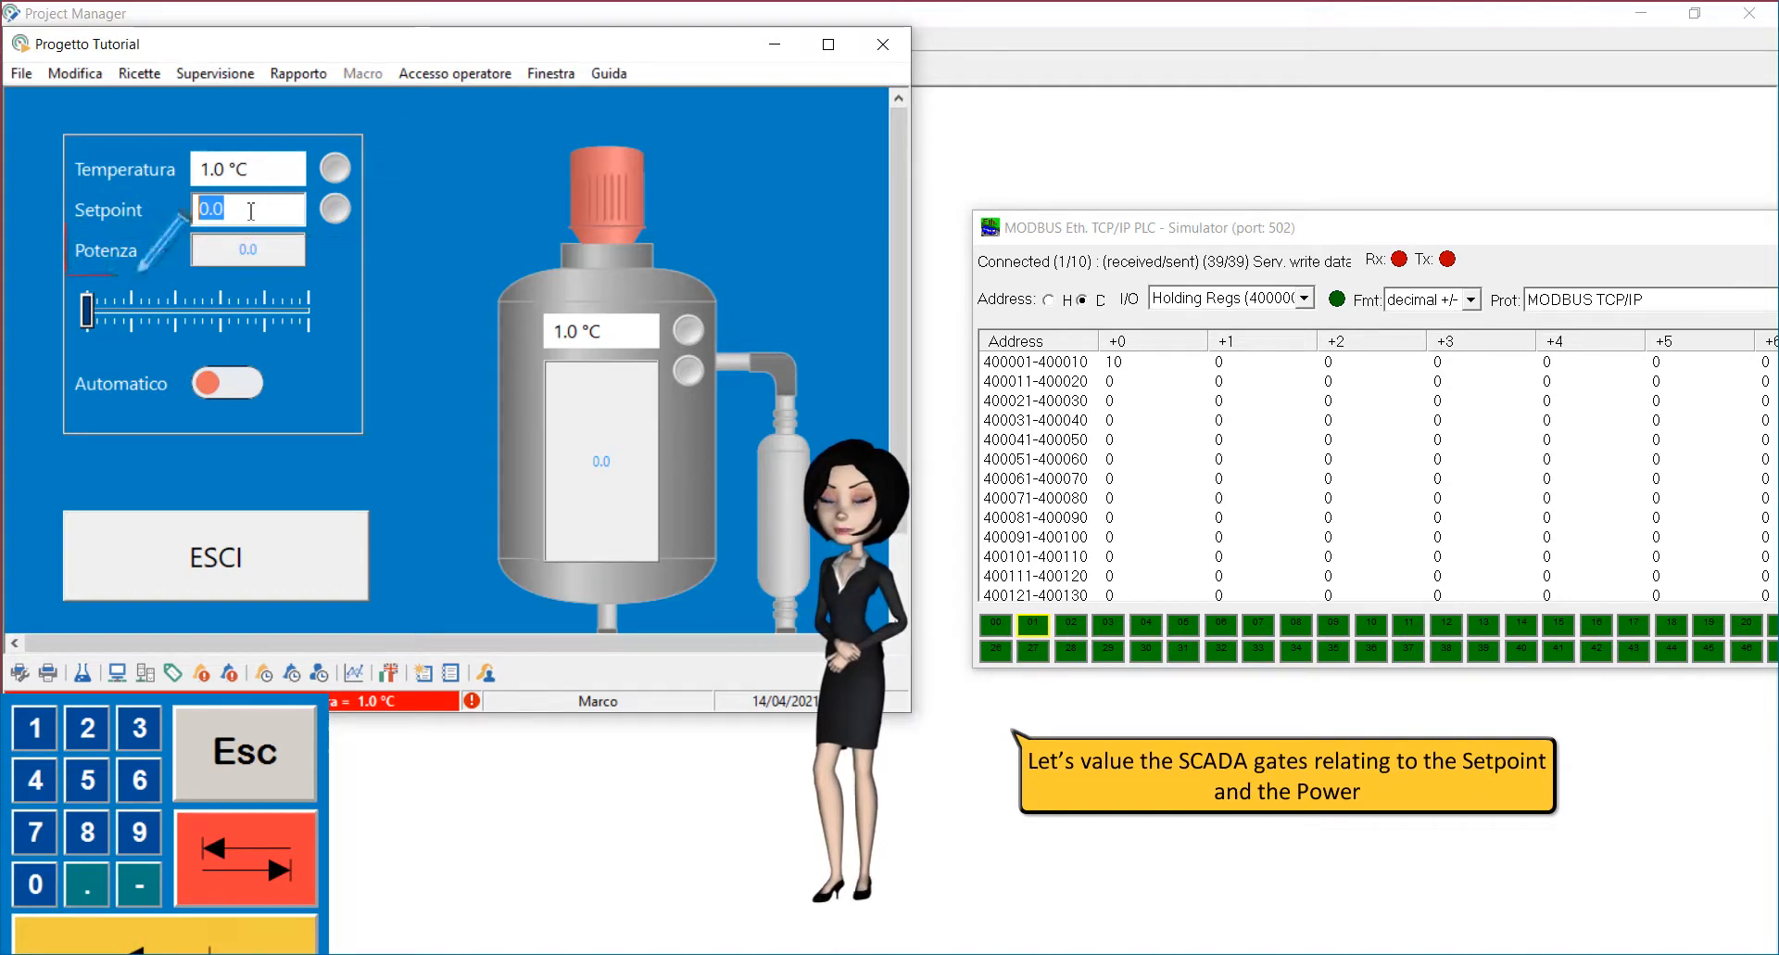
{"action": "type", "text": "100"}
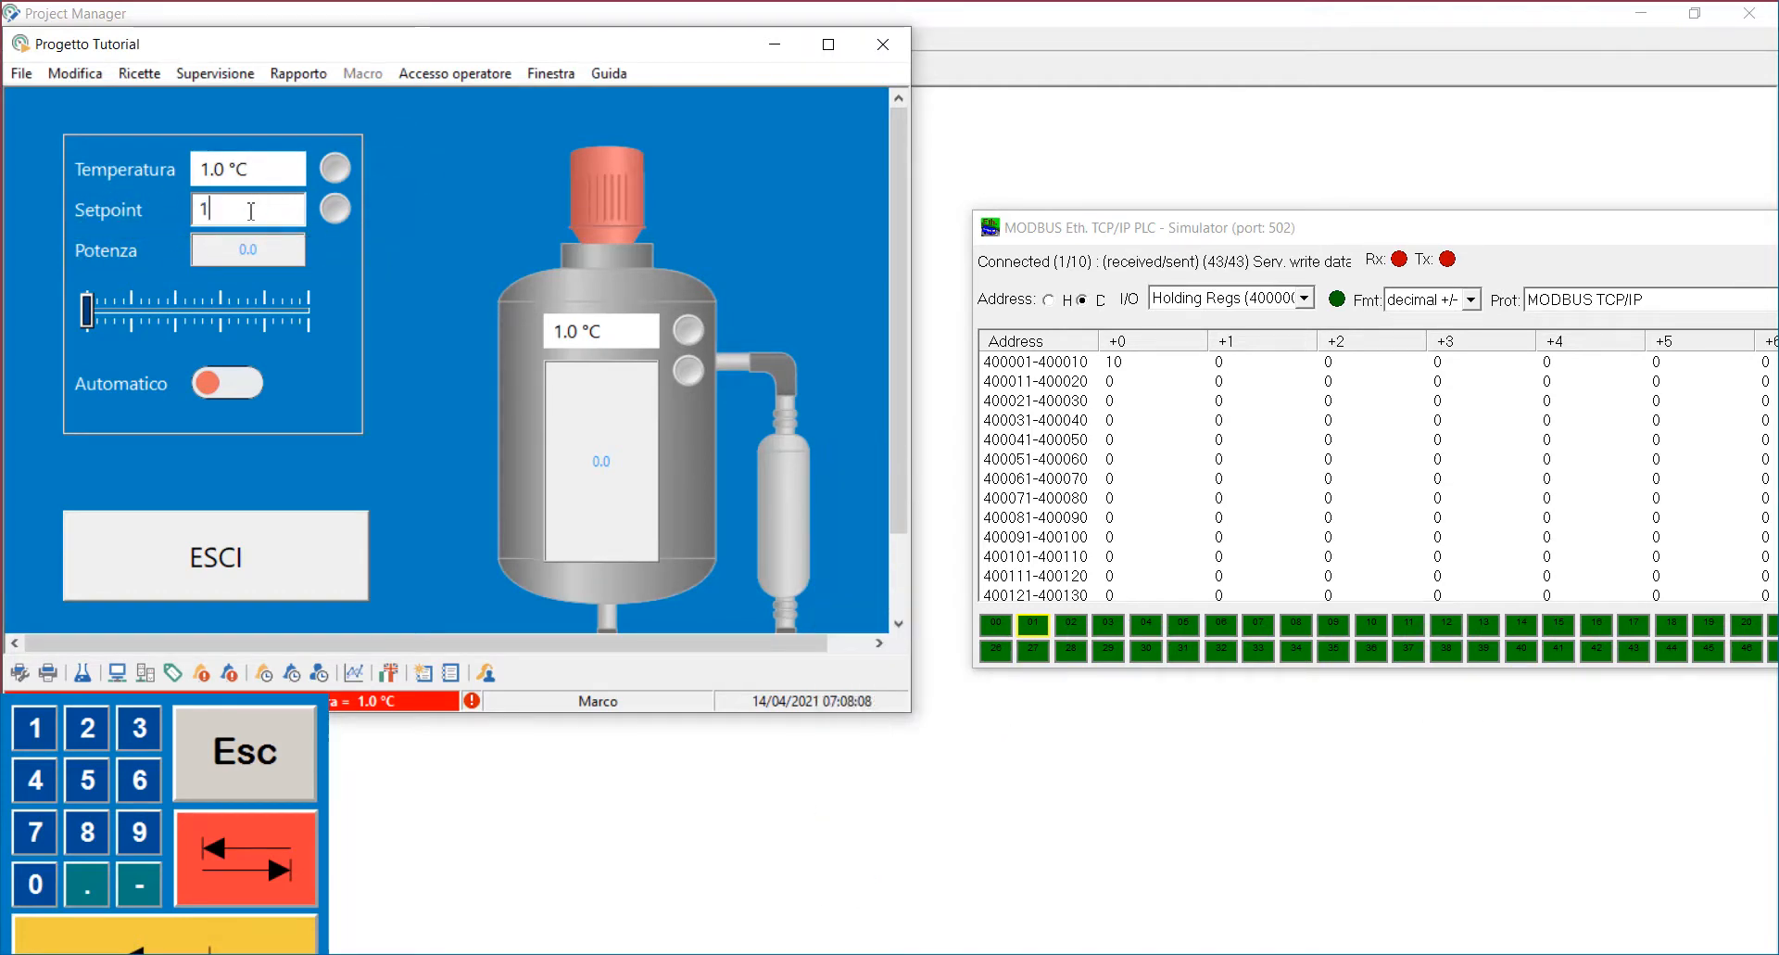
{"action": "key", "text": "Return"}
{"action": "left_click", "coordinate": [106, 311]}
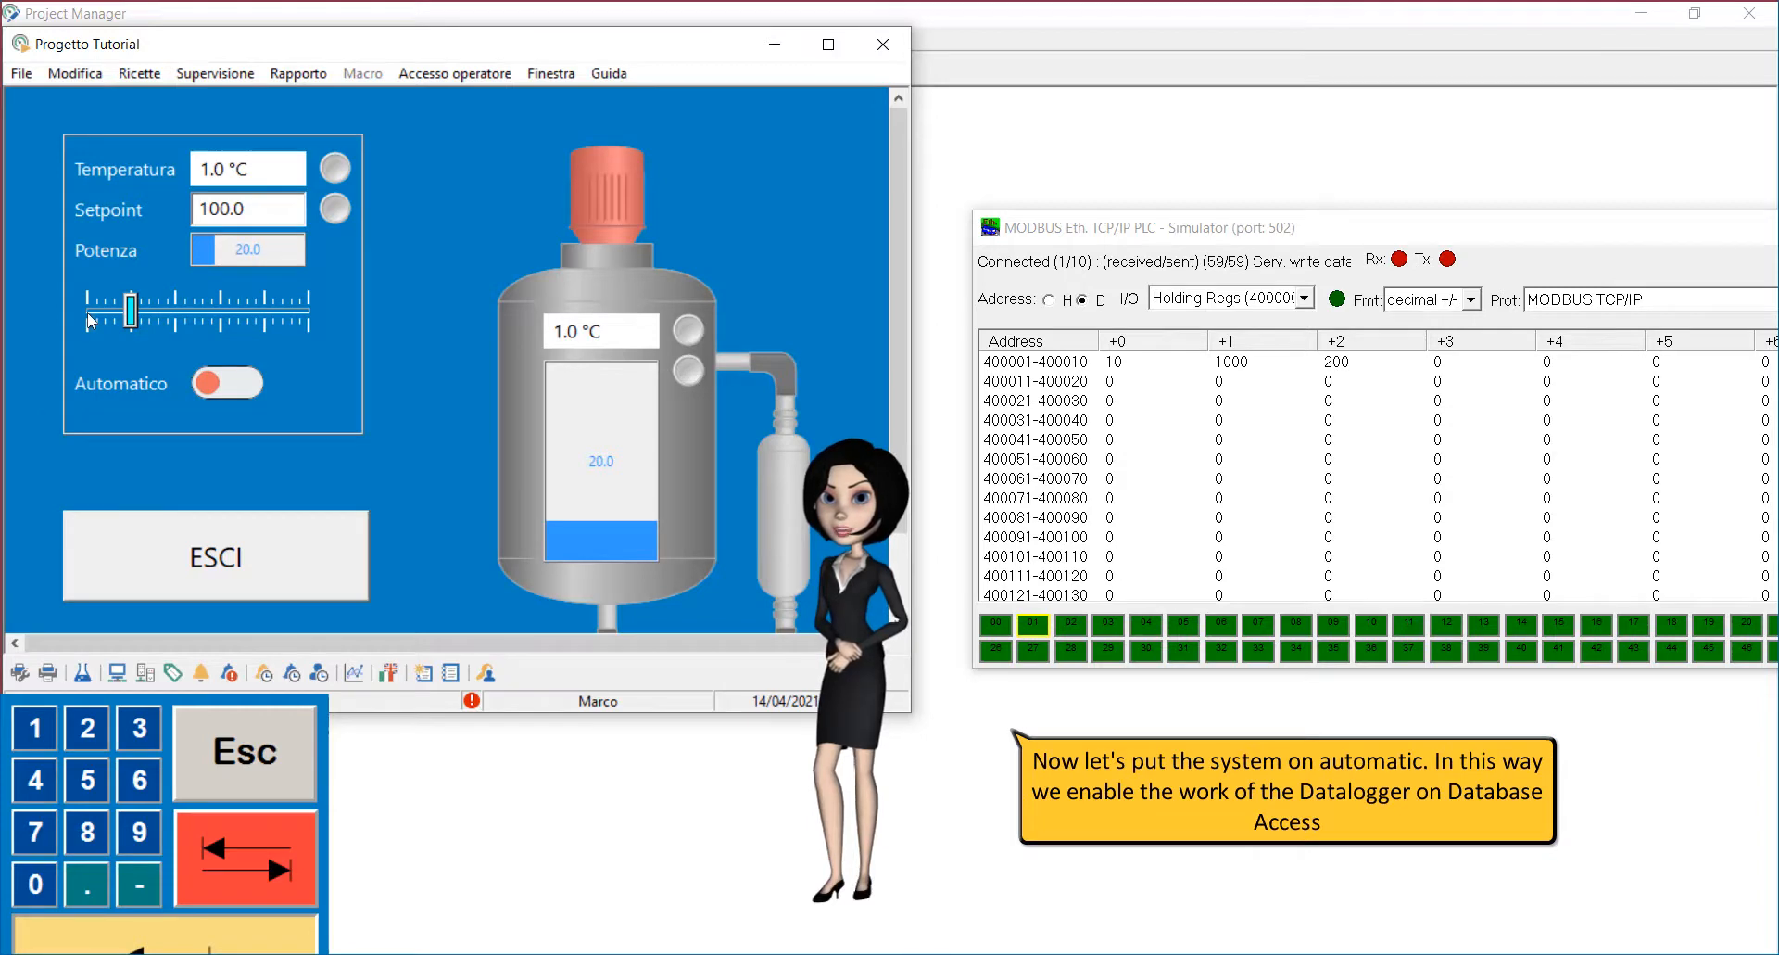
Step: Switch Automatico on and set the simulator register 400001 to 11
{"action": "left_click", "coordinate": [227, 383]}
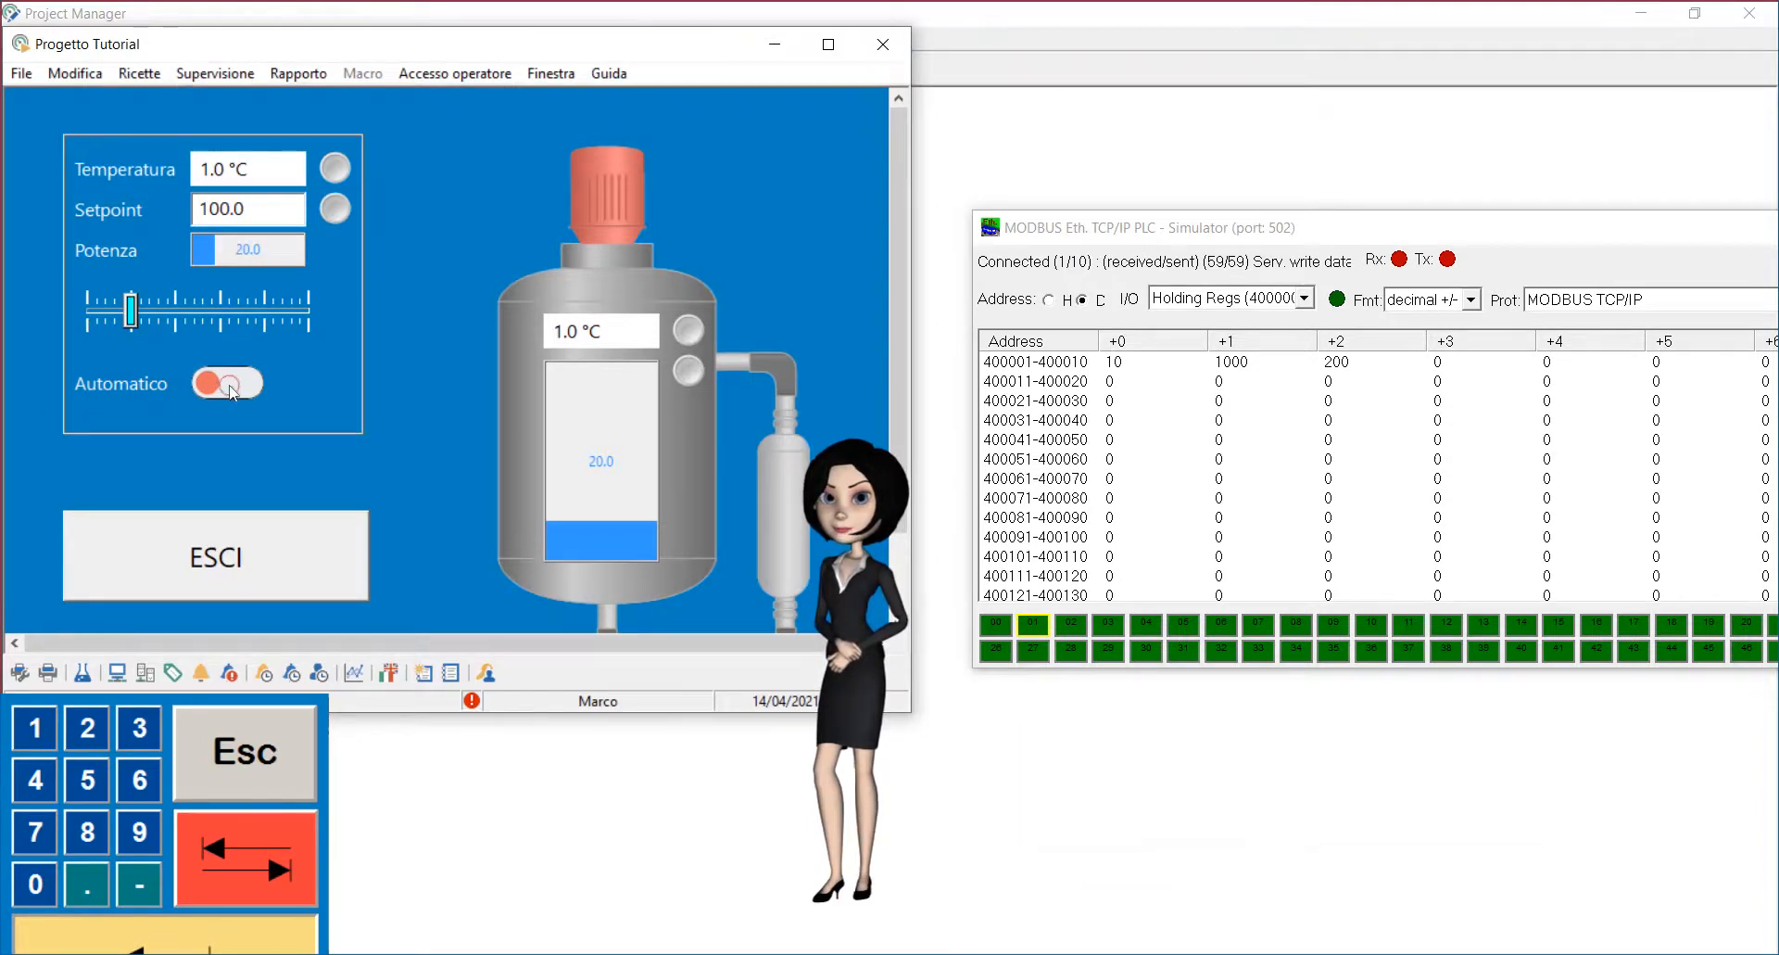
{"action": "double_click", "coordinate": [1113, 363]}
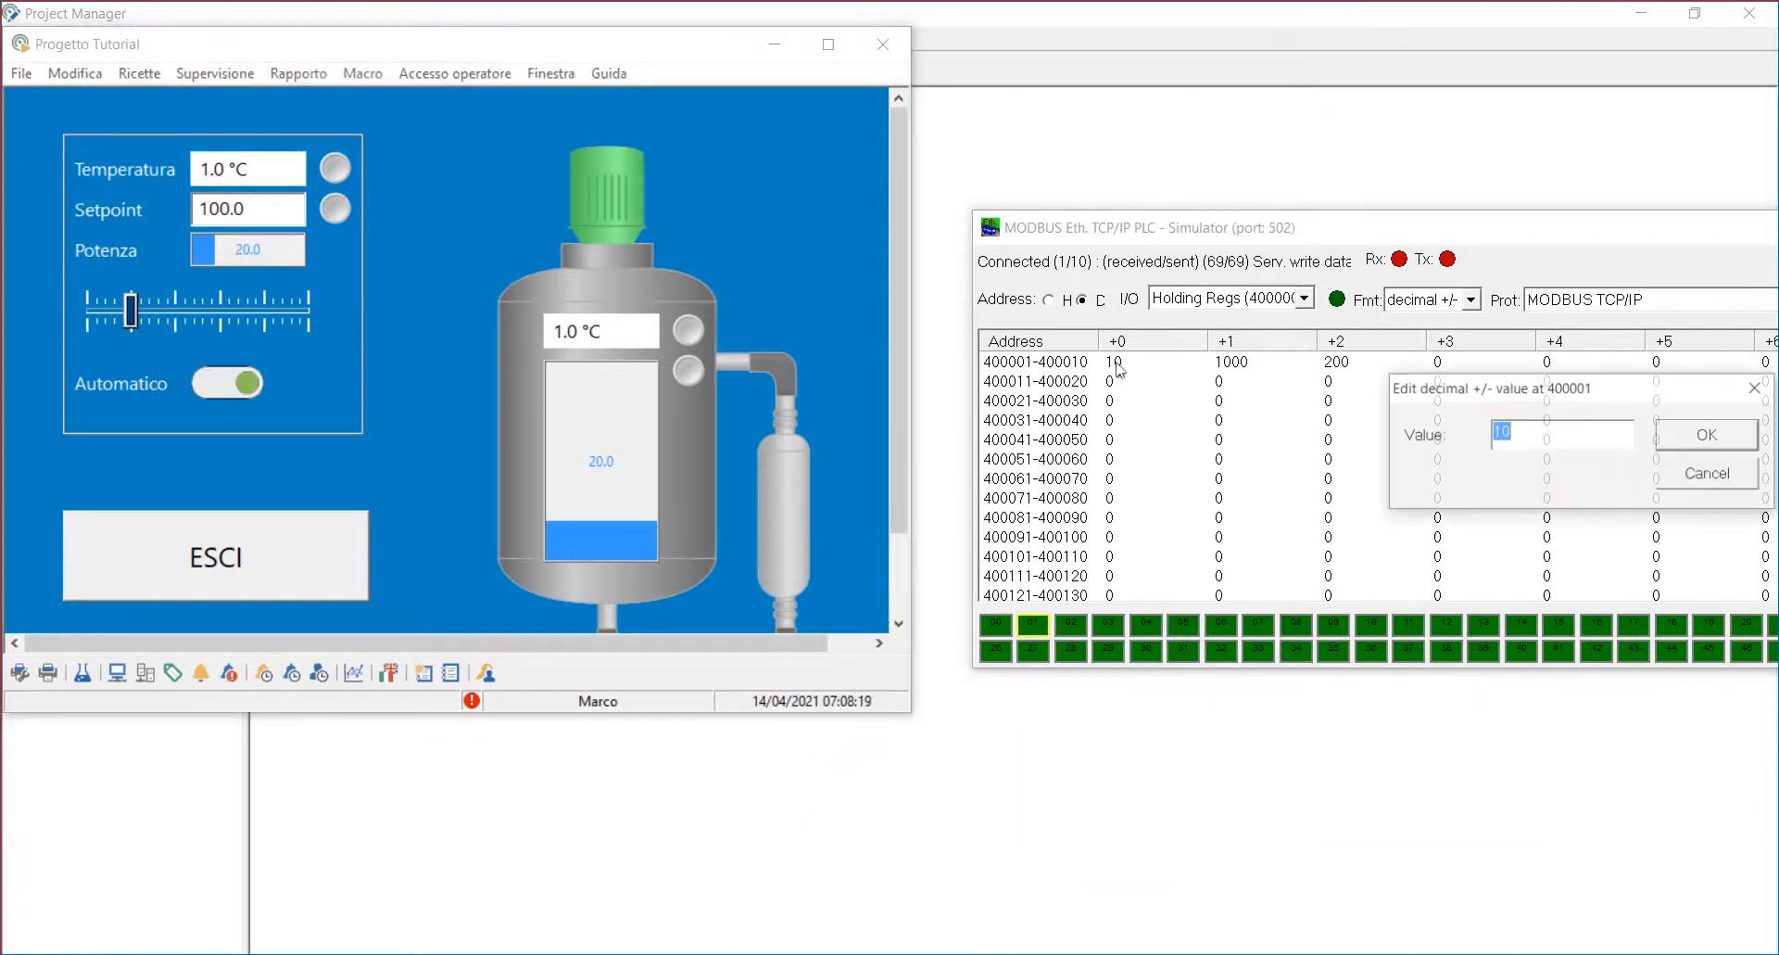
{"action": "type", "text": "11"}
{"action": "key", "text": "Return"}
Step: Change the Setpoint to 101
{"action": "left_click", "coordinate": [267, 213]}
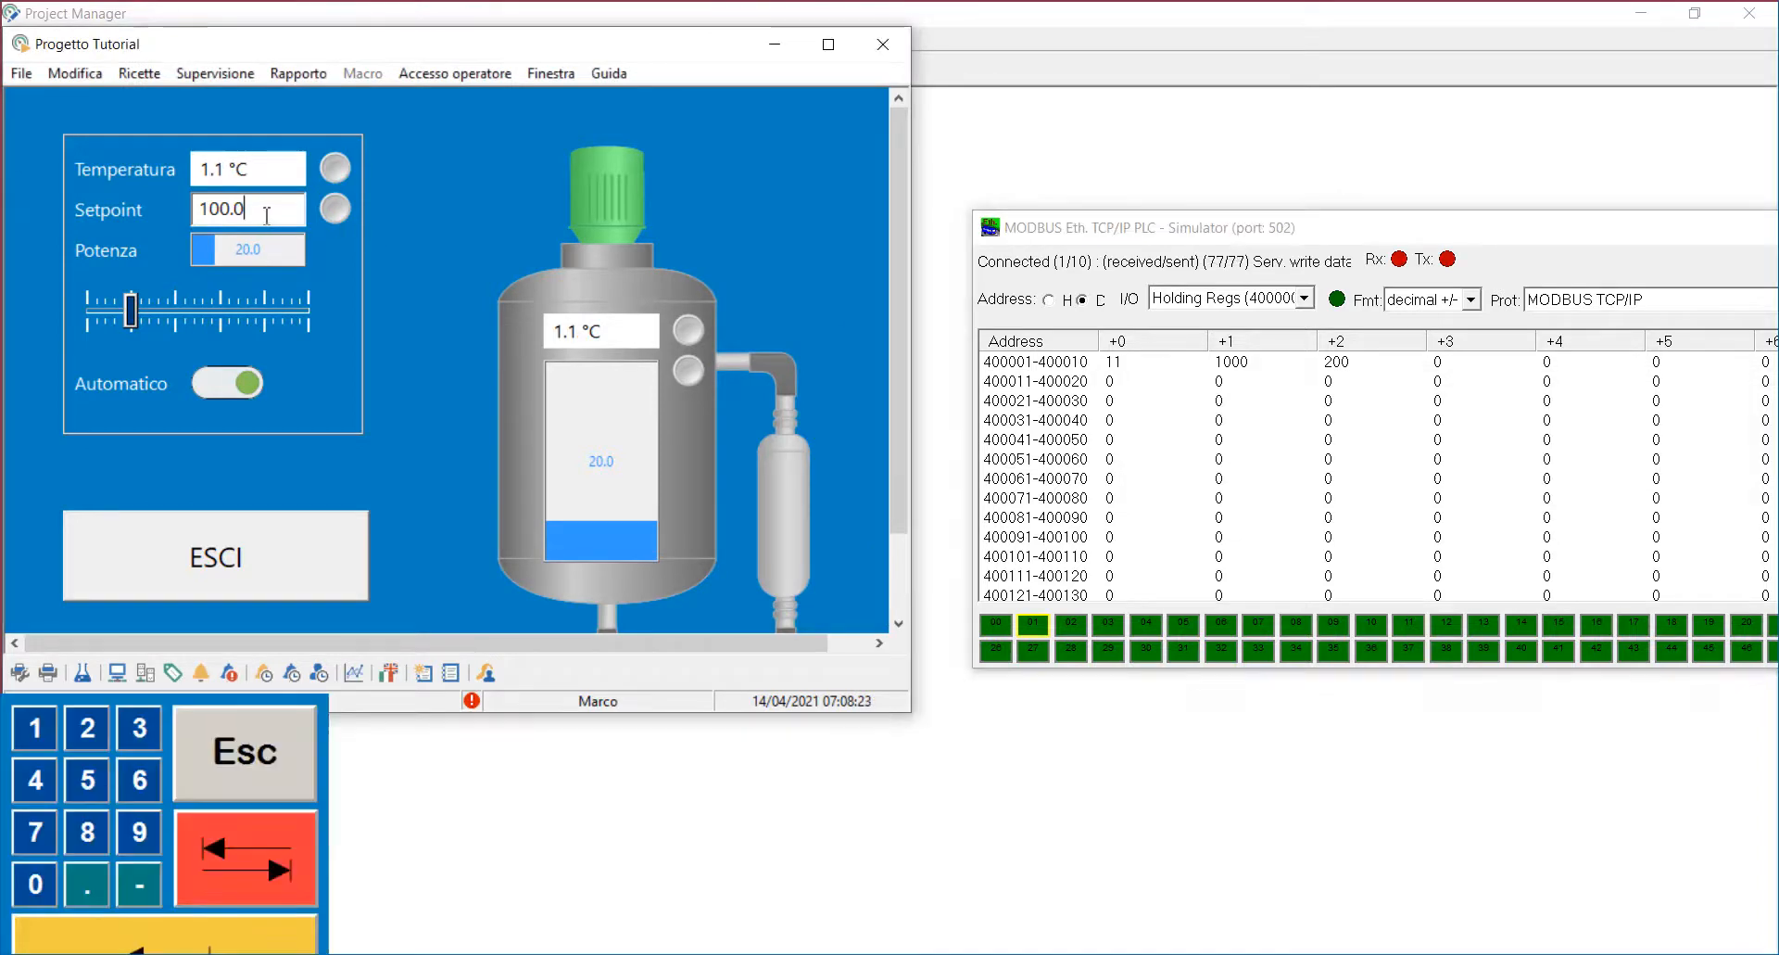
{"action": "double_click", "coordinate": [270, 212]}
{"action": "type", "text": "101"}
{"action": "key", "text": "Return"}
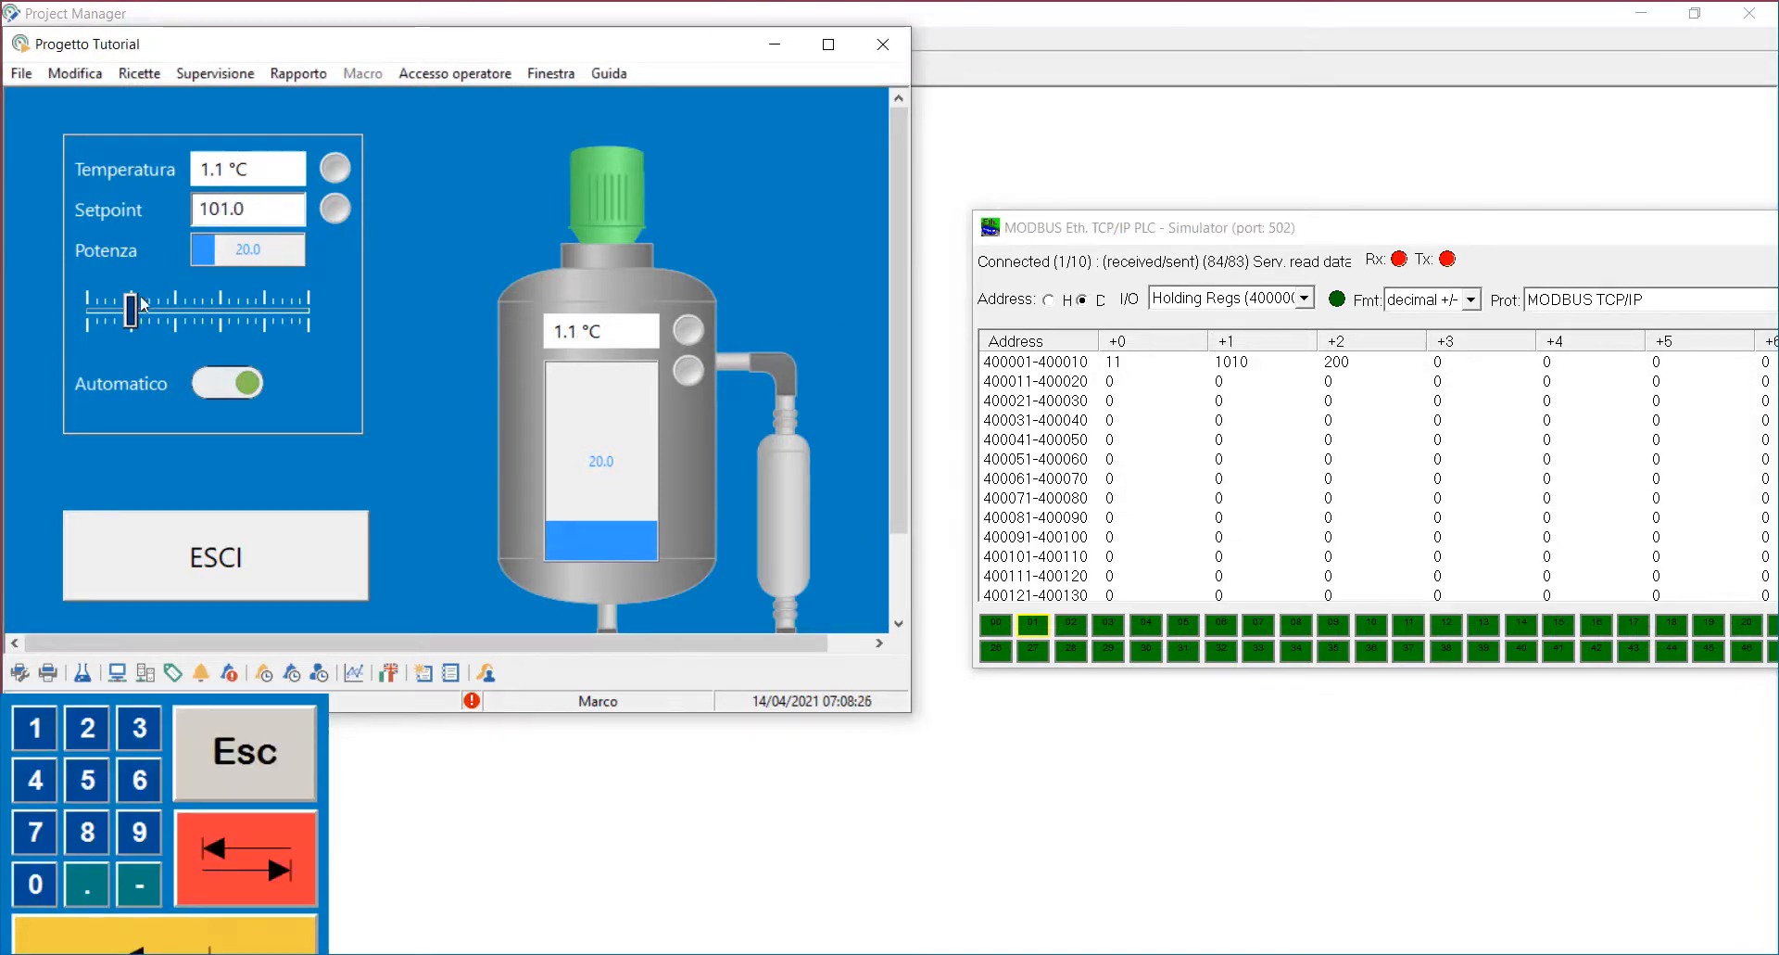
Step: Move the Potenza slider to about 40 and set simulator register 400001 to 22
{"action": "left_click_drag", "start_coordinate": [134, 308], "coordinate": [176, 310]}
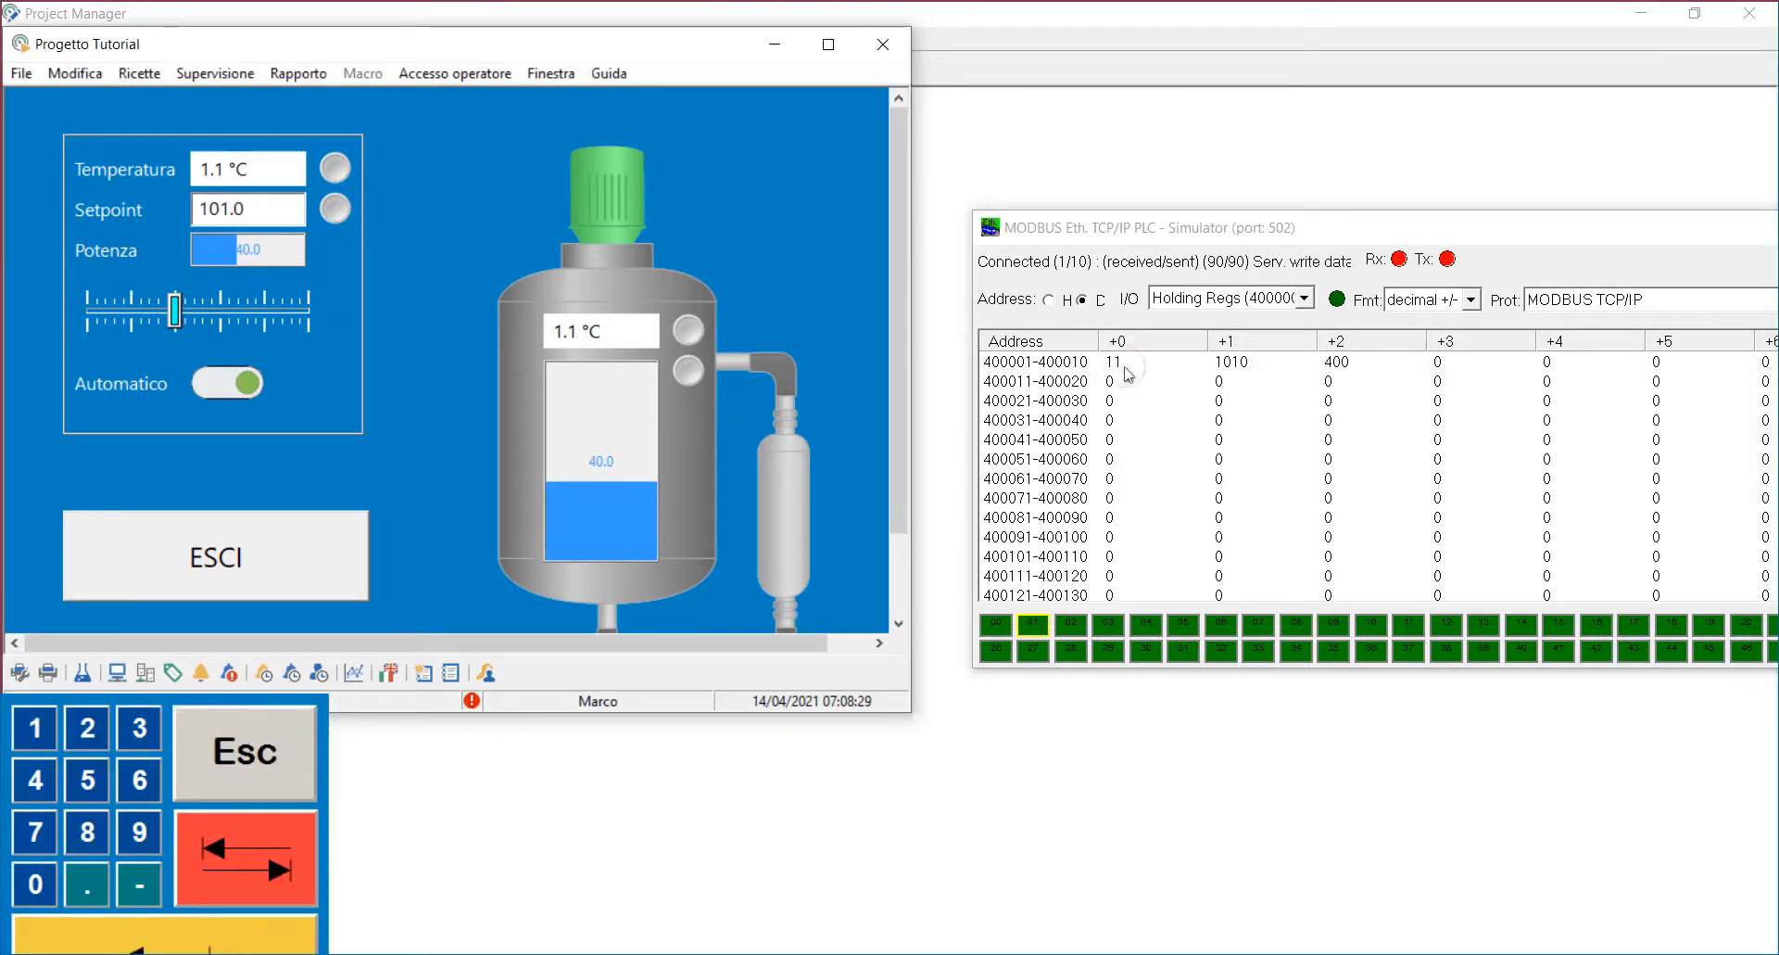
{"action": "double_click", "coordinate": [1125, 365]}
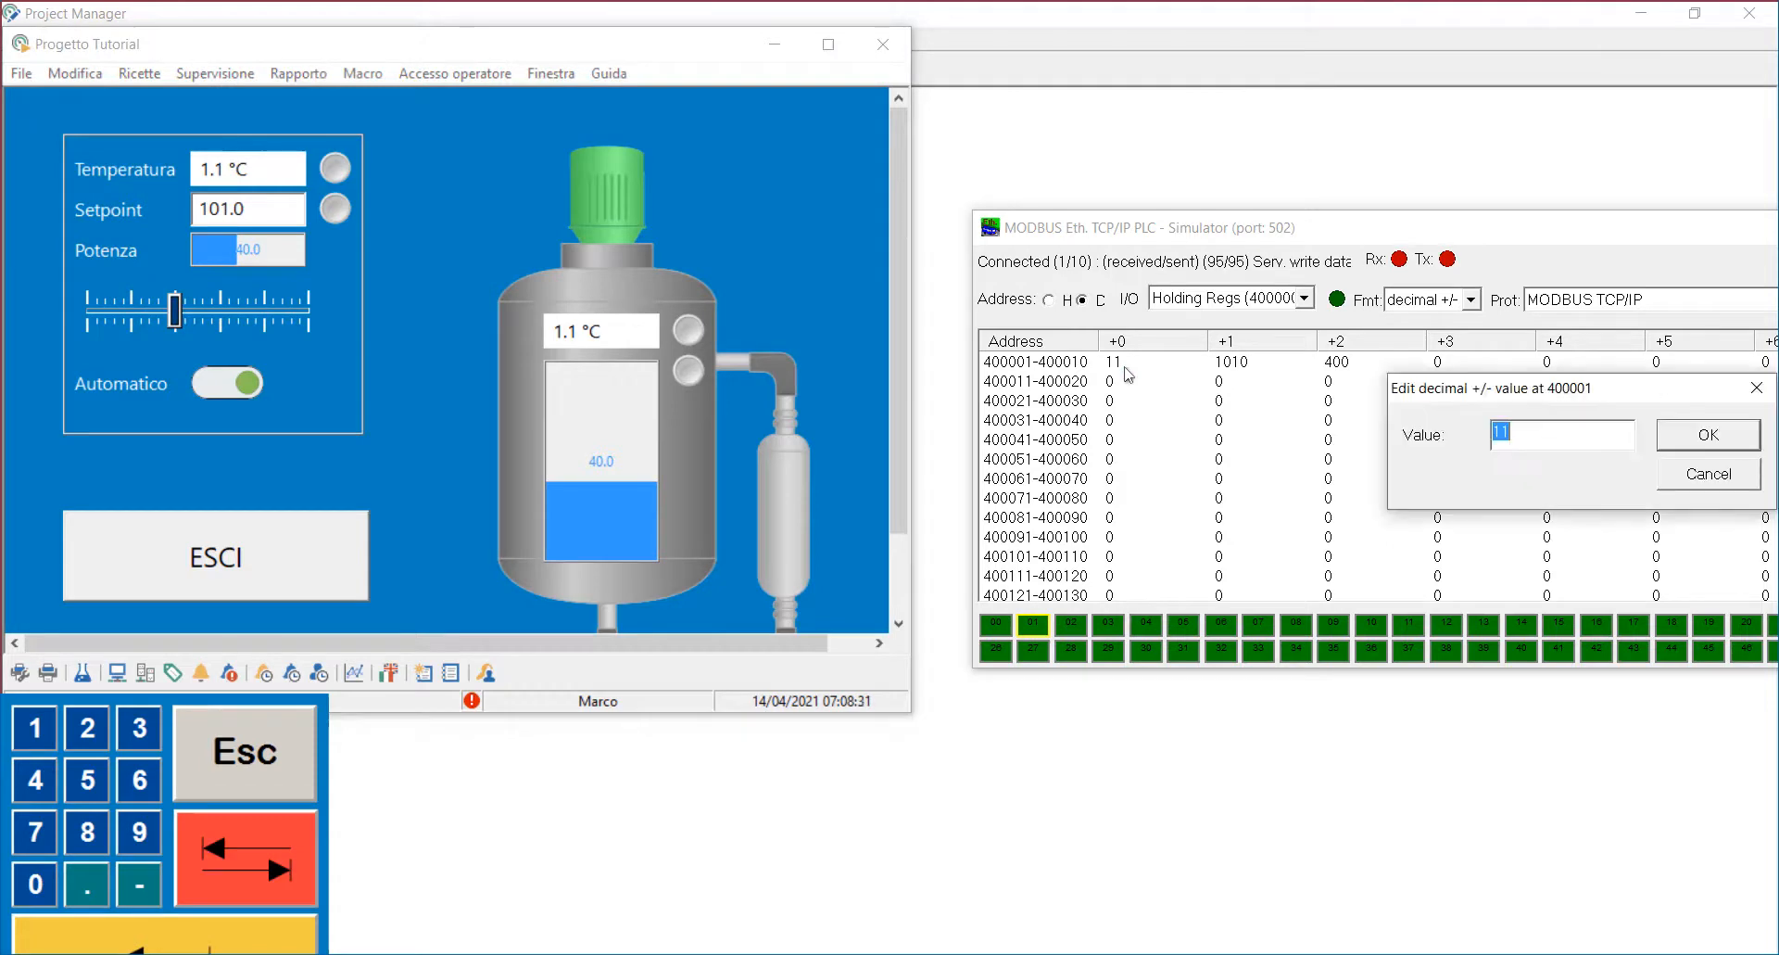
{"action": "key", "text": "Return"}
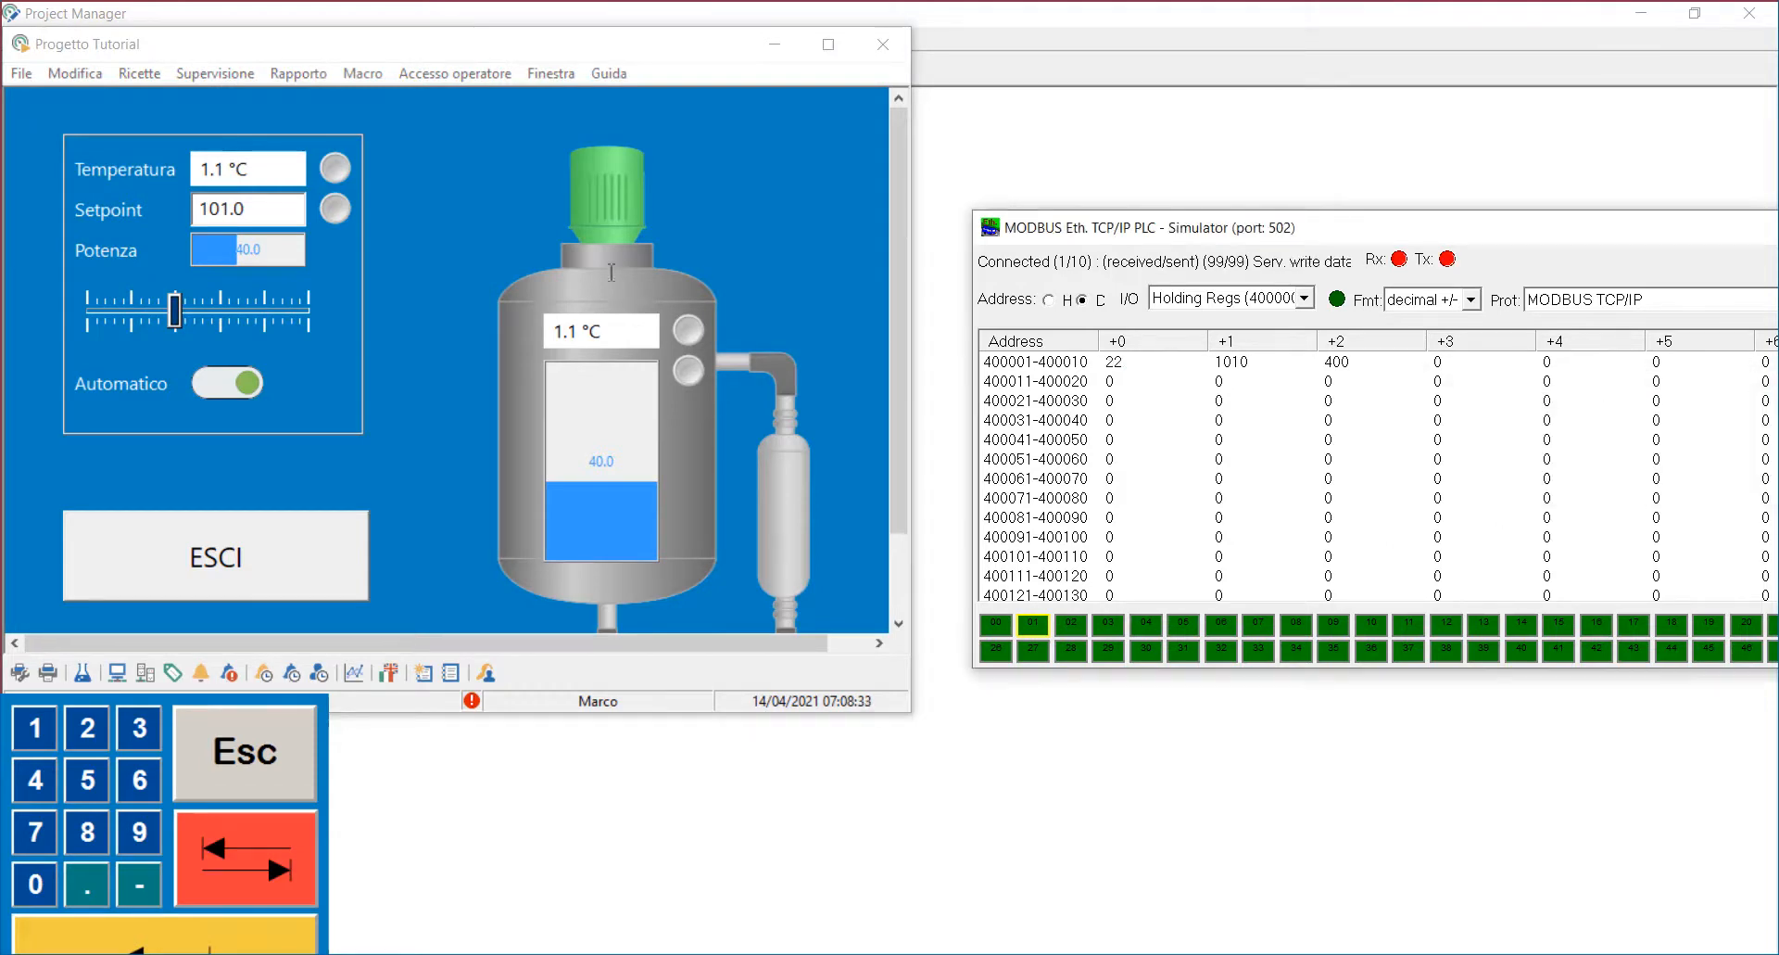
Step: Change the Setpoint to 110 and move the Potenza slider to about 61
{"action": "double_click", "coordinate": [272, 210]}
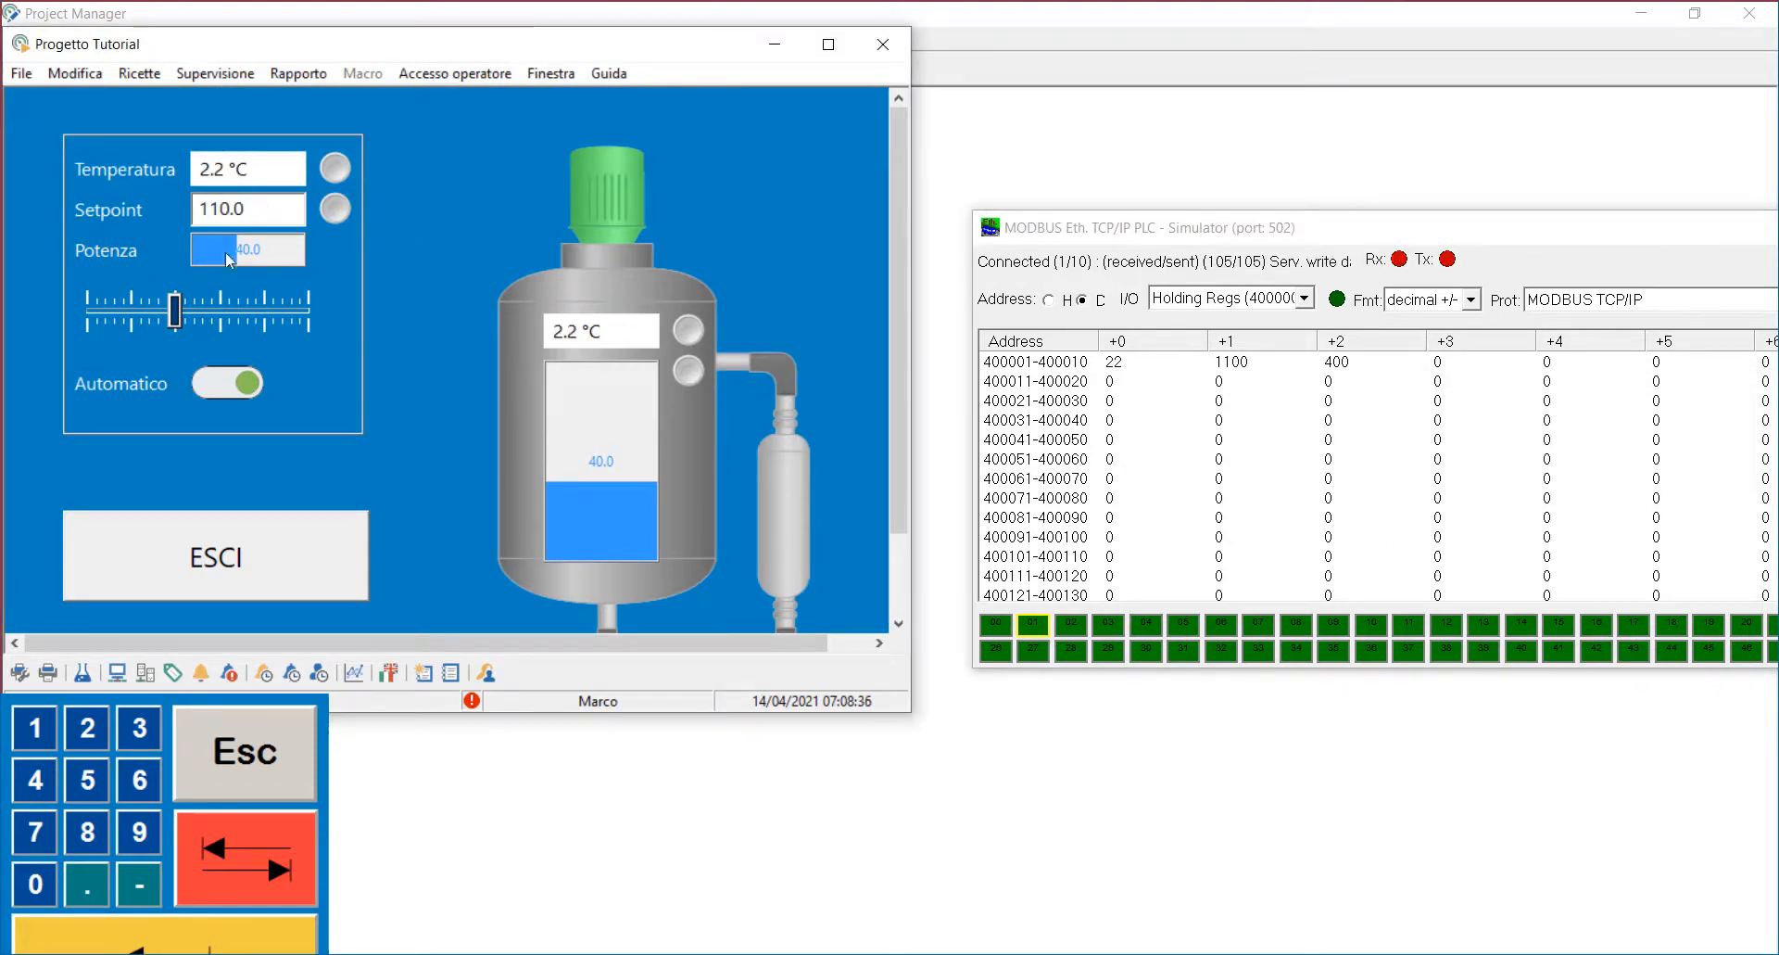
{"action": "left_click_drag", "start_coordinate": [178, 304], "coordinate": [224, 305]}
Step: Set the simulator register 400001 to 30
{"action": "double_click", "coordinate": [1130, 363]}
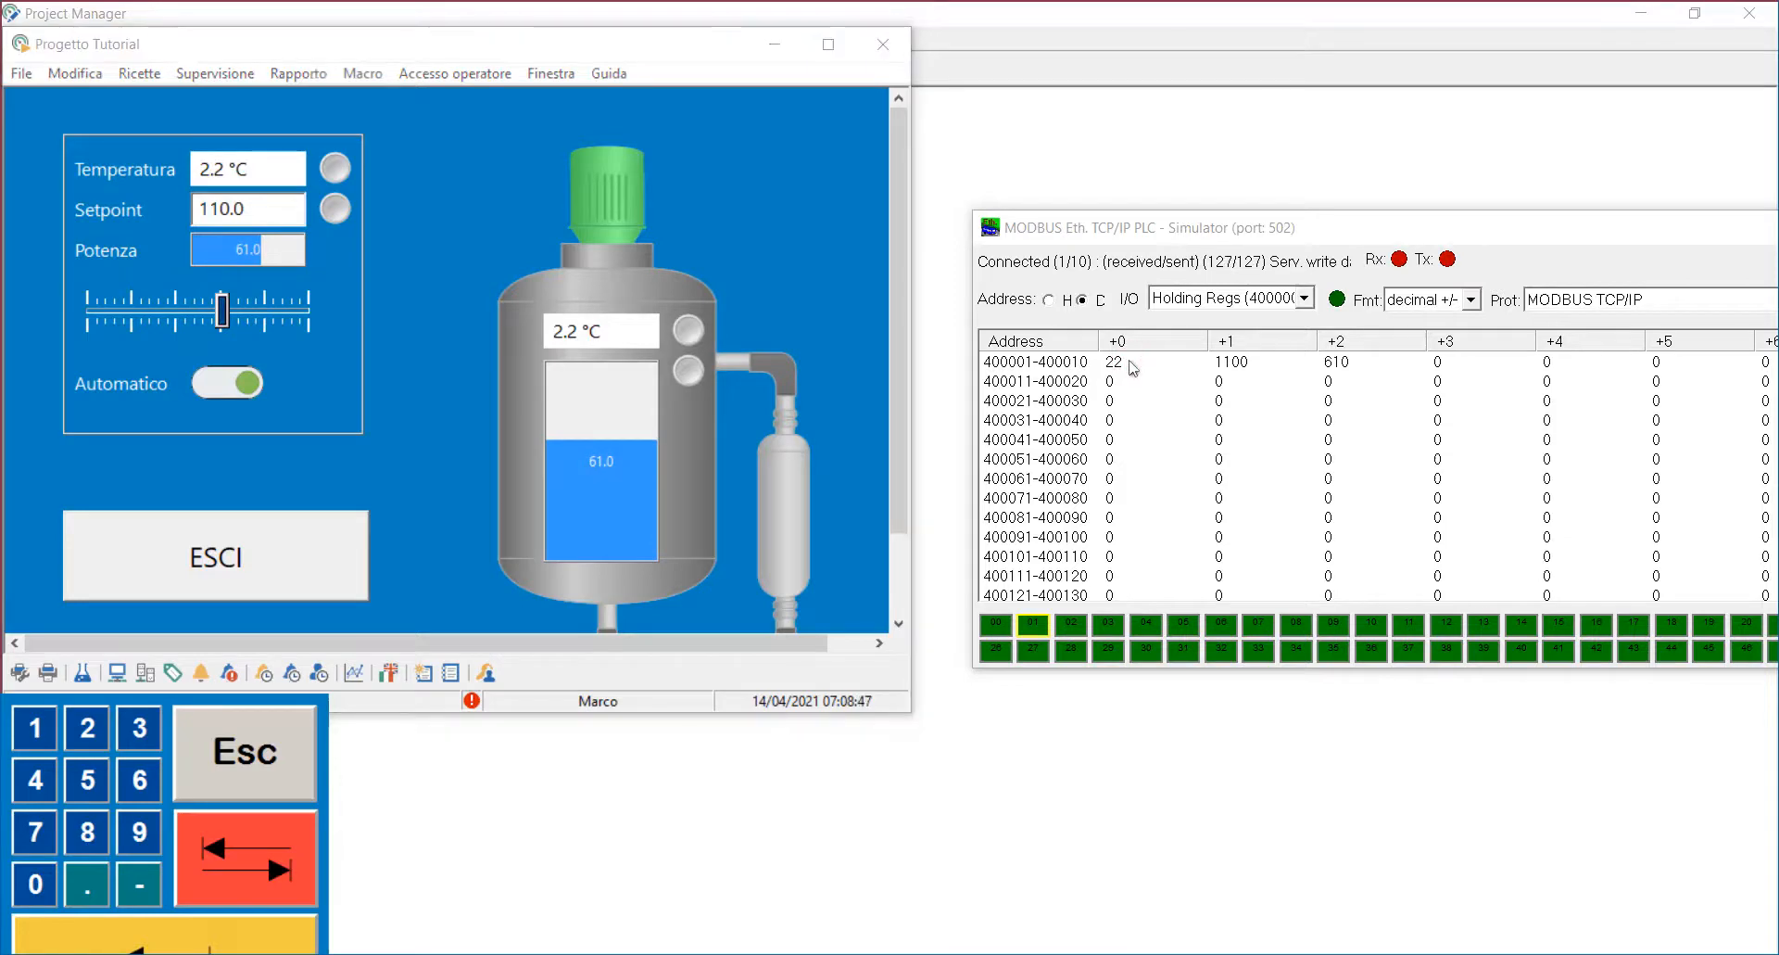
{"action": "type", "text": "30"}
{"action": "key", "text": "Return"}
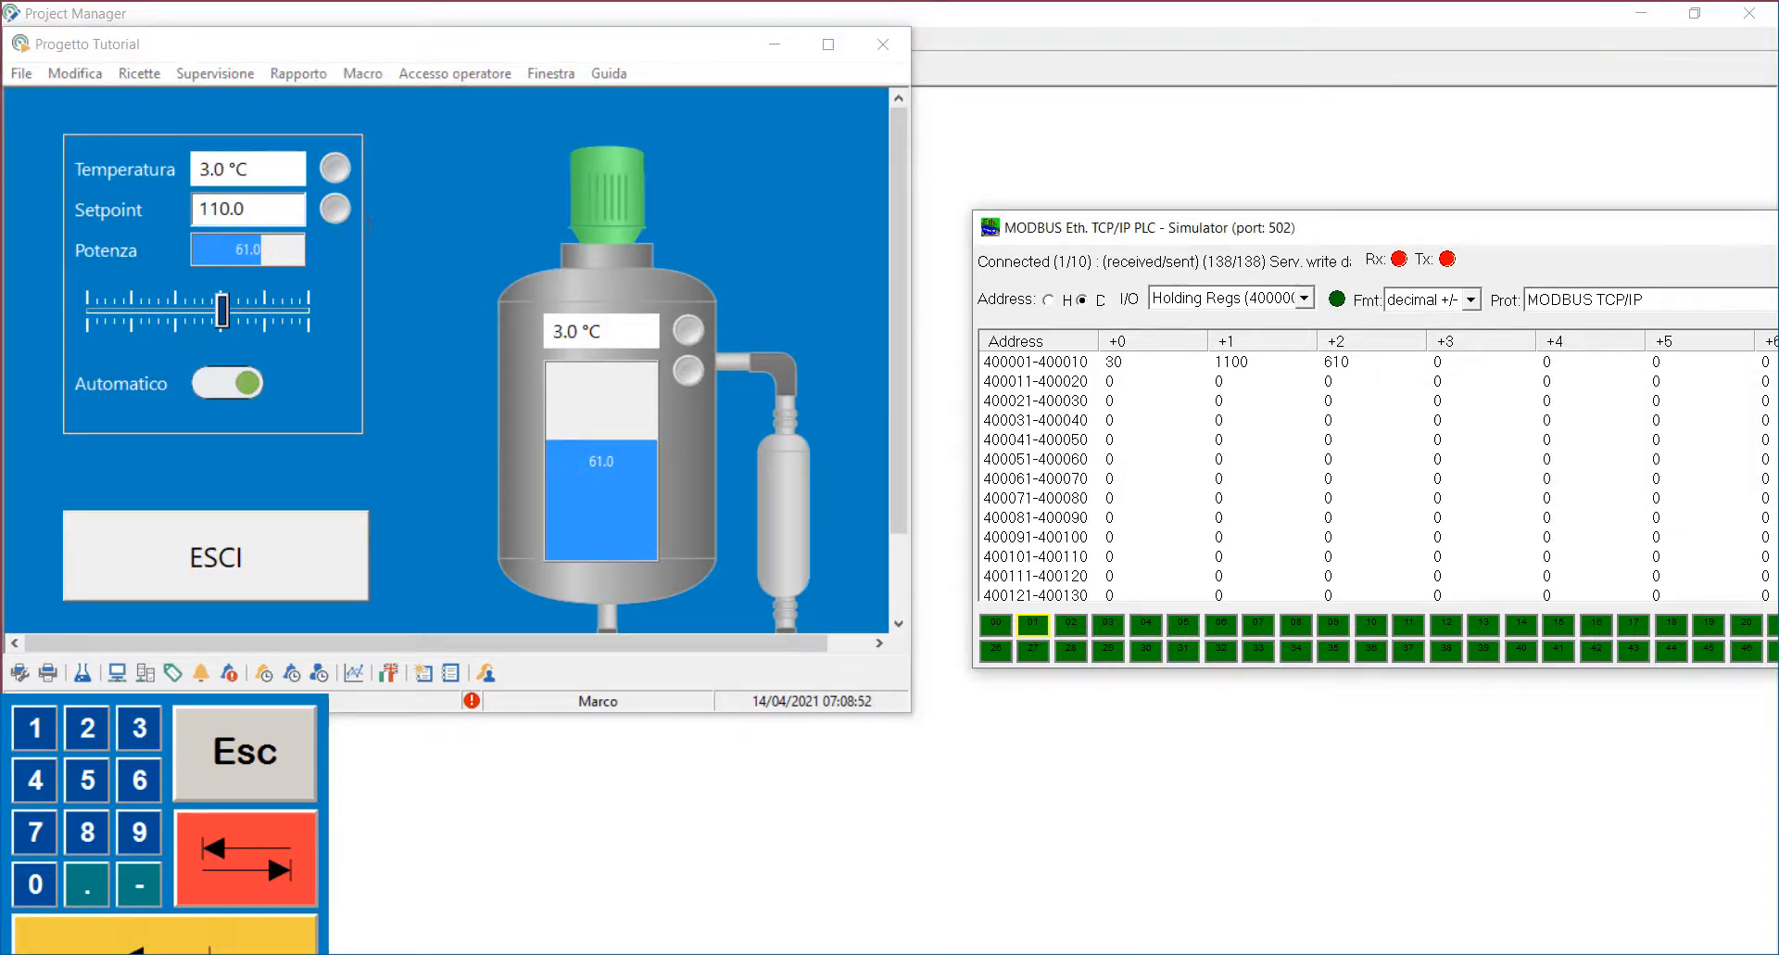
Step: Change the Setpoint to 120
{"action": "double_click", "coordinate": [268, 208]}
{"action": "type", "text": "12"}
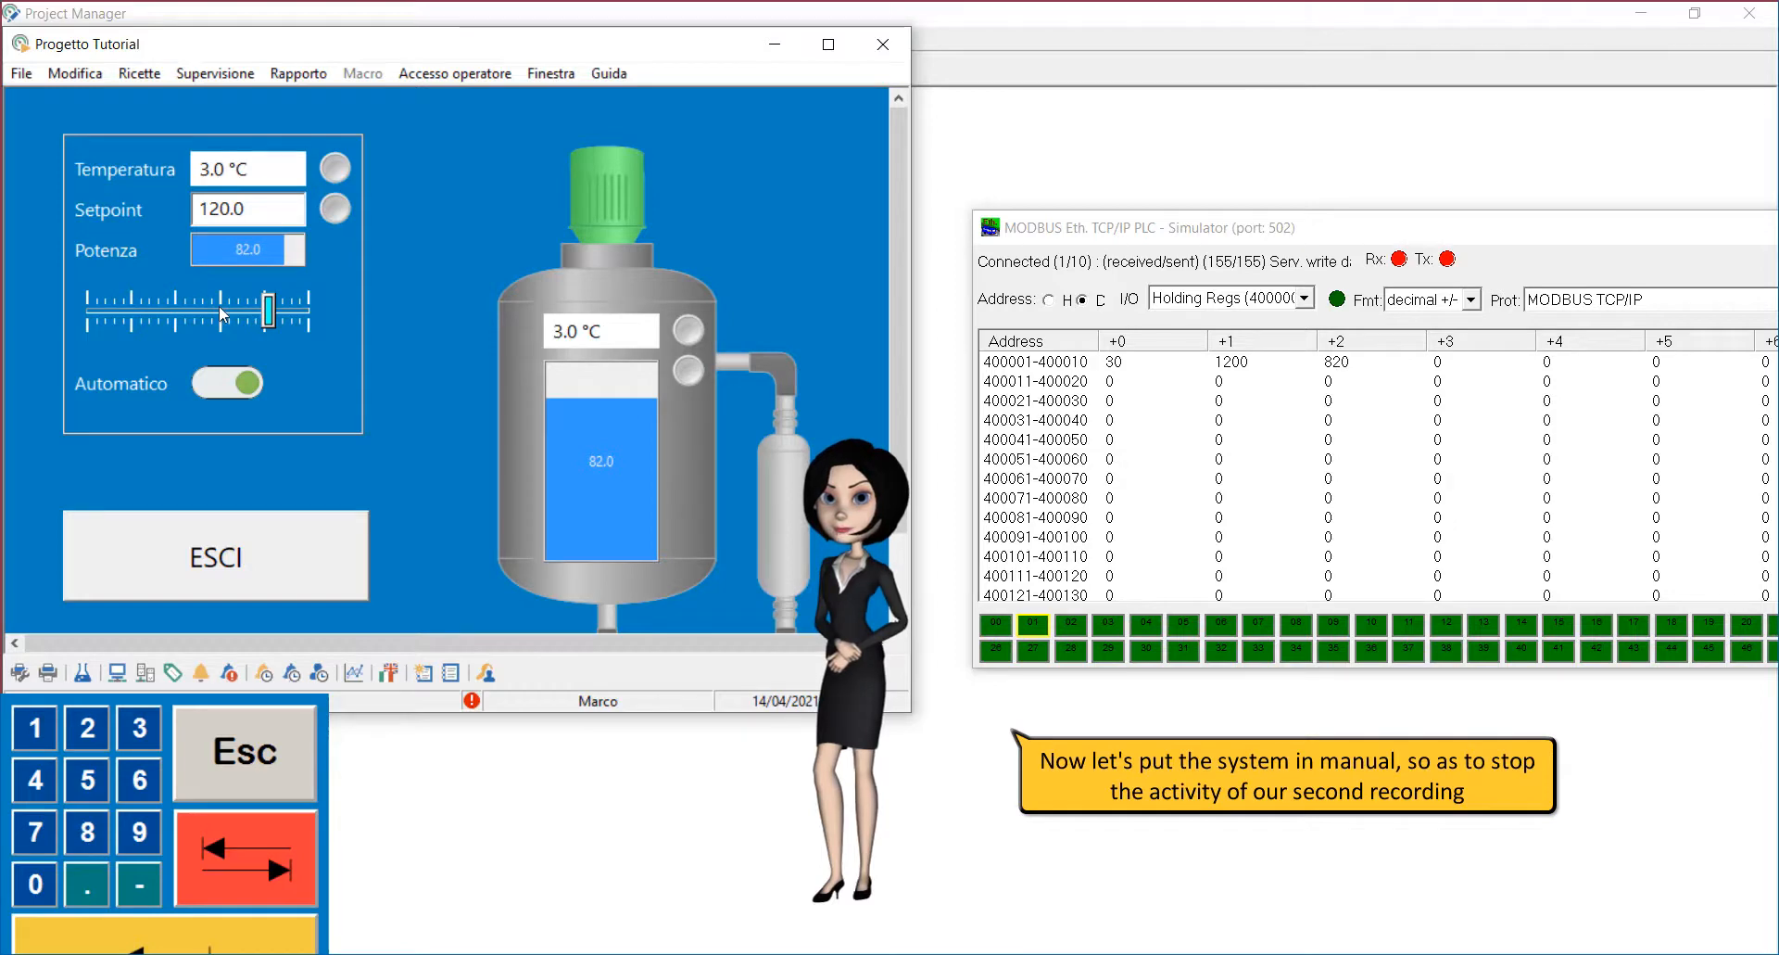
Step: Switch Automatico off and set the simulator register 400001 to 35
{"action": "left_click", "coordinate": [238, 383]}
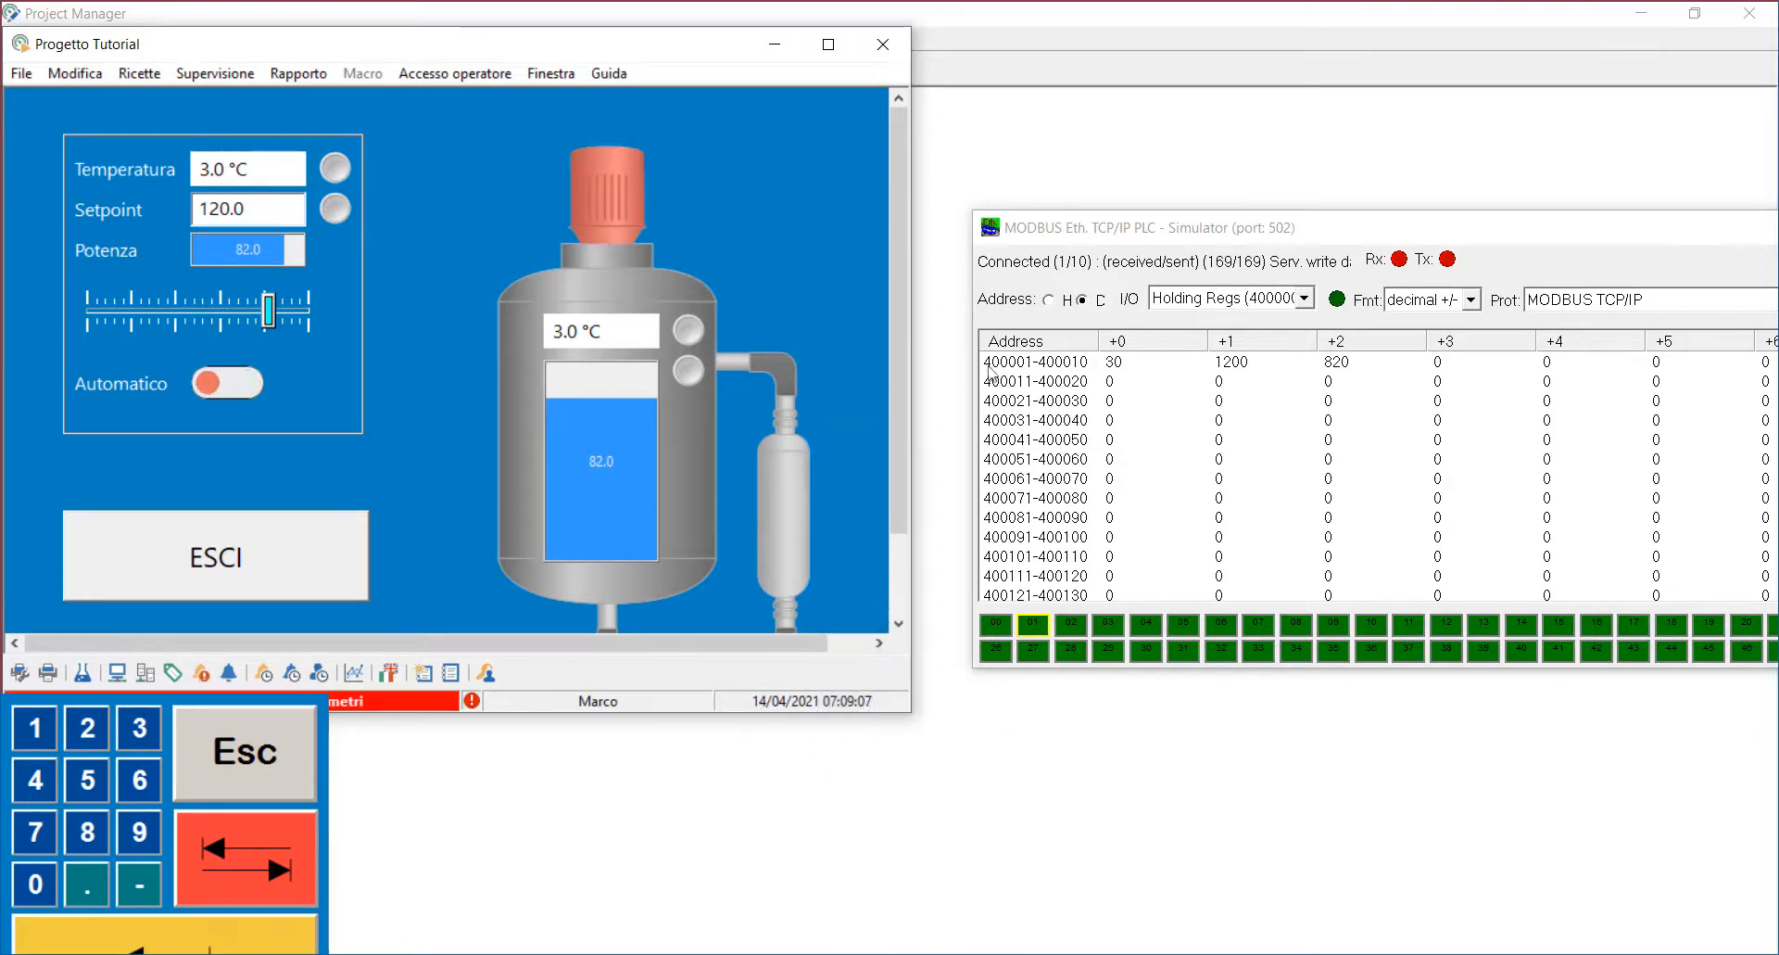
{"action": "double_click", "coordinate": [1115, 363]}
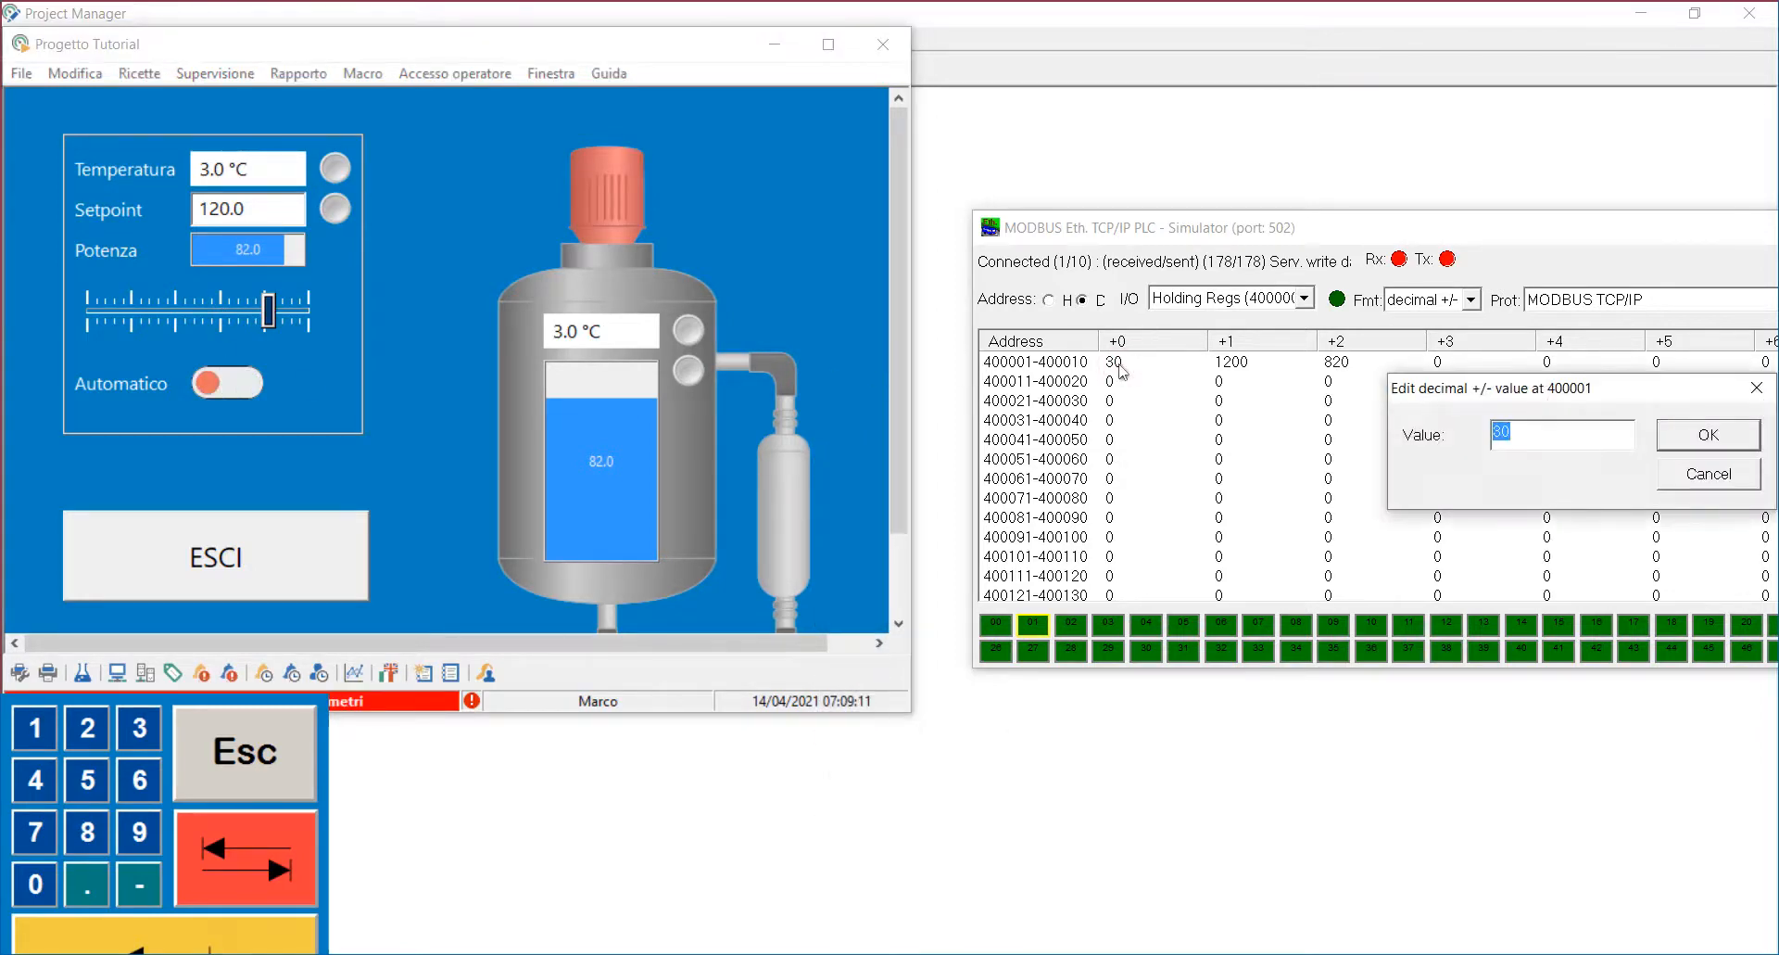
{"action": "key", "text": "Return"}
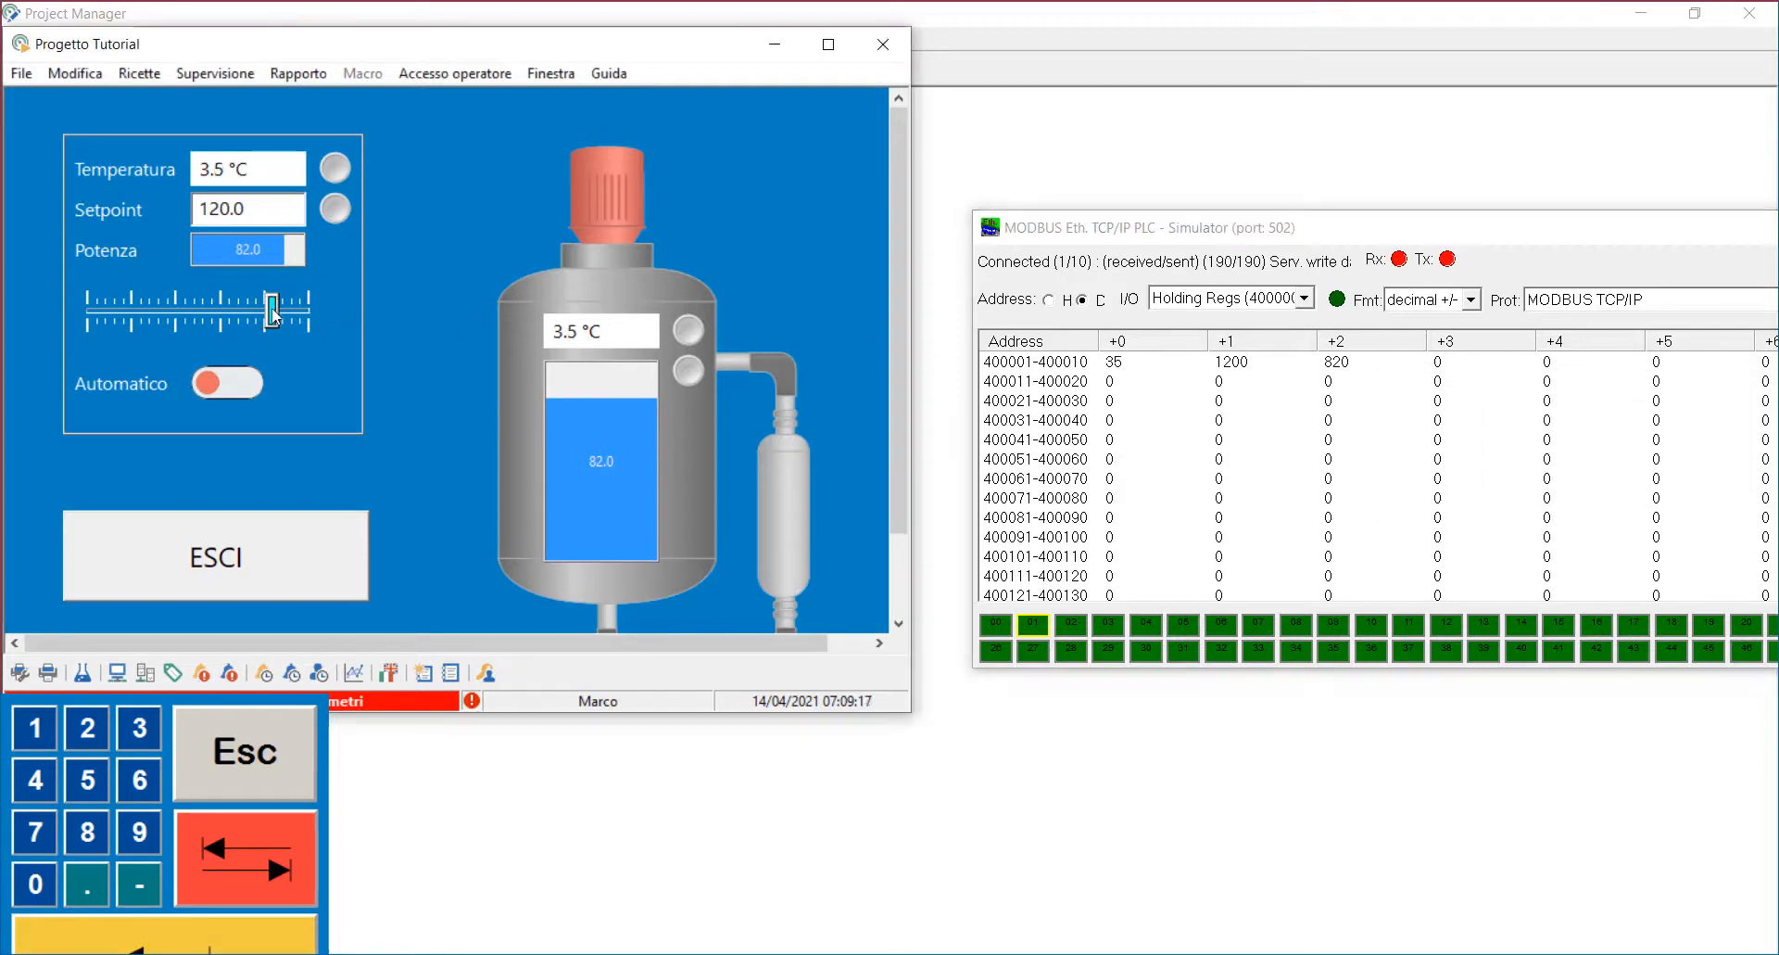
Step: Set the simulator register 400001 to 40 and move the Potenza slider to about 42
{"action": "double_click", "coordinate": [1122, 364]}
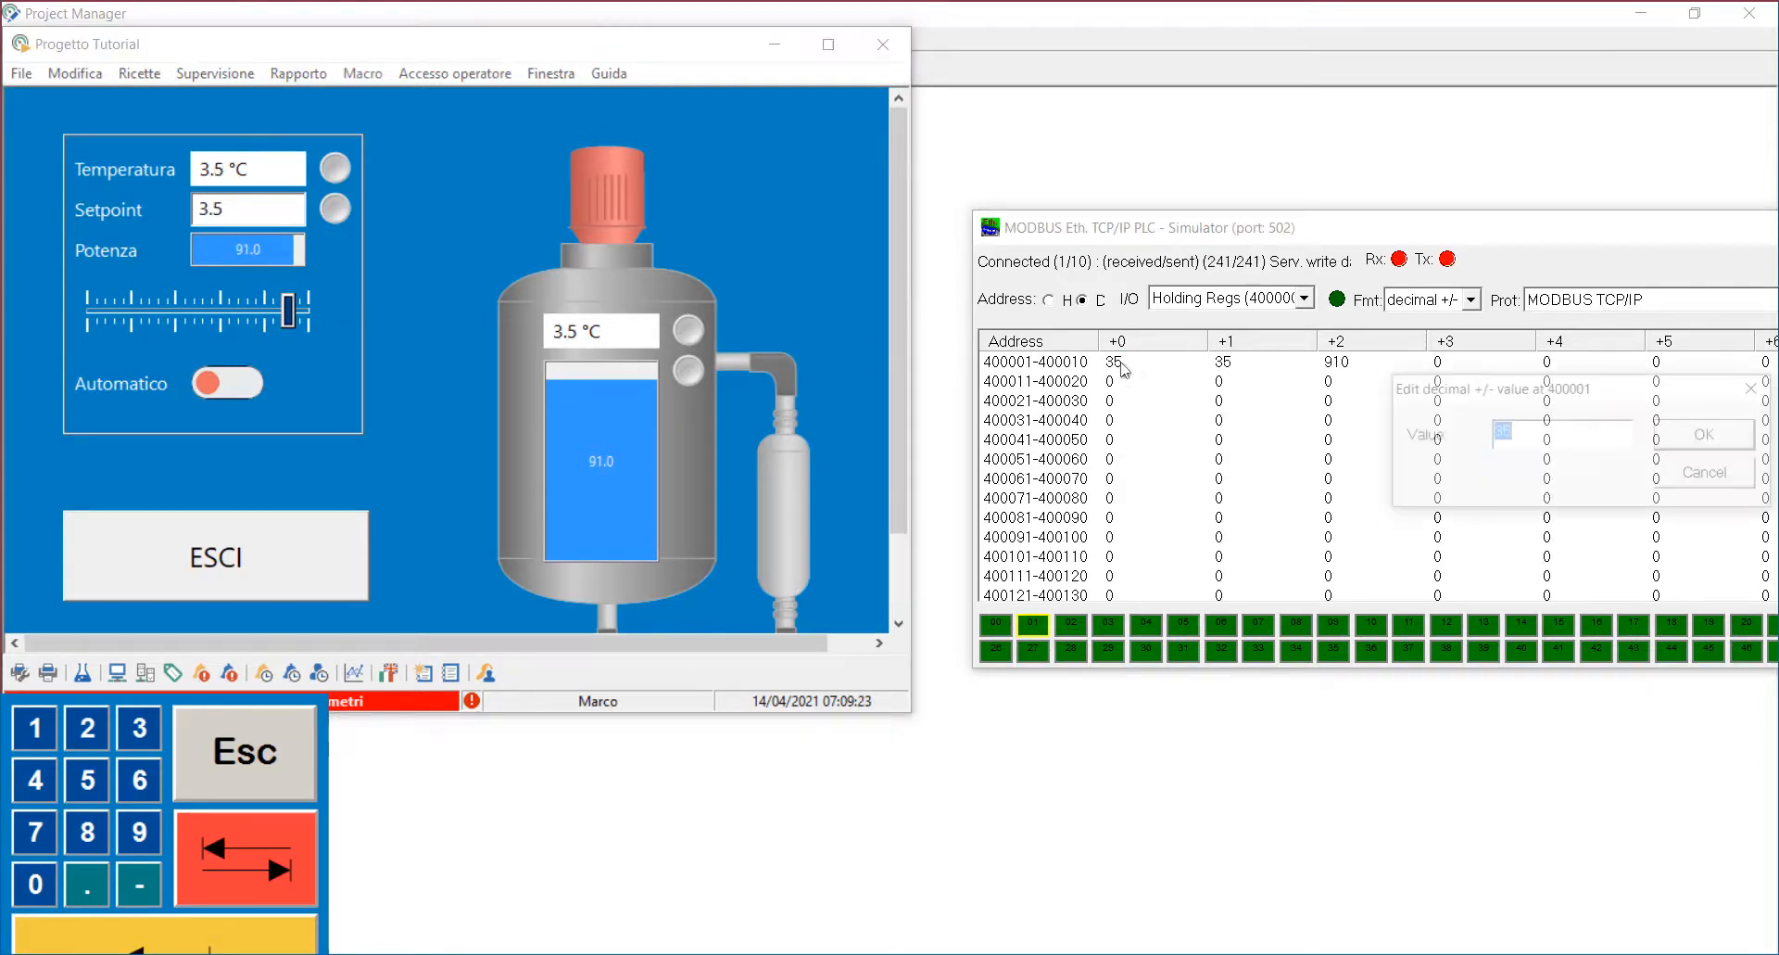
{"action": "type", "text": "40"}
{"action": "key", "text": "Return"}
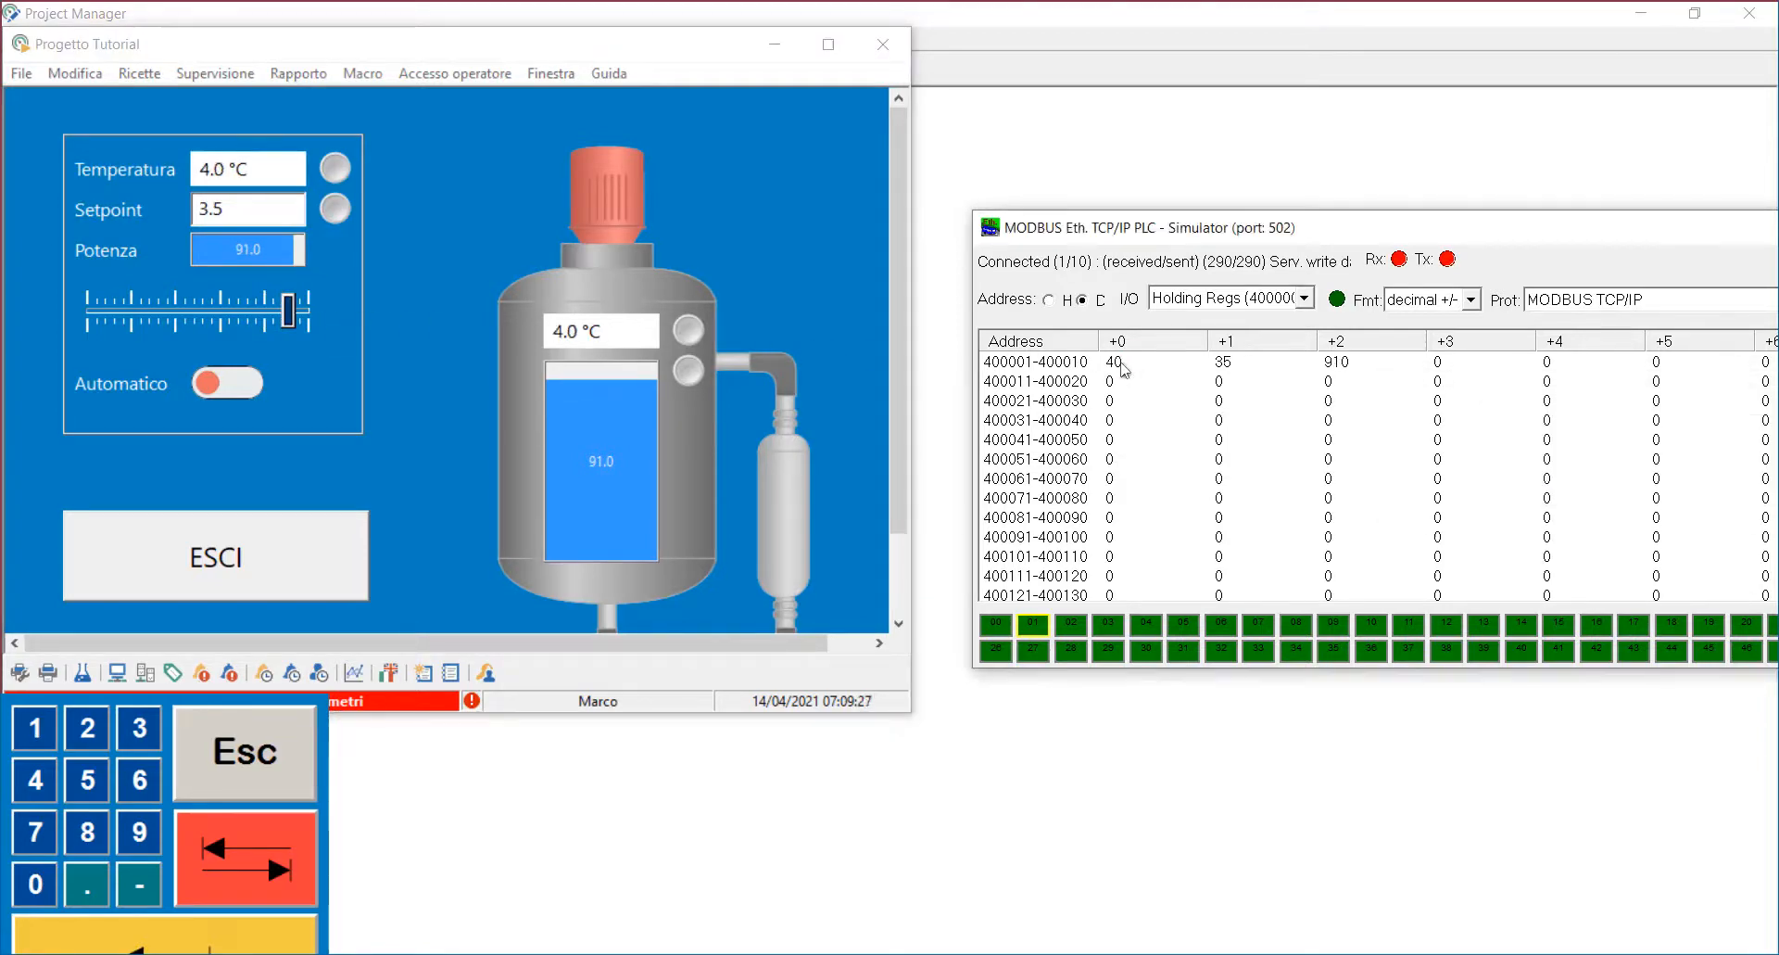
{"action": "left_click_drag", "start_coordinate": [289, 313], "coordinate": [180, 316]}
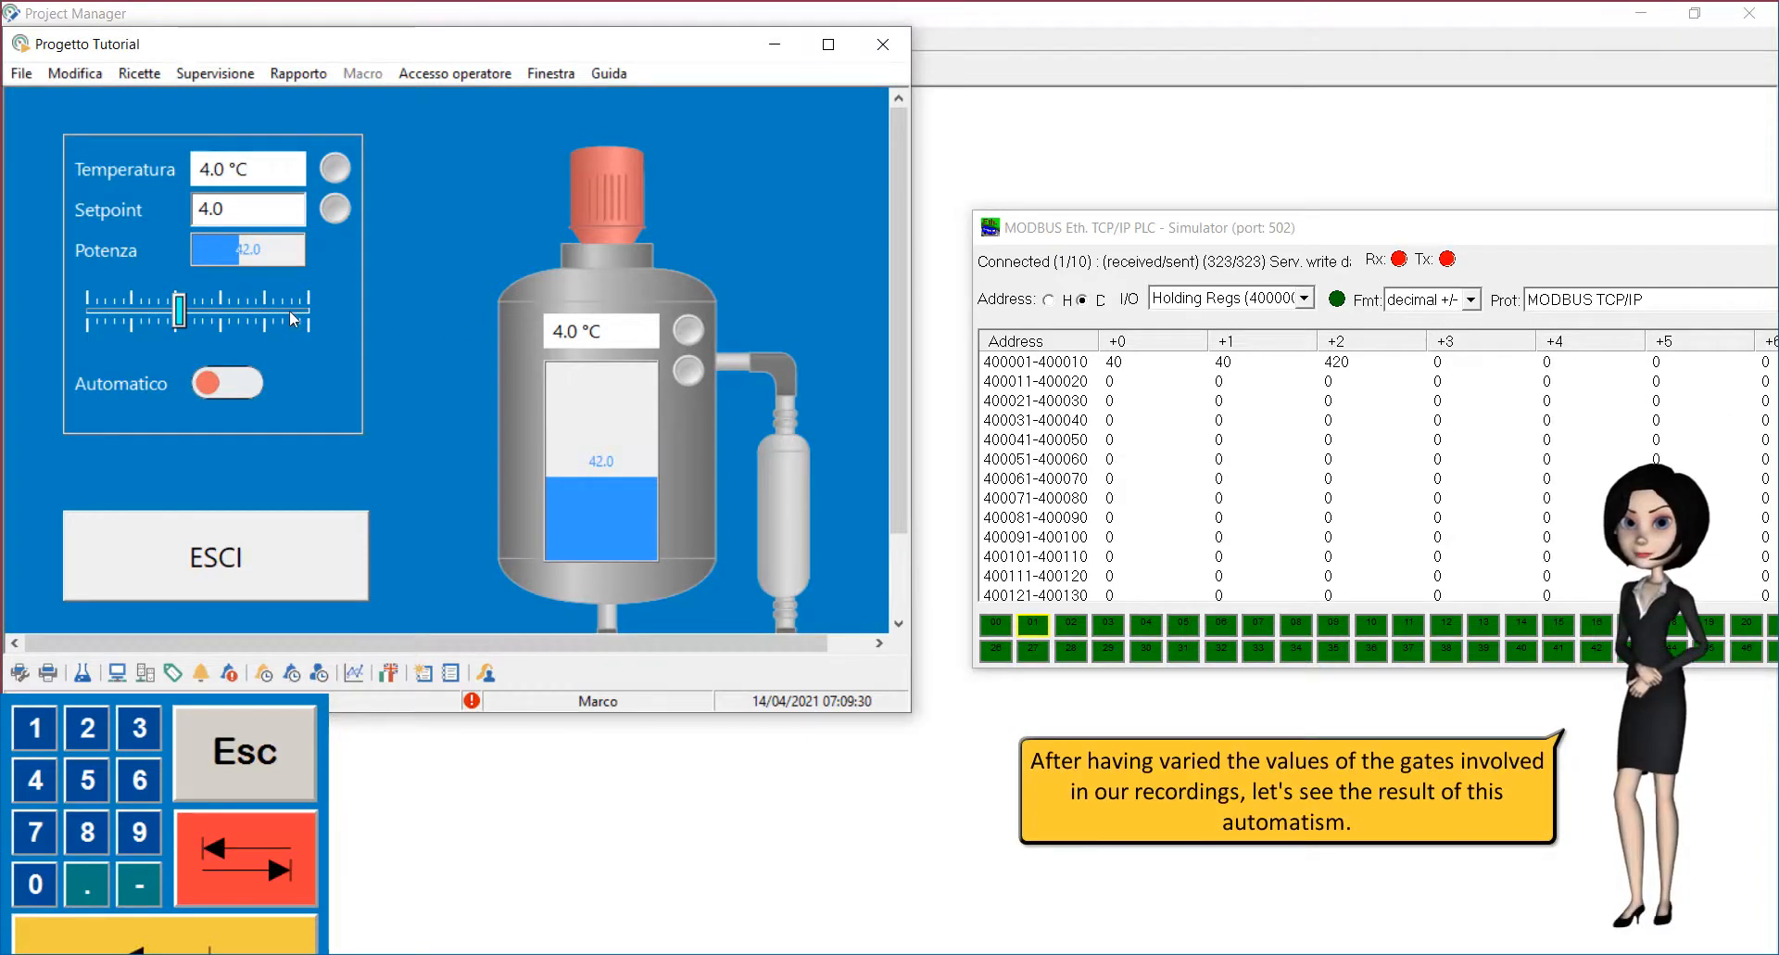